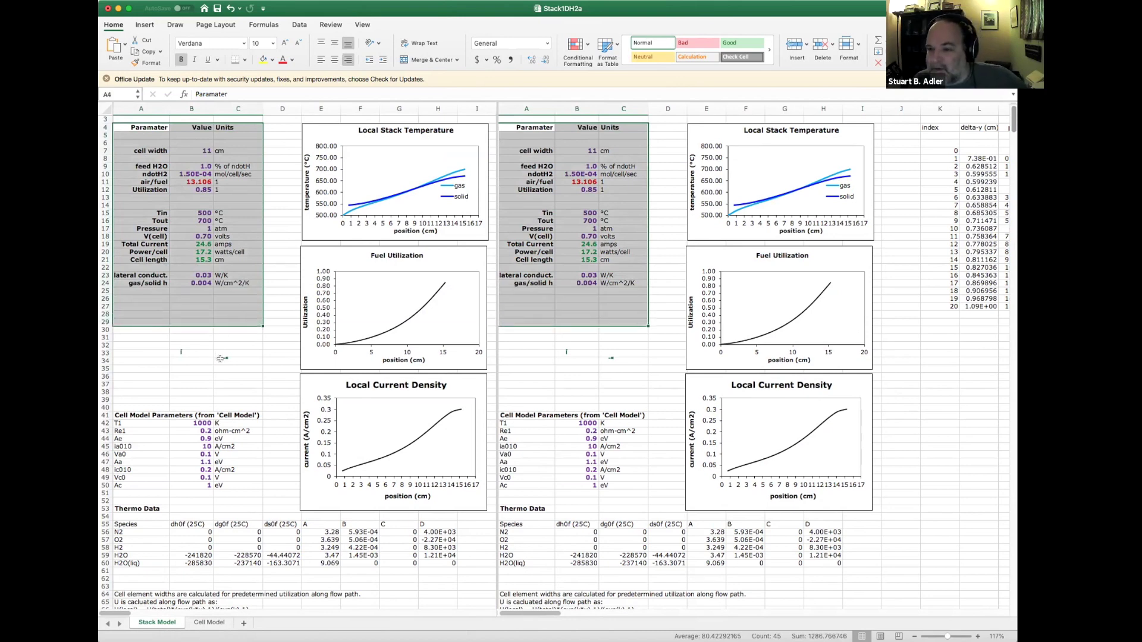
Step: Examine the cell width, ndotH2, utilization, Tin and Tout entries in the stack model's parameter table
click(219, 361)
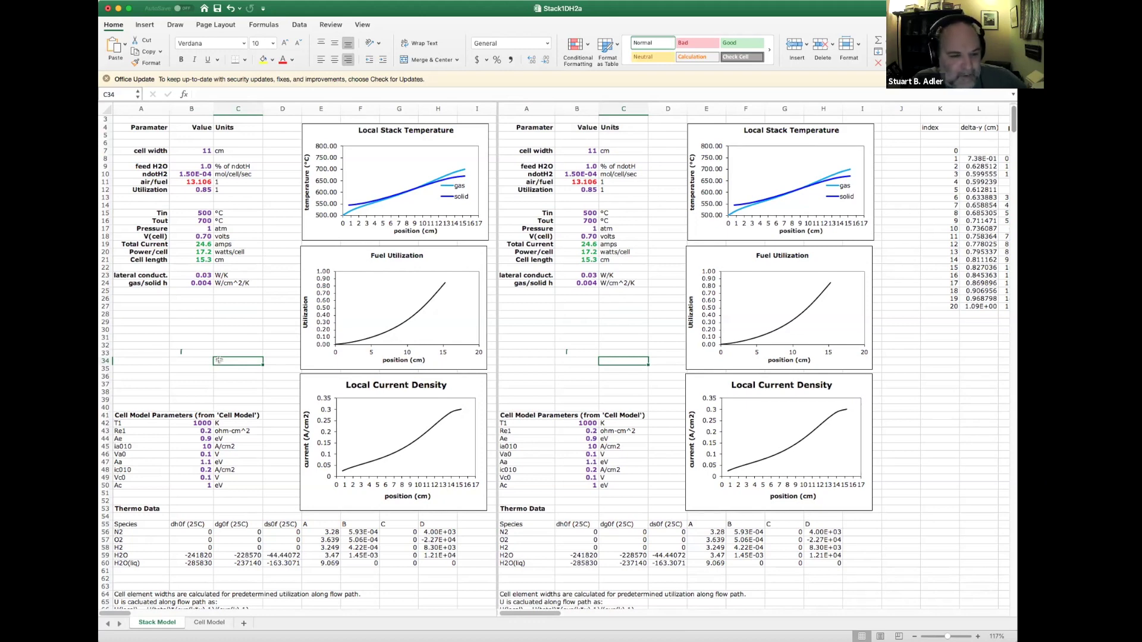
click(181, 152)
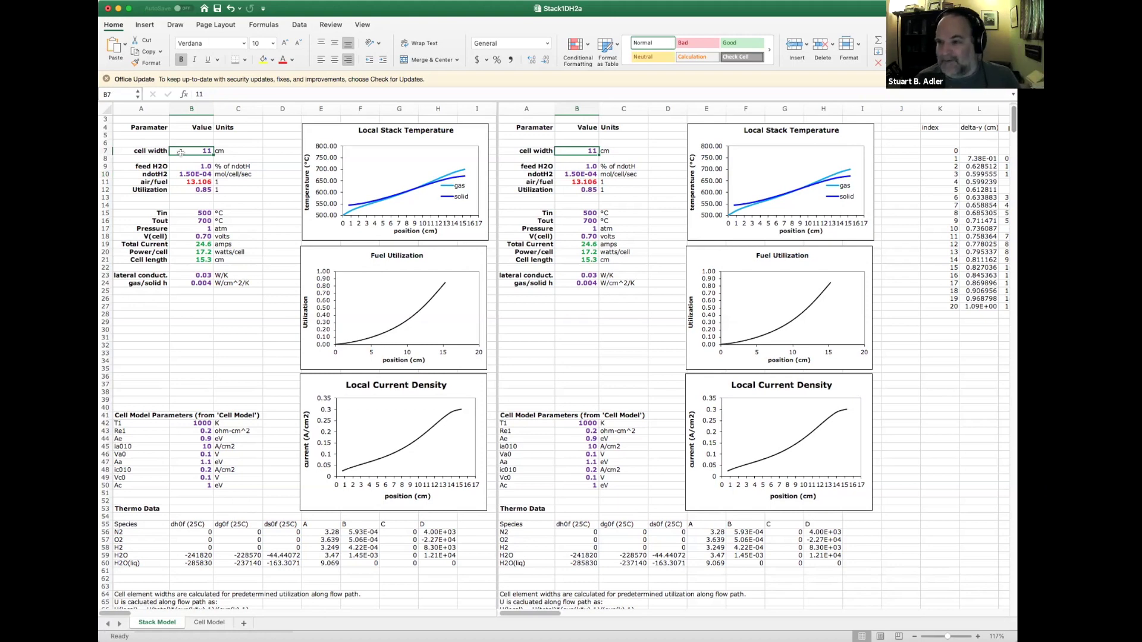
click(192, 173)
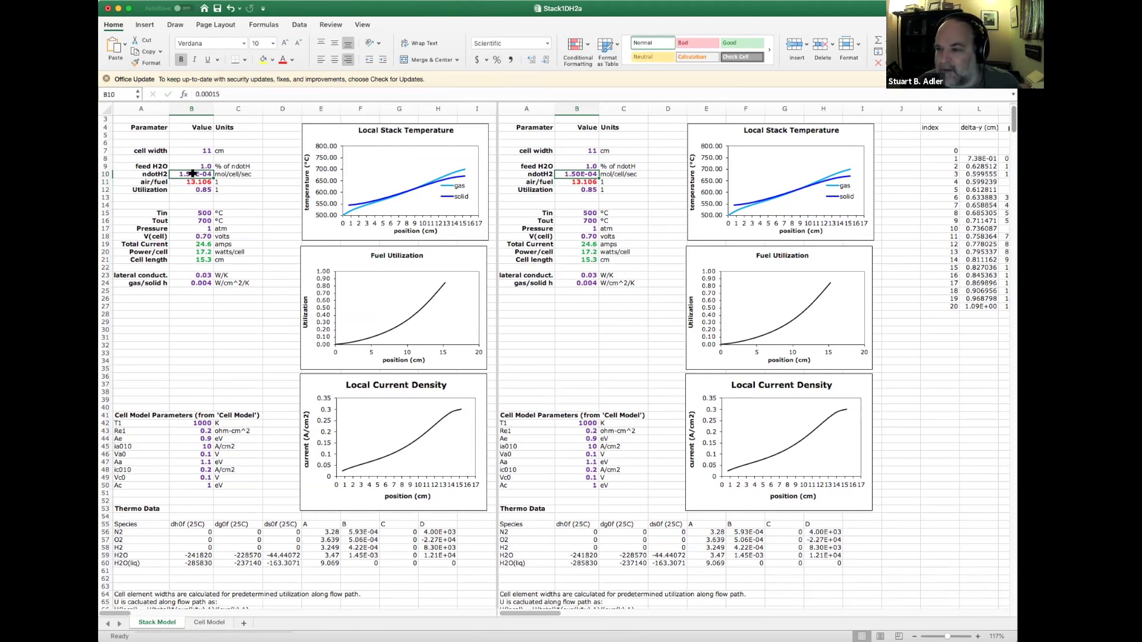
click(180, 152)
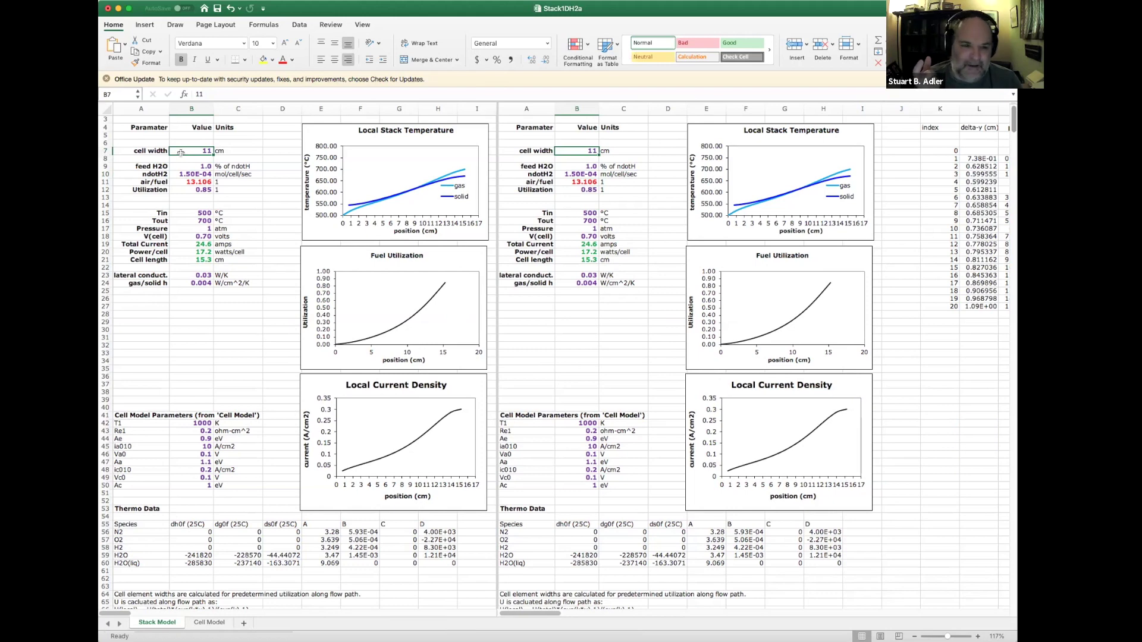
click(180, 173)
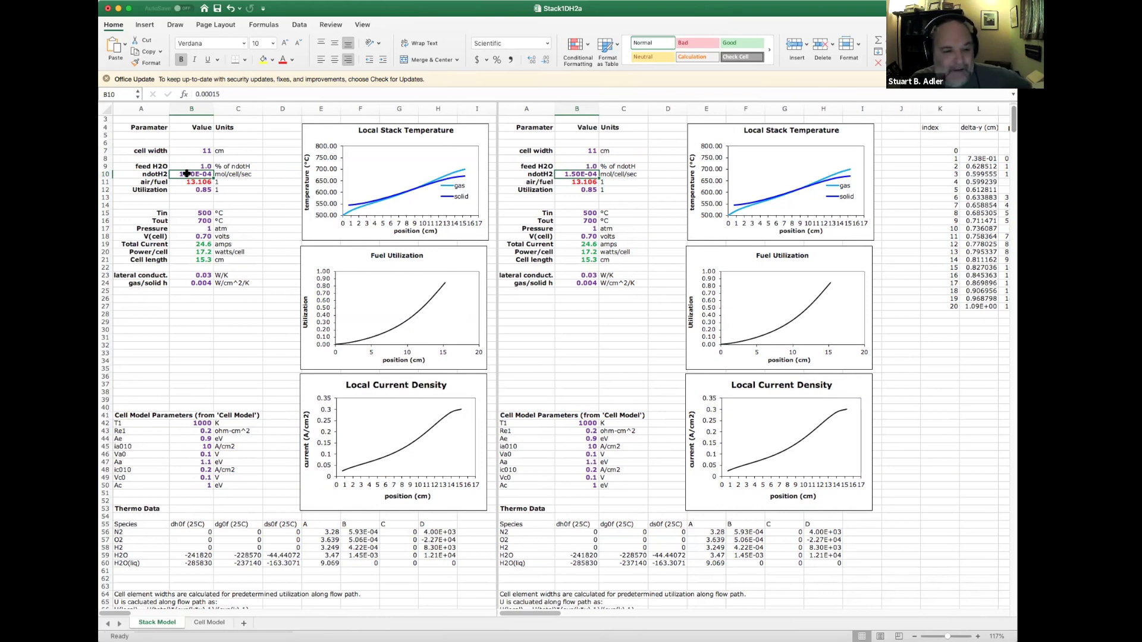
click(249, 191)
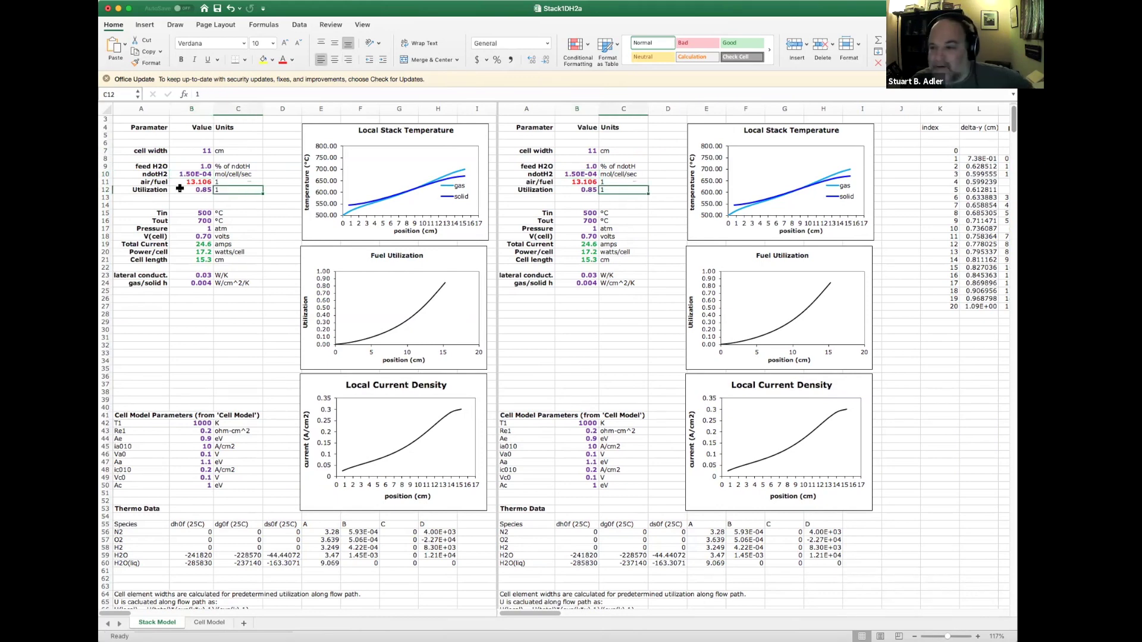
drag(189, 212, 189, 219)
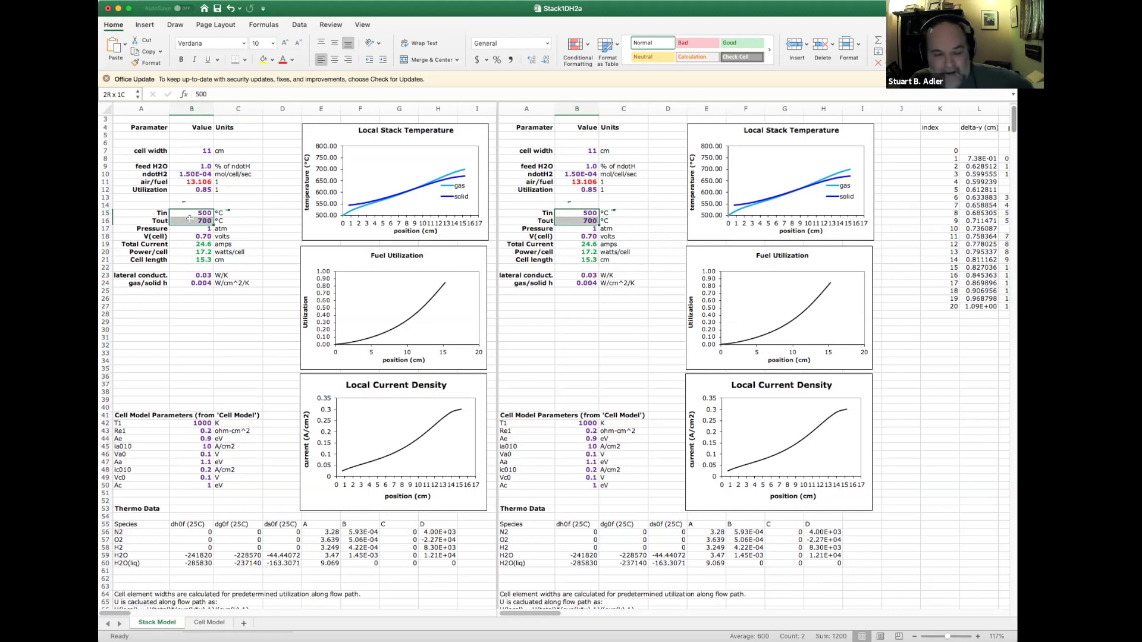
click(183, 191)
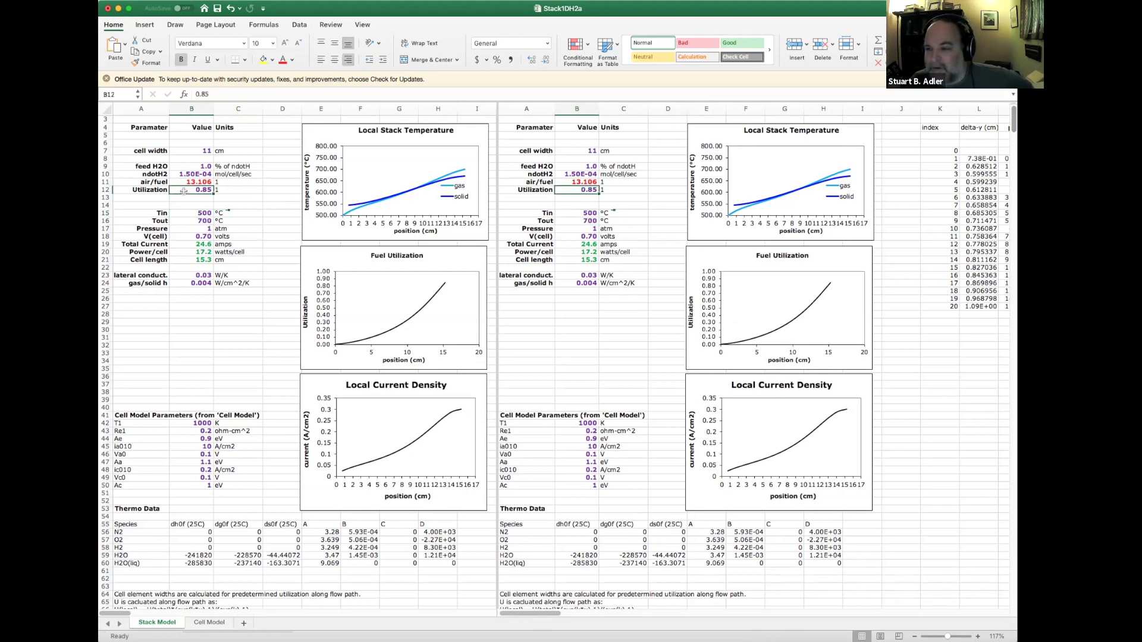
Step: Examine the V(cell), Total Current and Power/cell entries and how they relate to ndotH2 and utilization
click(181, 236)
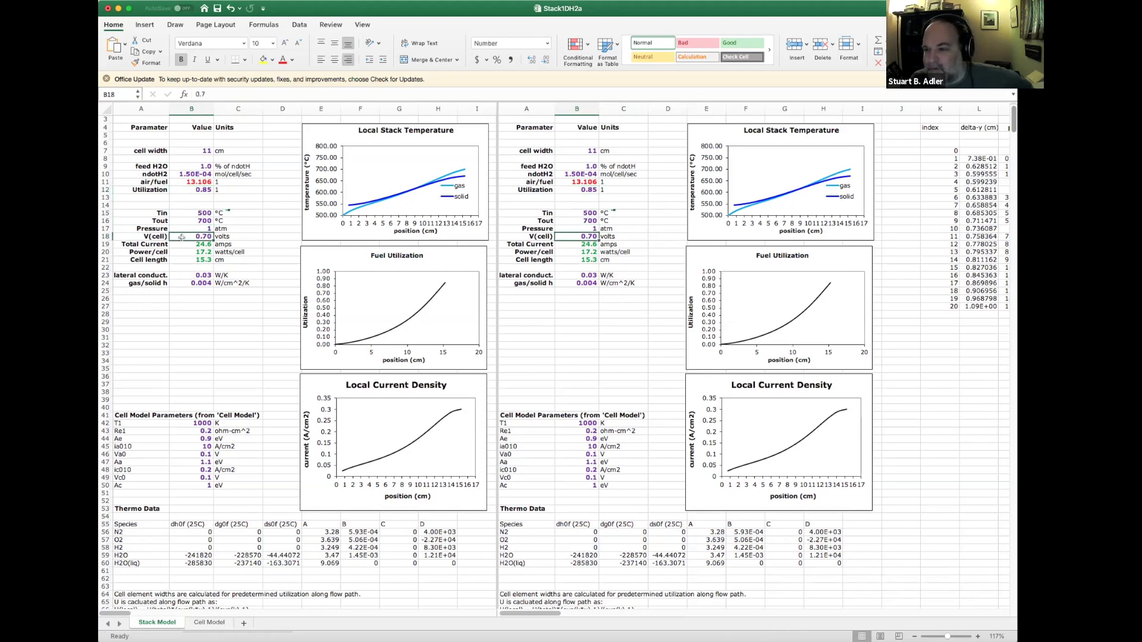
key(Down)
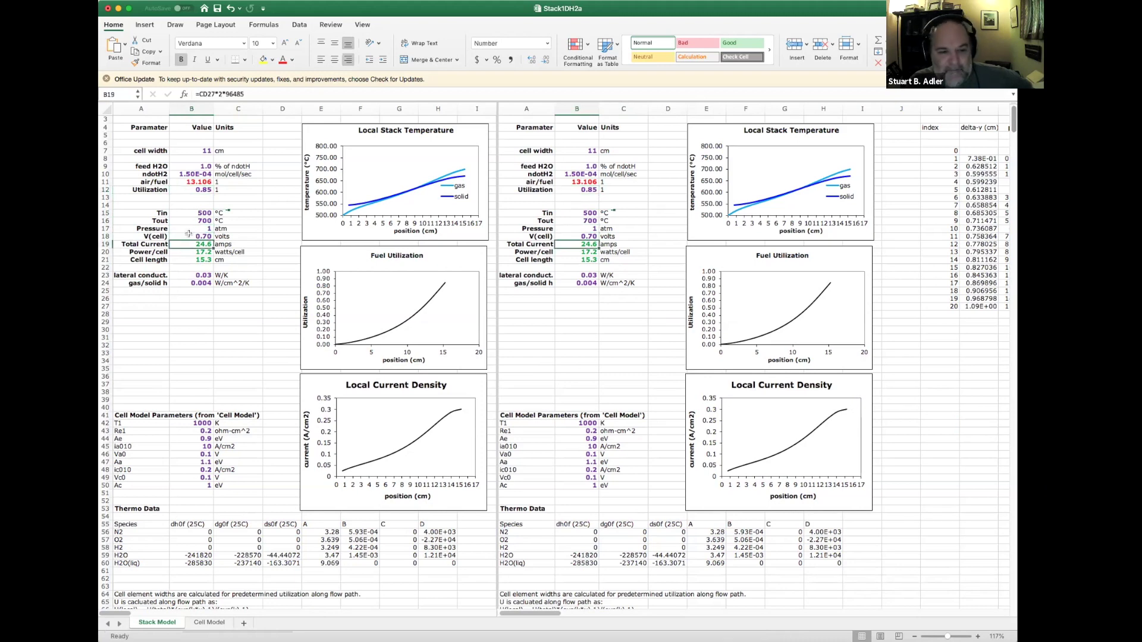
click(185, 252)
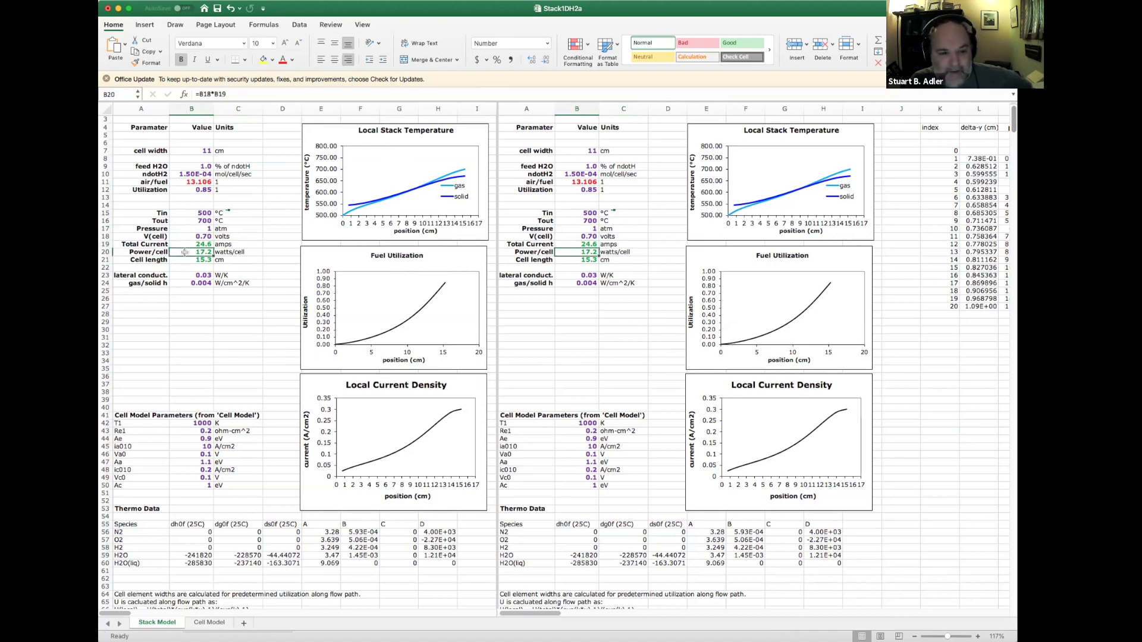
click(184, 245)
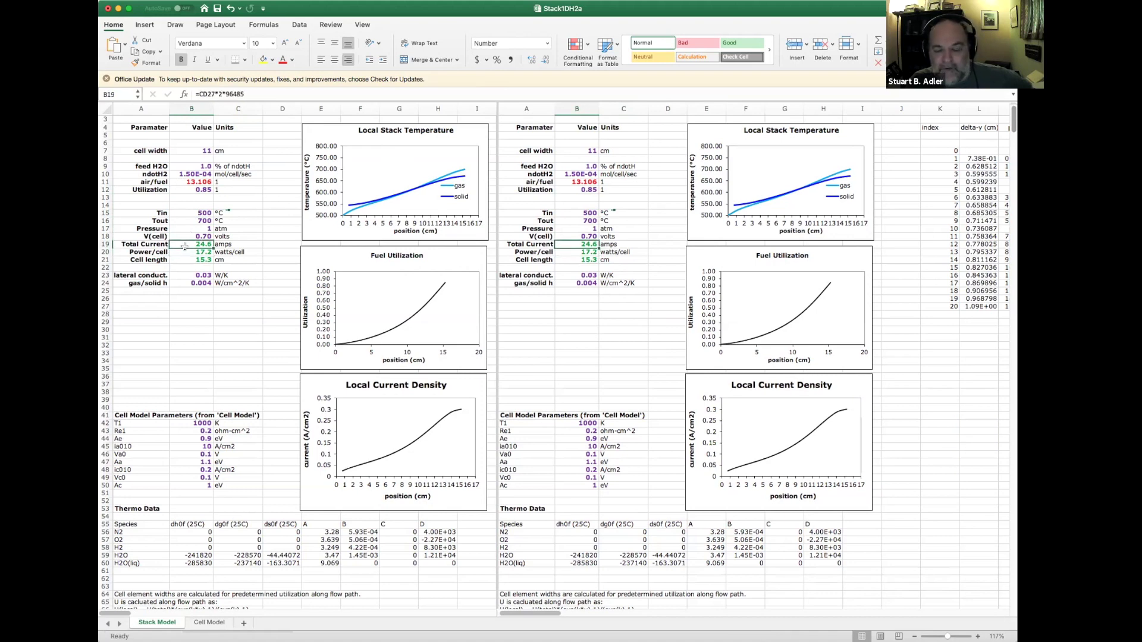
click(185, 174)
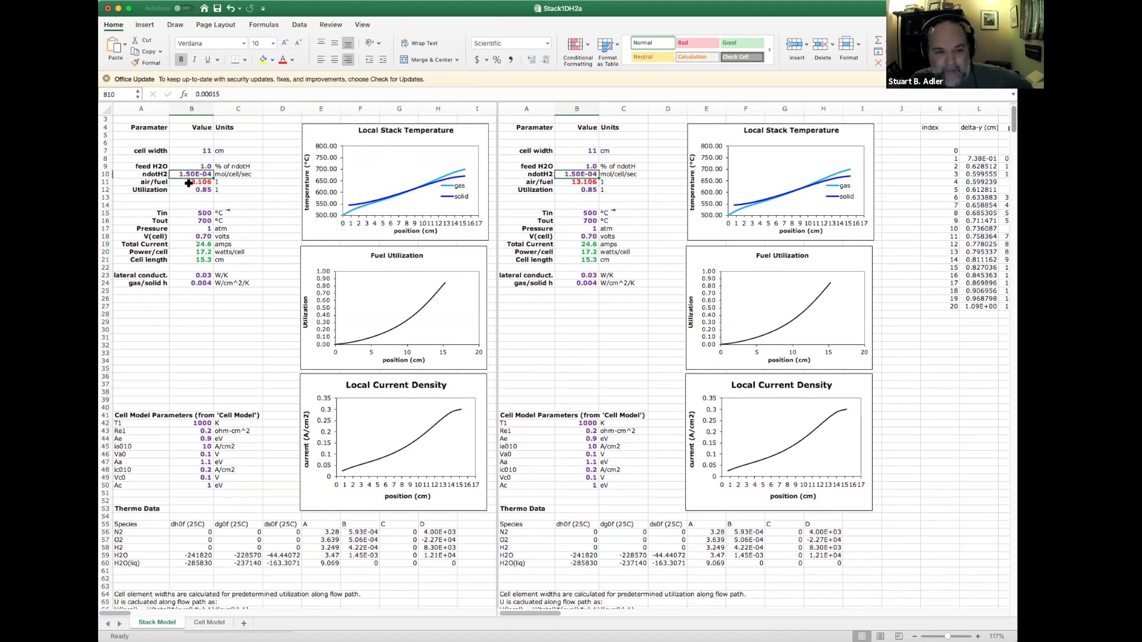
click(188, 189)
click(184, 236)
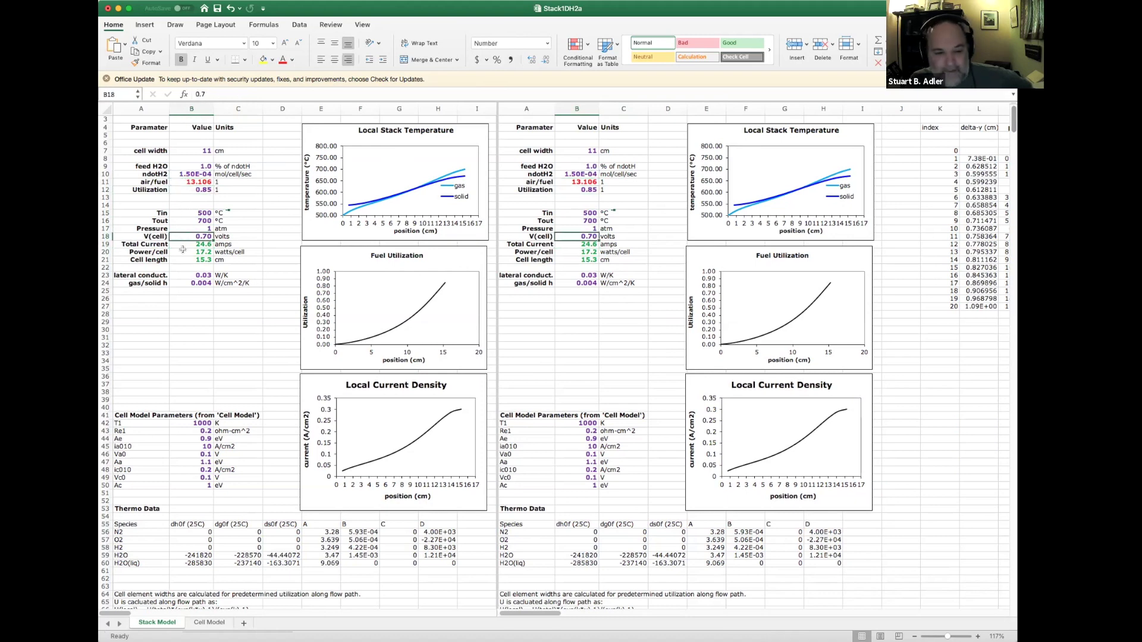
click(183, 243)
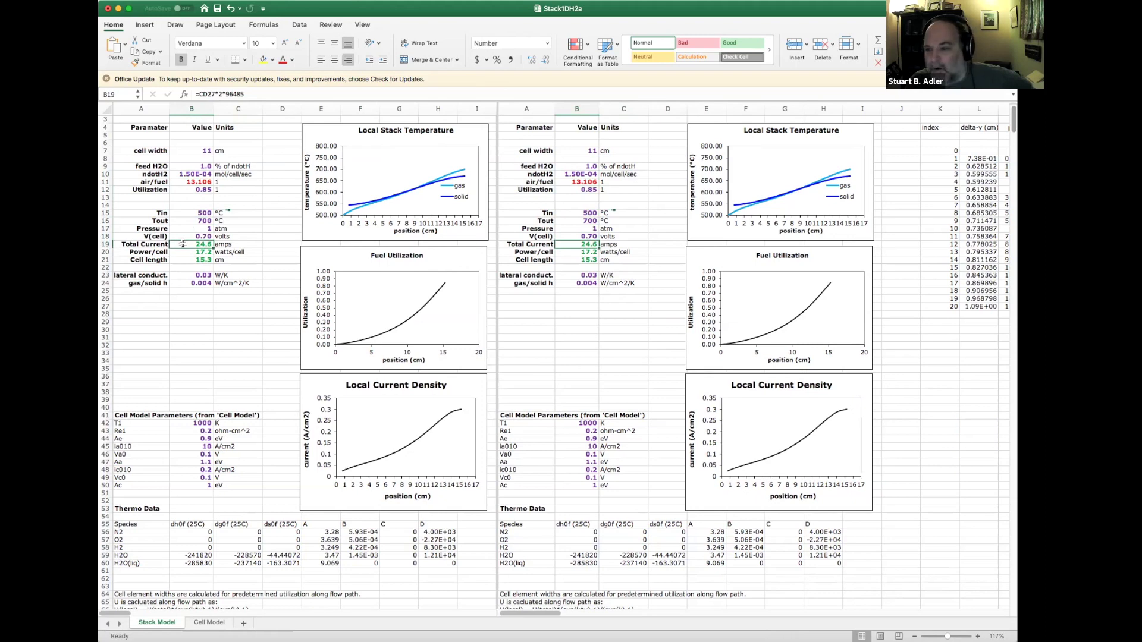
key(Down)
key(Down)
key(Down)
key(Down)
key(Down)
key(Down)
key(Down)
key(Down)
key(Down)
key(Down)
key(Down)
key(Down)
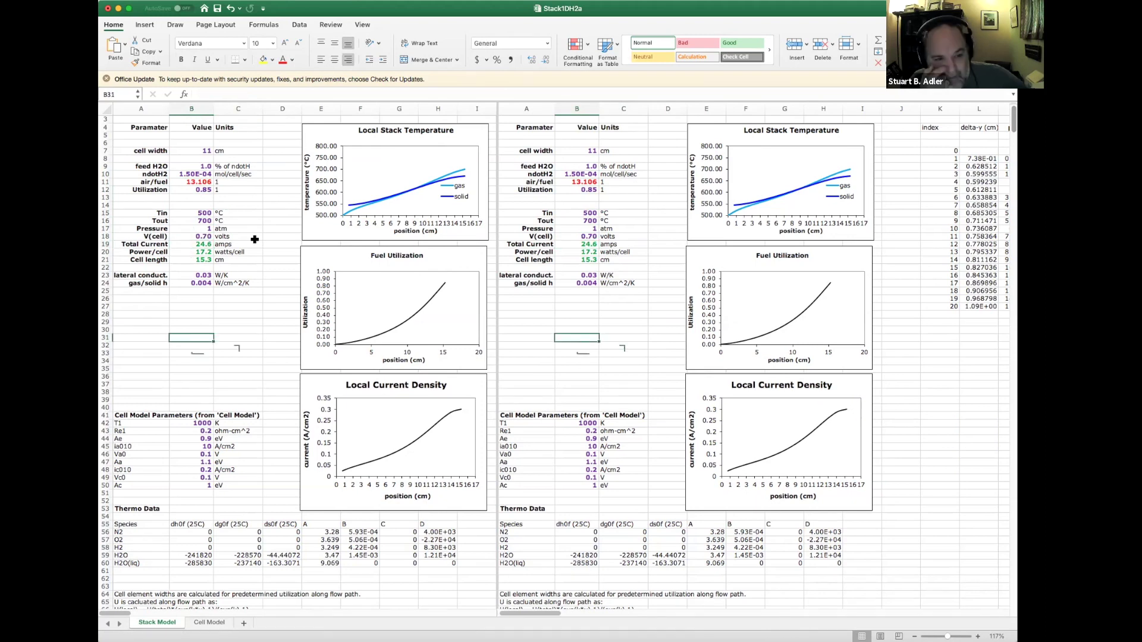
Step: Examine the air/fuel ratio, the overall stack balance table and the balance difference formula in R12
click(193, 181)
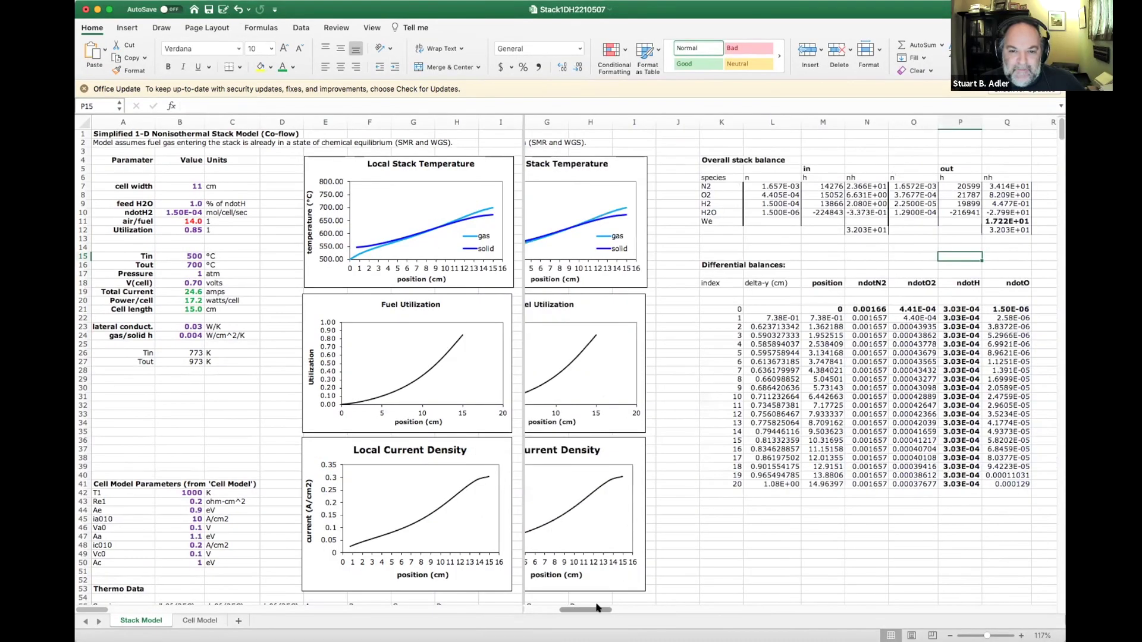
scroll(598, 607, right, 3)
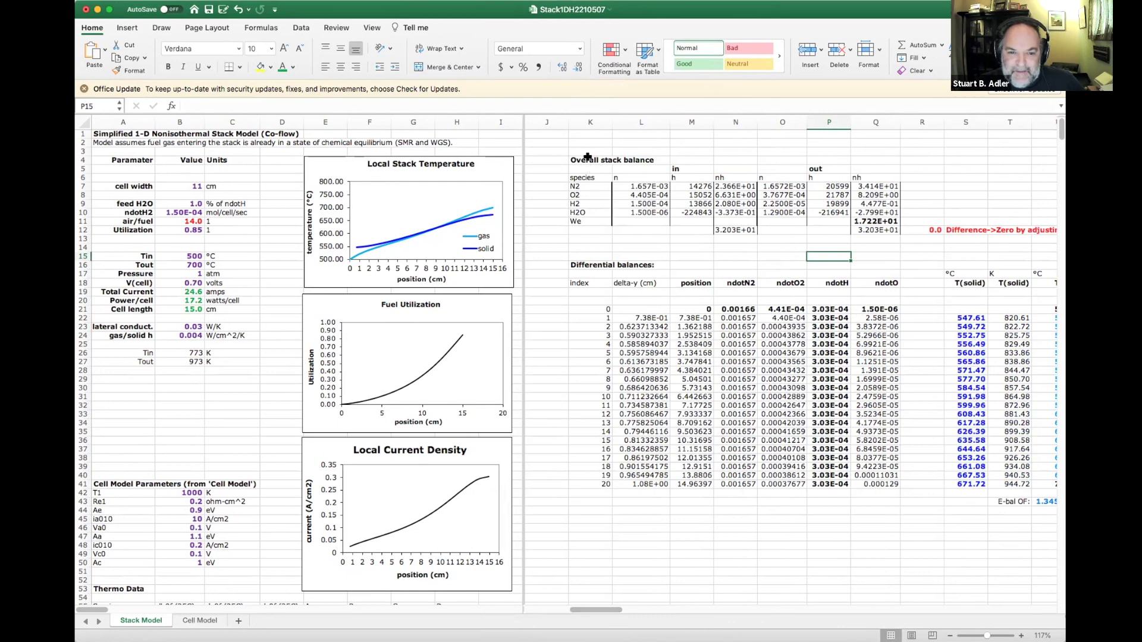
drag(587, 158, 874, 231)
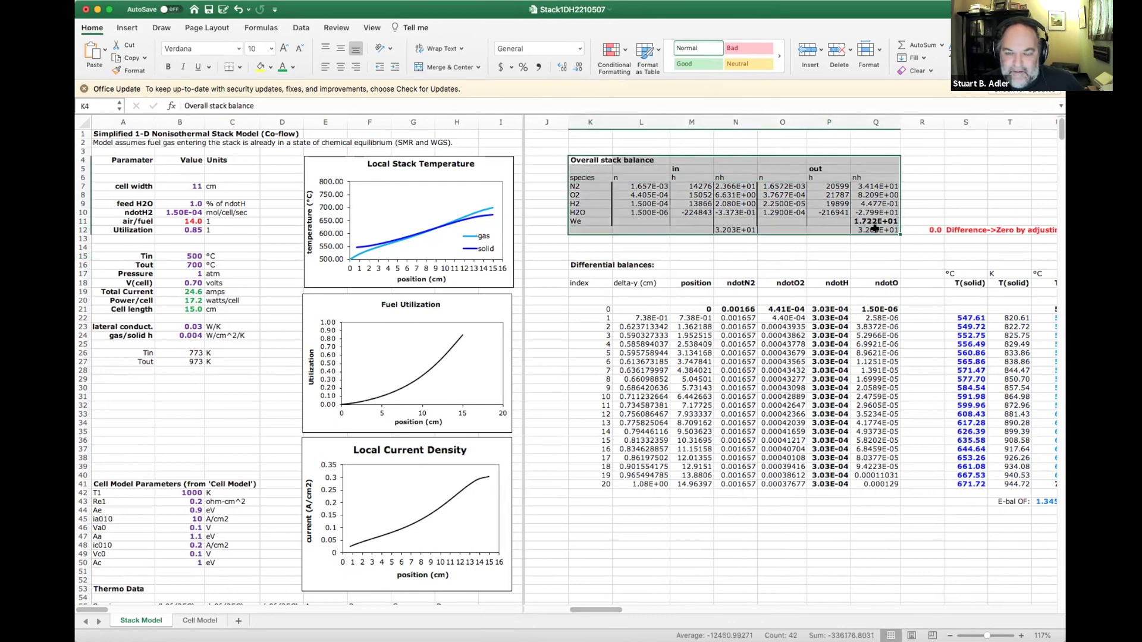
click(919, 255)
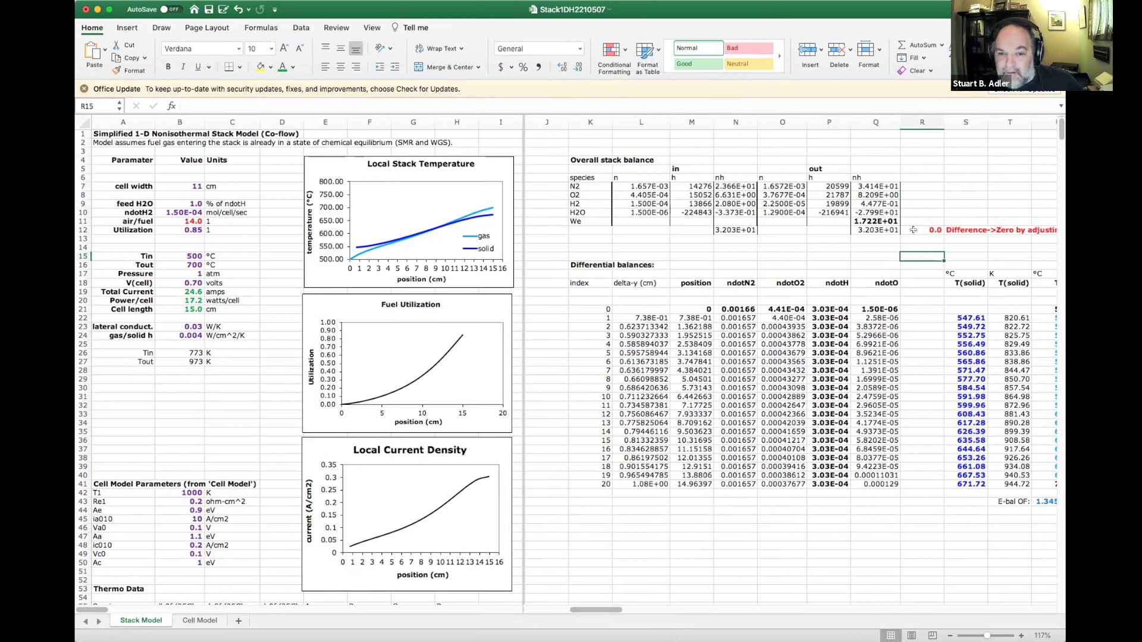
click(912, 229)
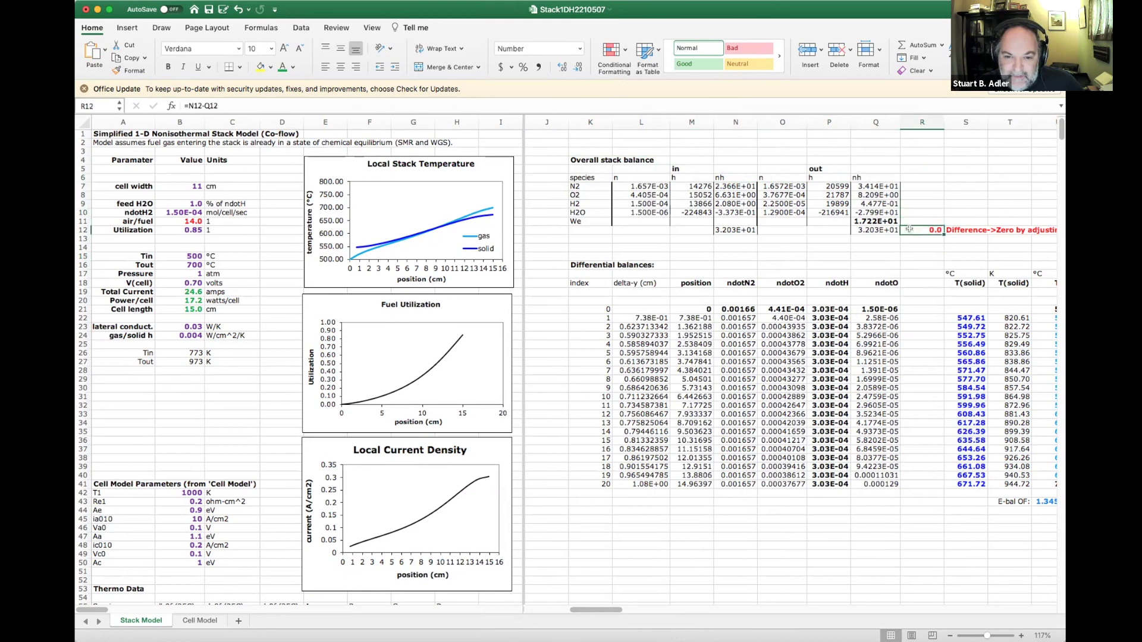
Step: Set the air/fuel ratio in B11 to 10 and select the balance difference cell R12
click(160, 223)
text(10)
click(913, 230)
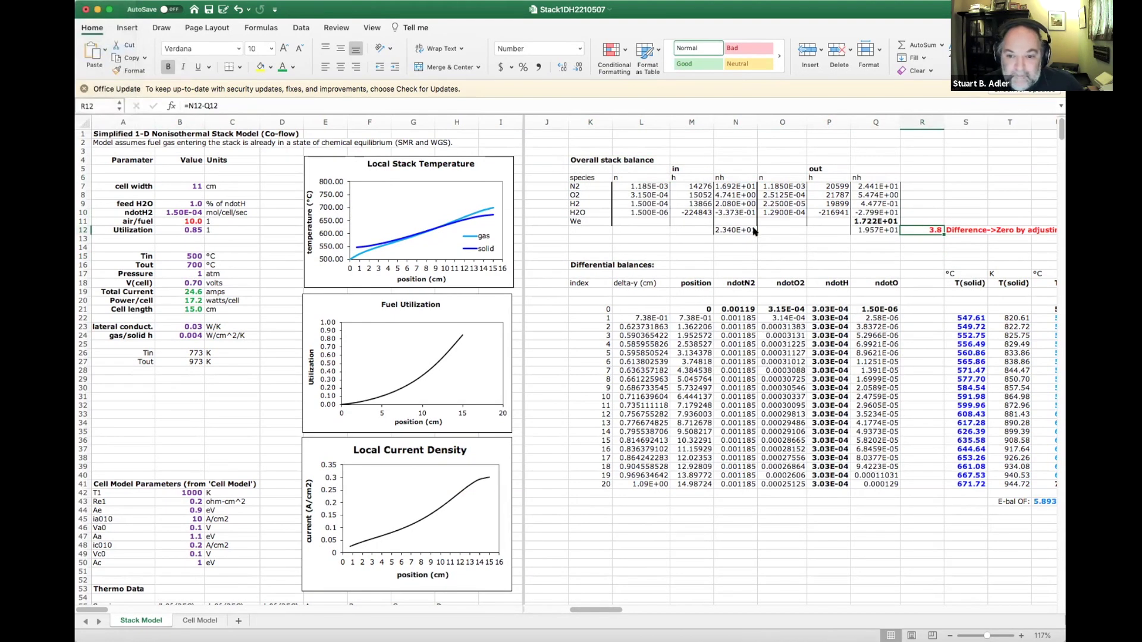
Step: Run Goal Seek to bring R12 to 0 by changing the air/fuel ratio in B11, and accept the solution
click(606, 117)
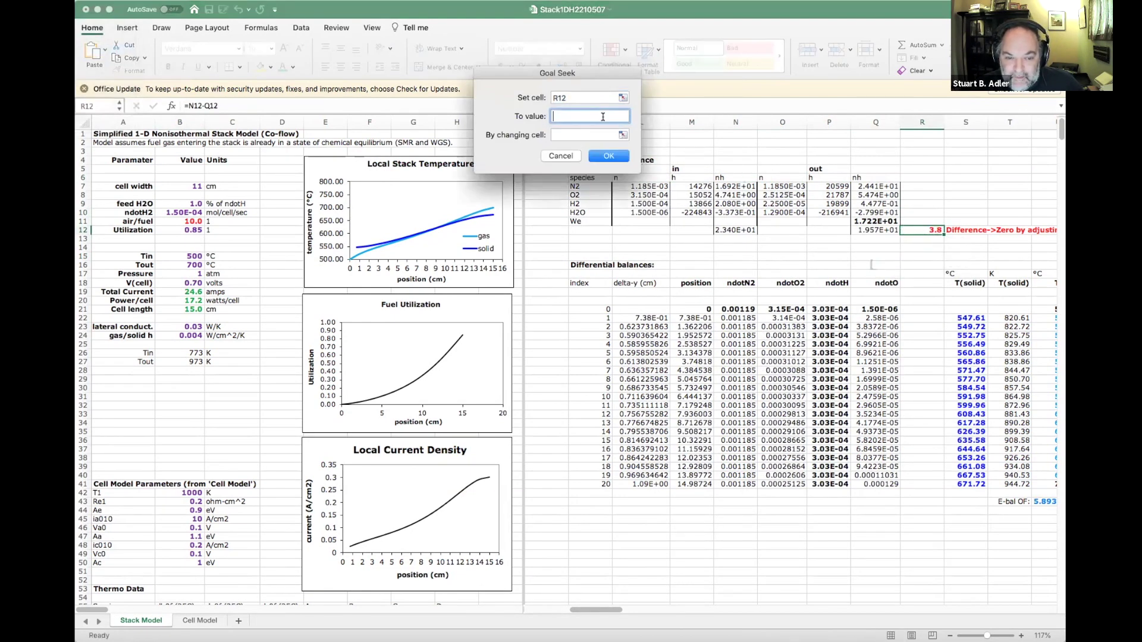
text(0)
click(606, 136)
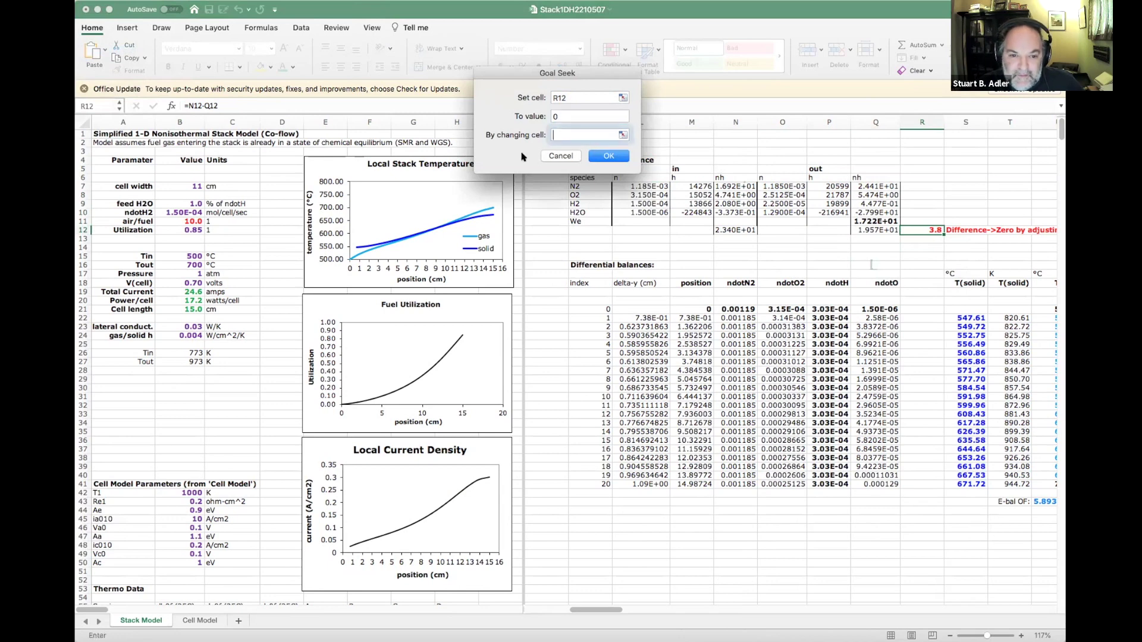
click(174, 219)
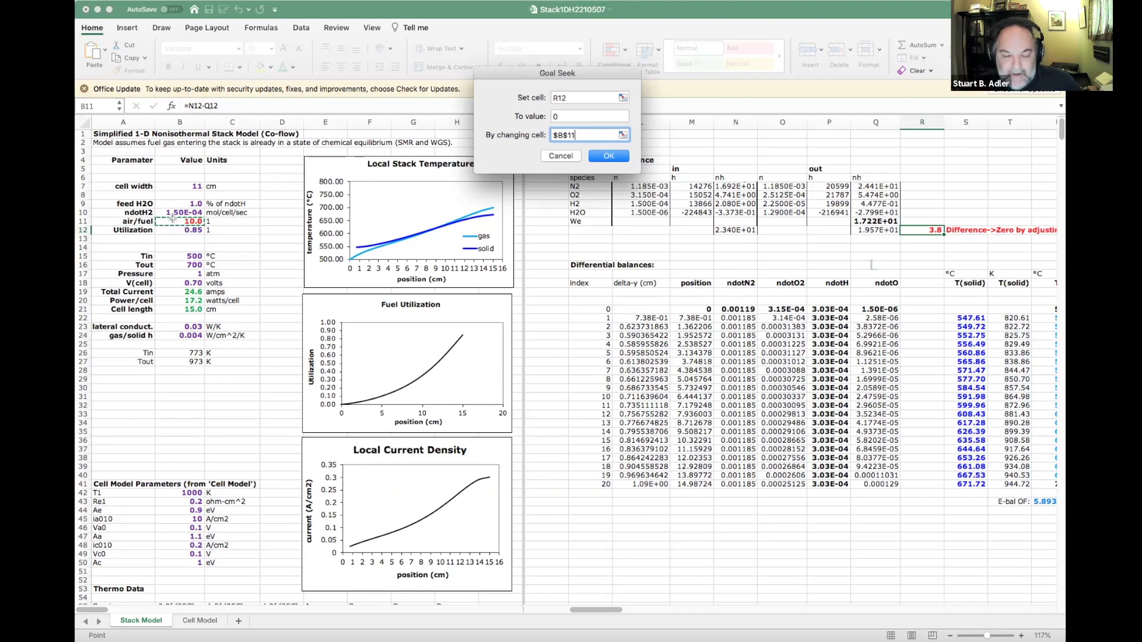
key(Return)
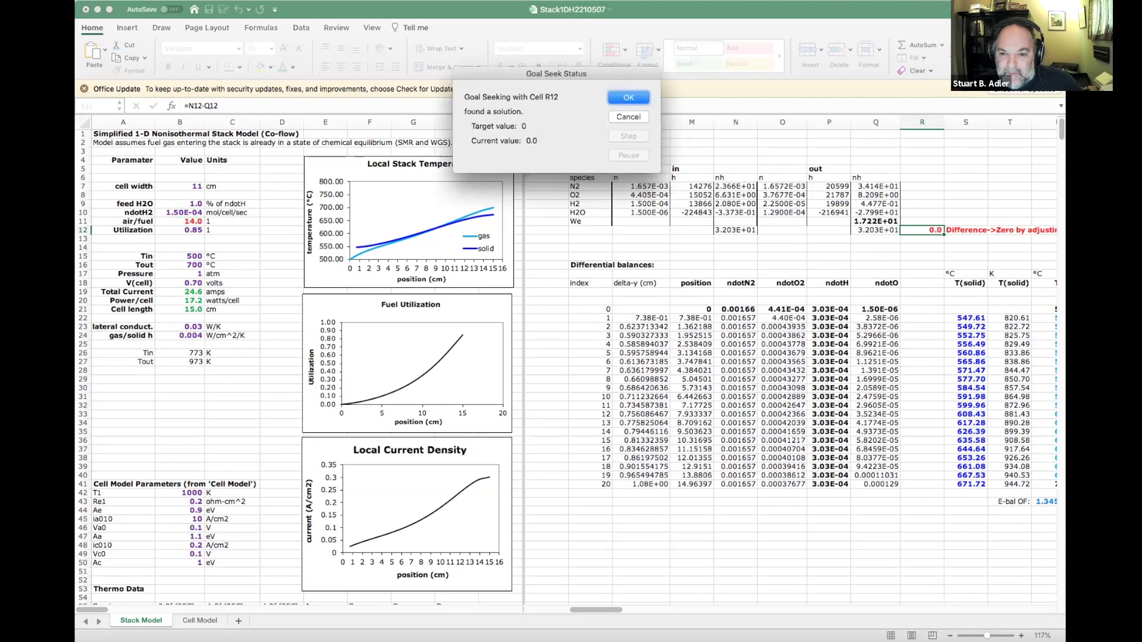
click(630, 99)
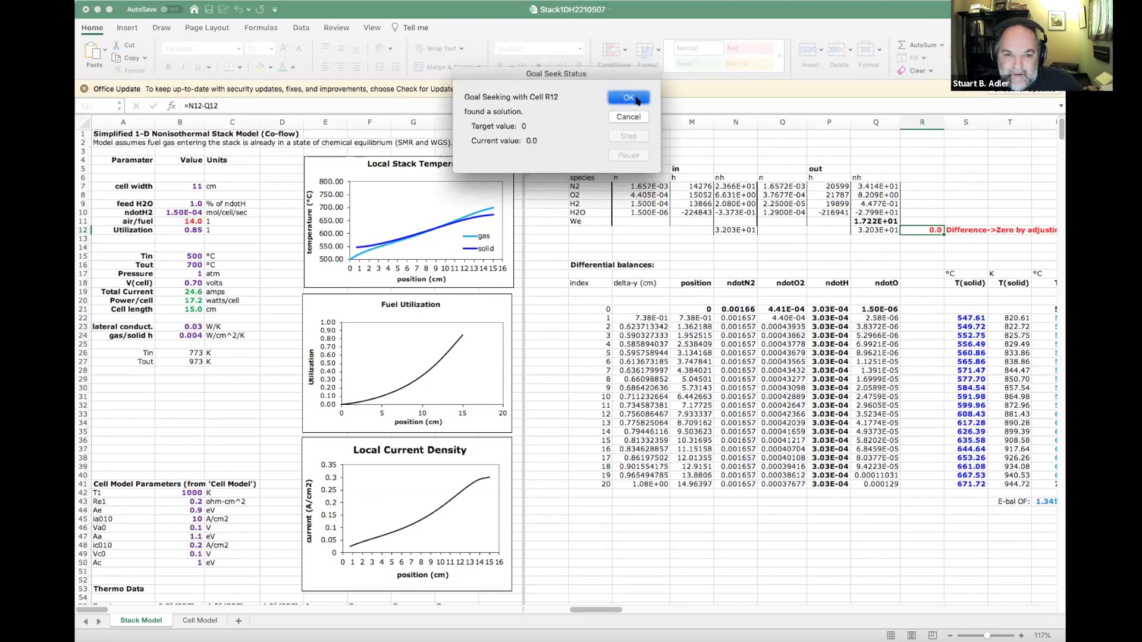
click(580, 247)
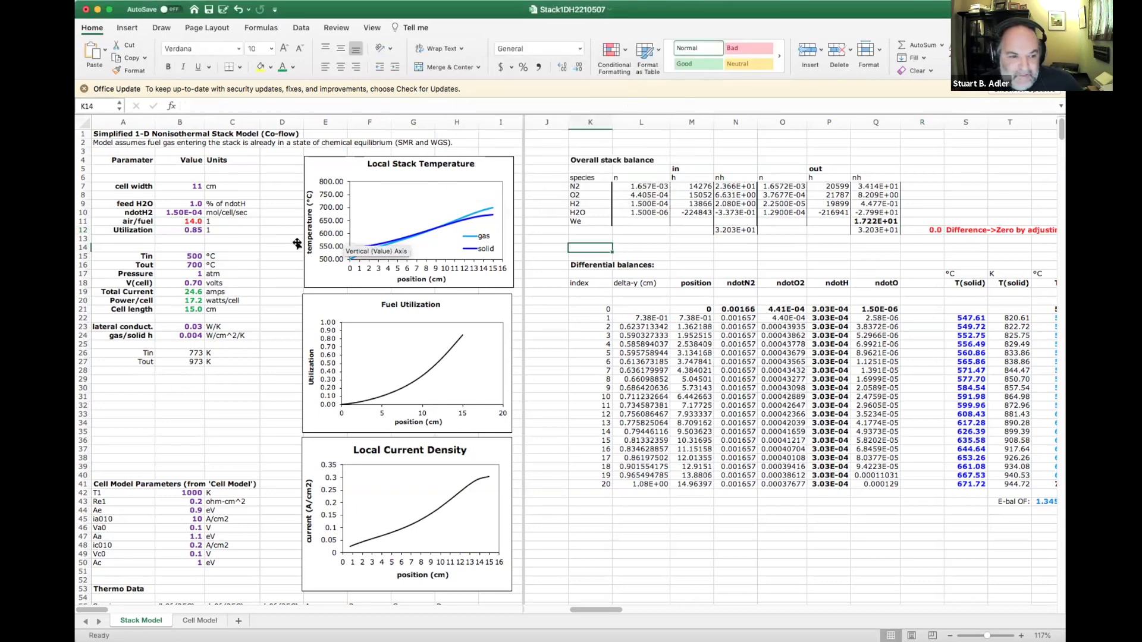
click(170, 220)
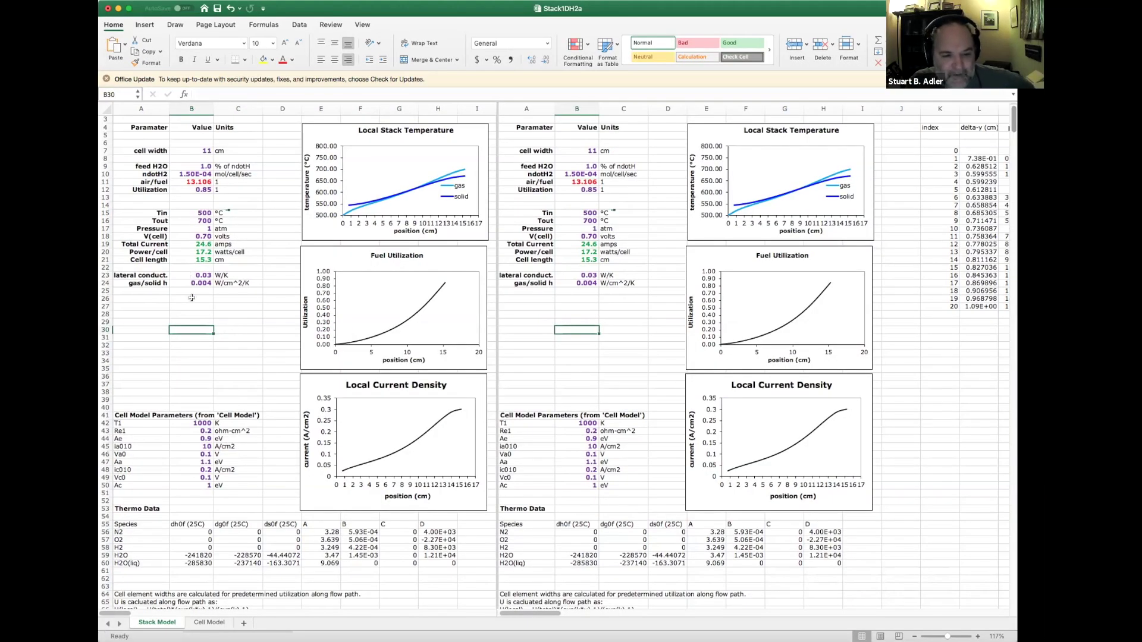
key(Up)
key(Up)
key(Up)
key(Up)
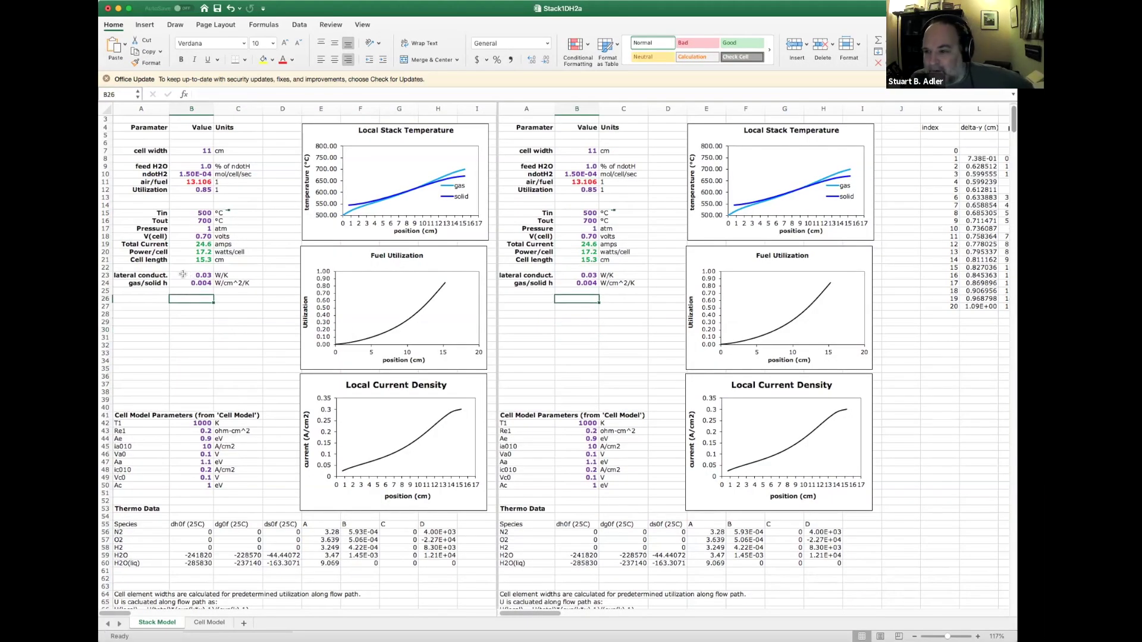
key(Down)
key(Down)
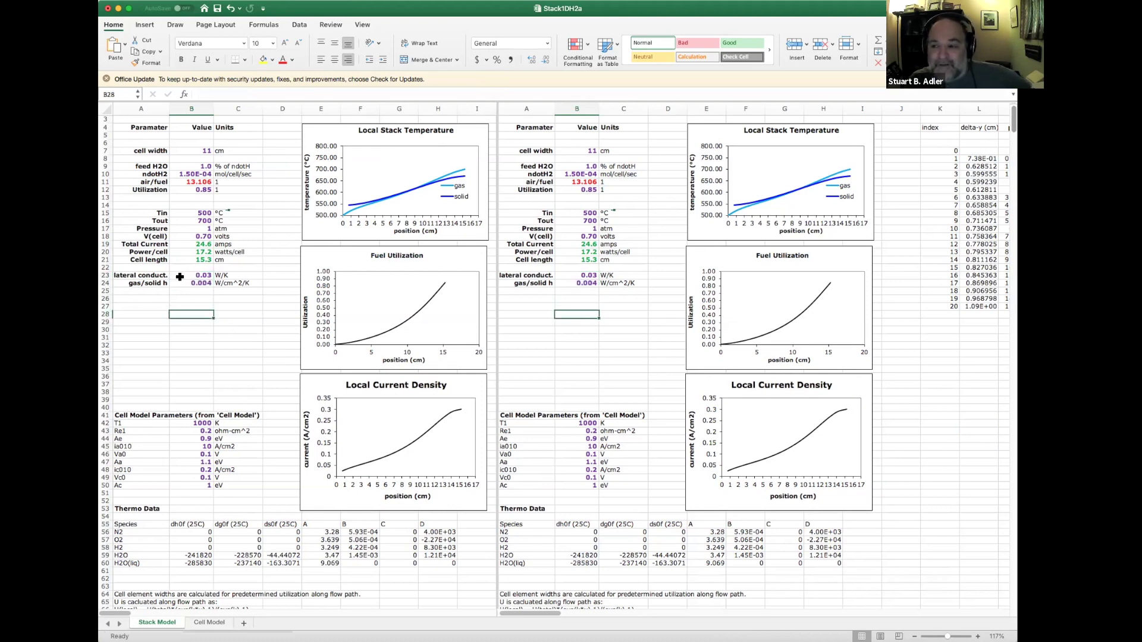
Step: Examine the lateral conductance and gas/solid h parameters in B23 and B24
click(181, 297)
click(180, 274)
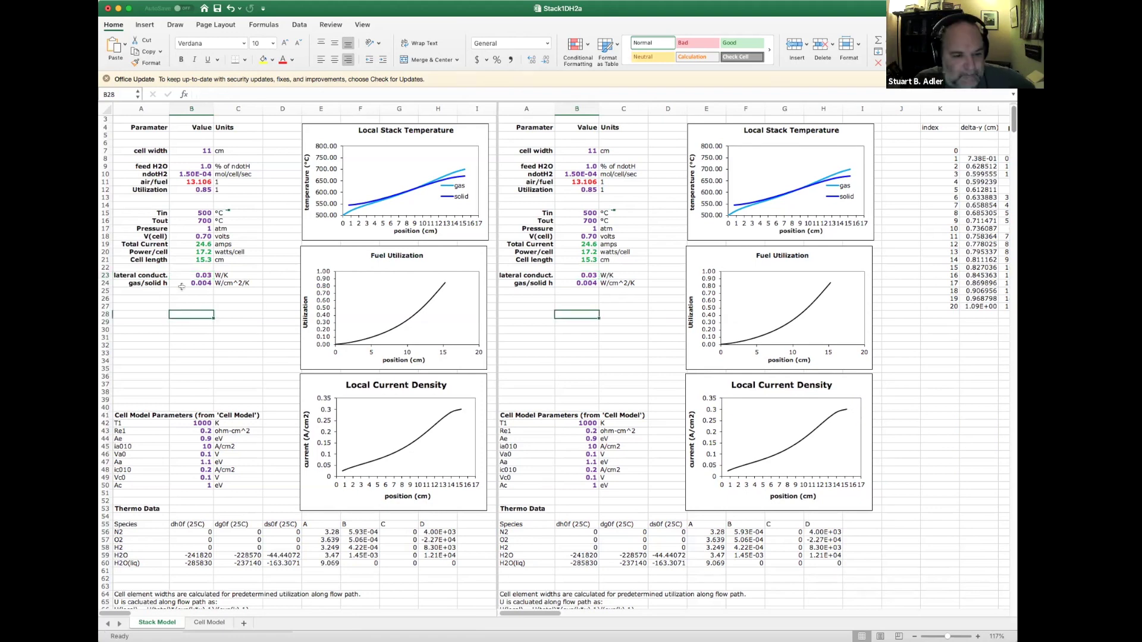
click(179, 284)
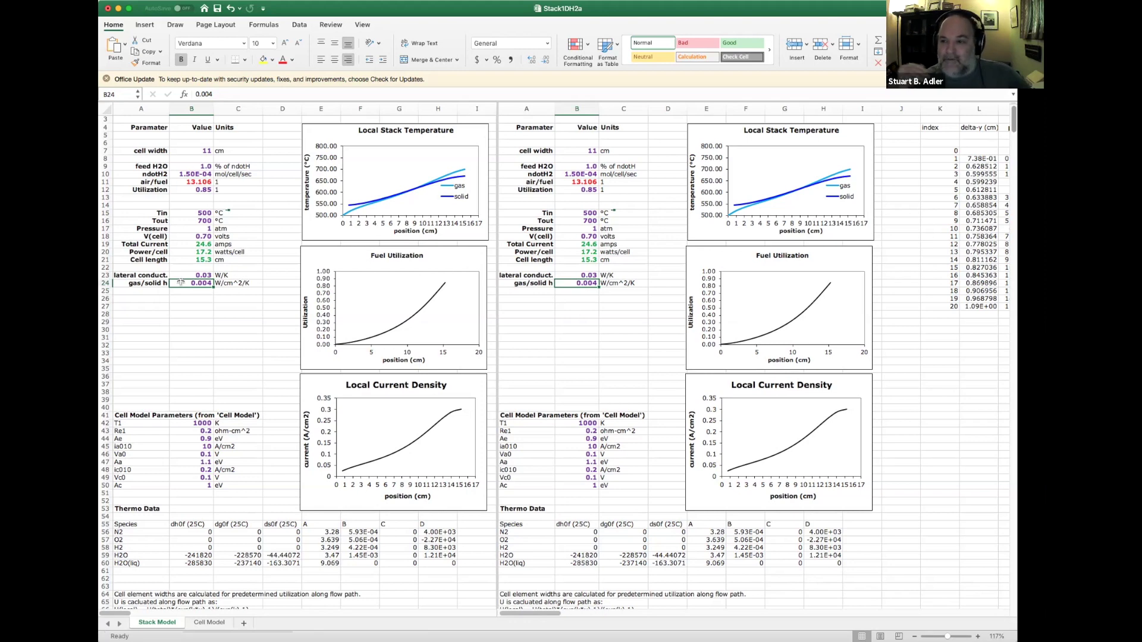
click(181, 278)
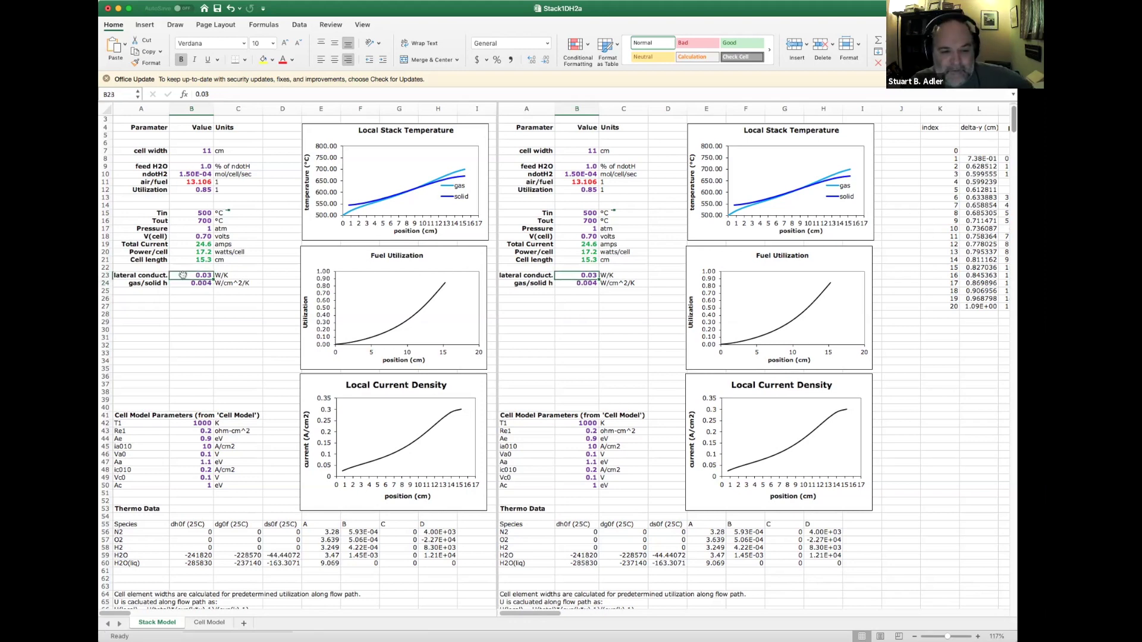
click(181, 282)
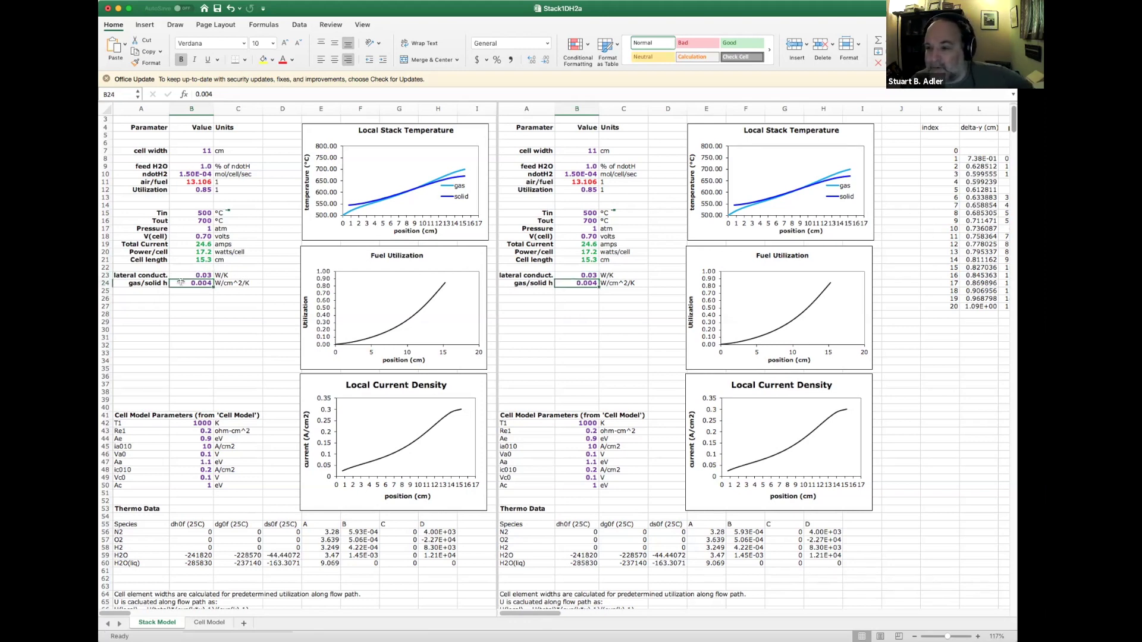
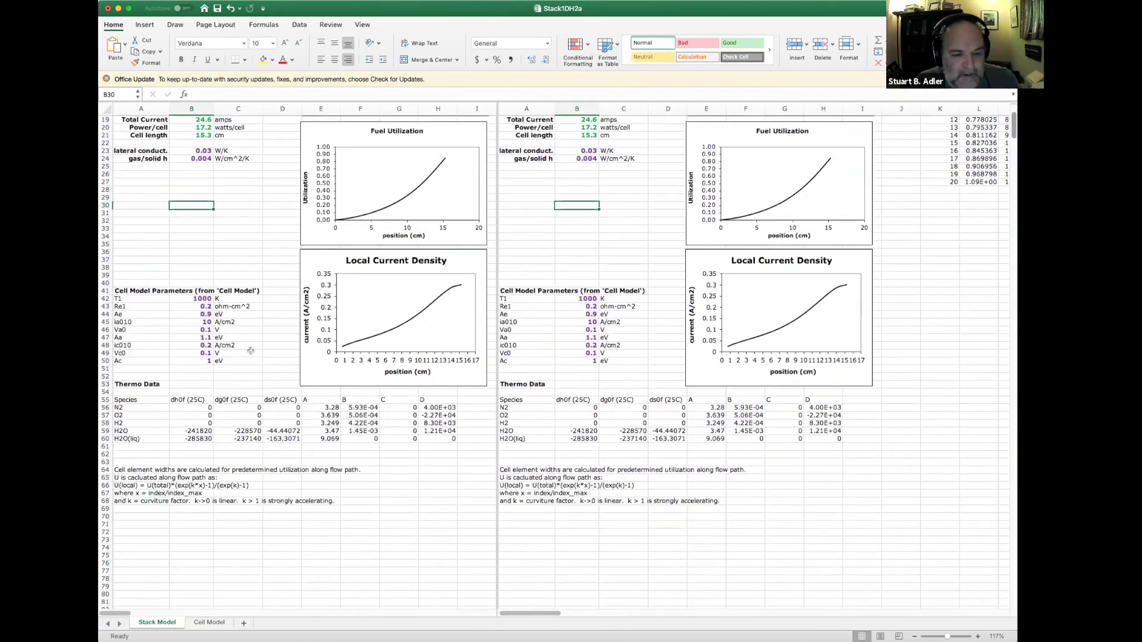
Step: Examine the cell model parameters in B42:B50, the thermo data in A56:H60 and the total current formula in B19
drag(193, 298, 191, 358)
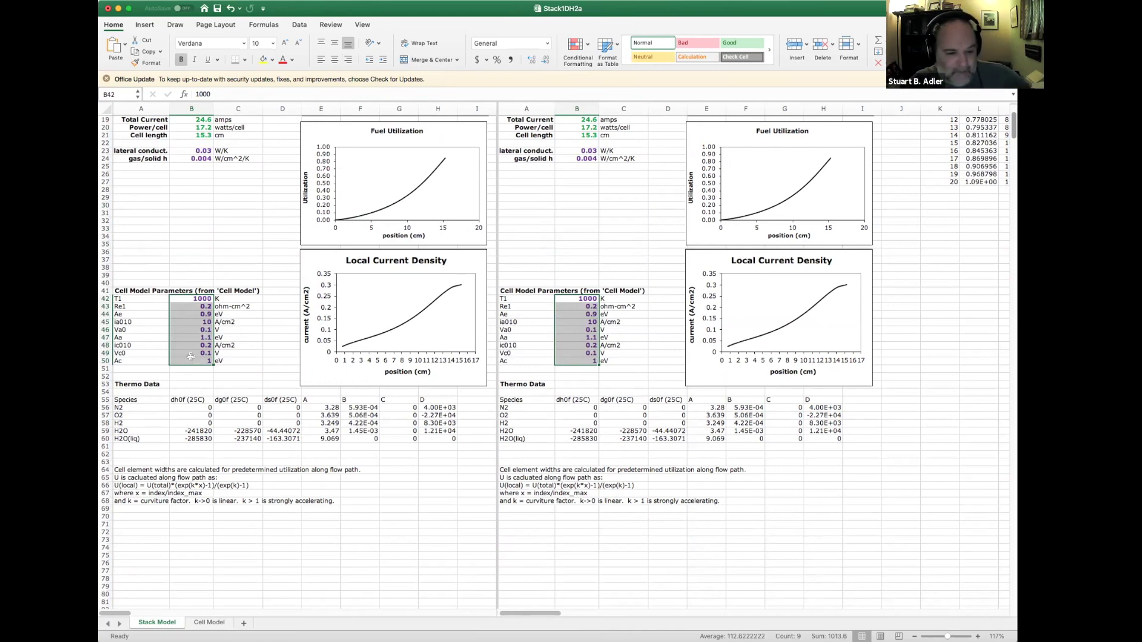
drag(149, 411, 436, 440)
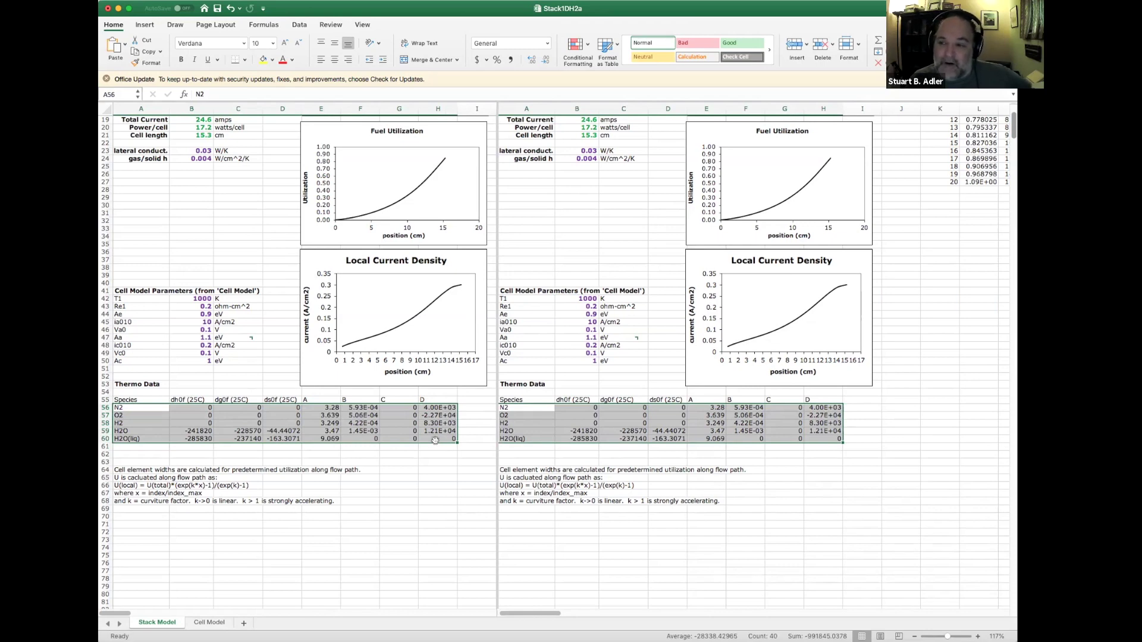
scroll(244, 412, up, 1)
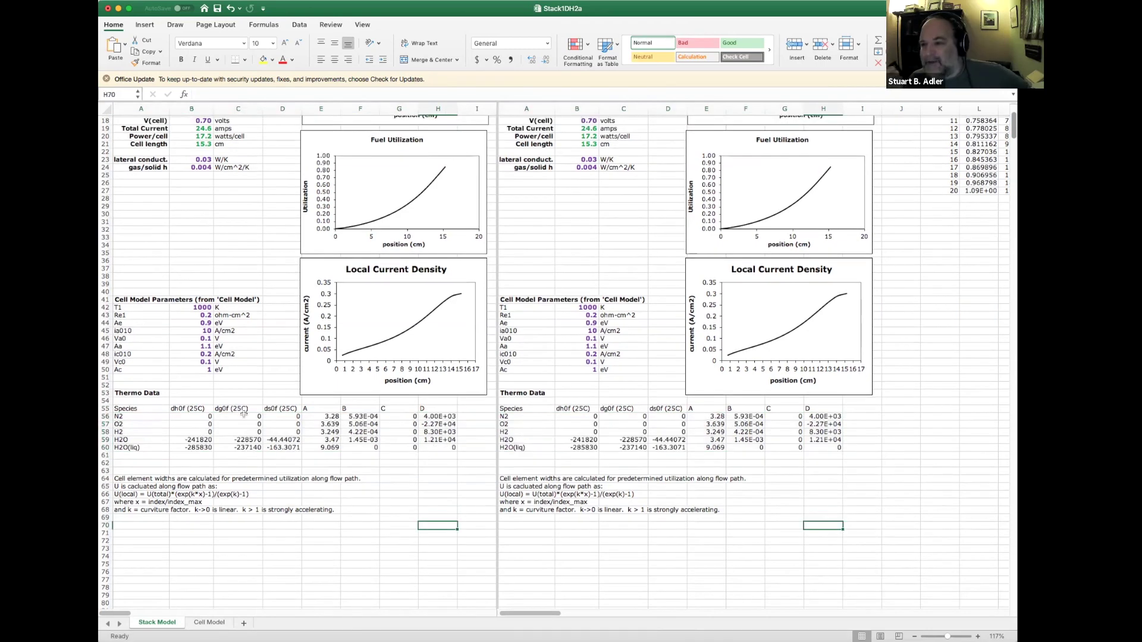
scroll(186, 242, up, 5)
click(186, 242)
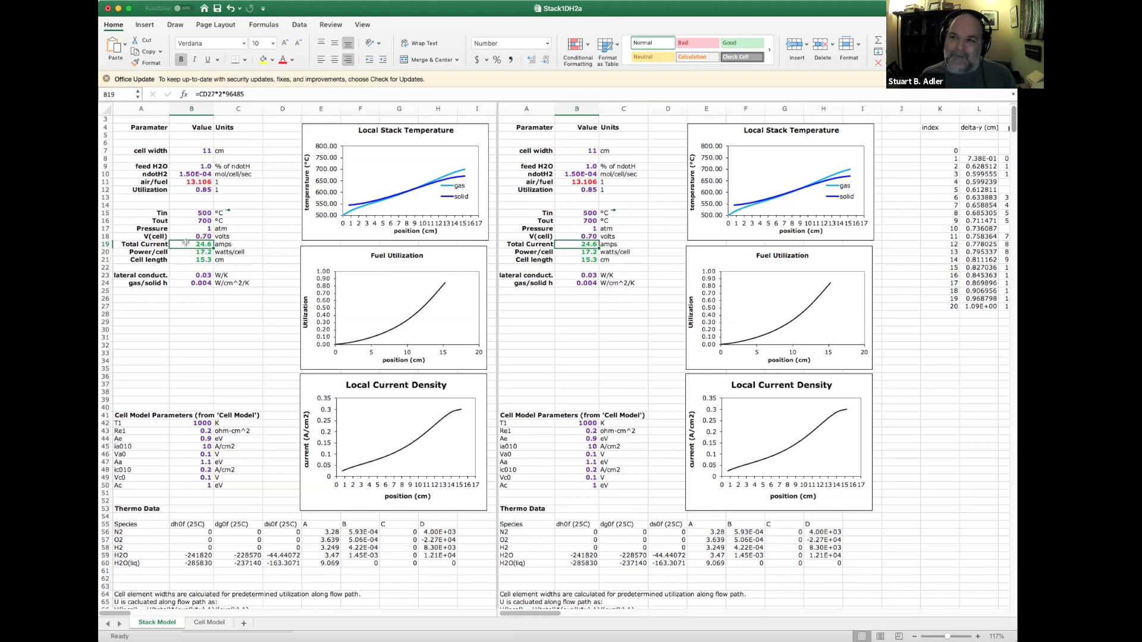
Step: Examine the gas and solid curves in the Local Stack Temperature chart from the stack inlet to the outlet
scroll(128, 613, up, 1)
scroll(128, 613, right, 1)
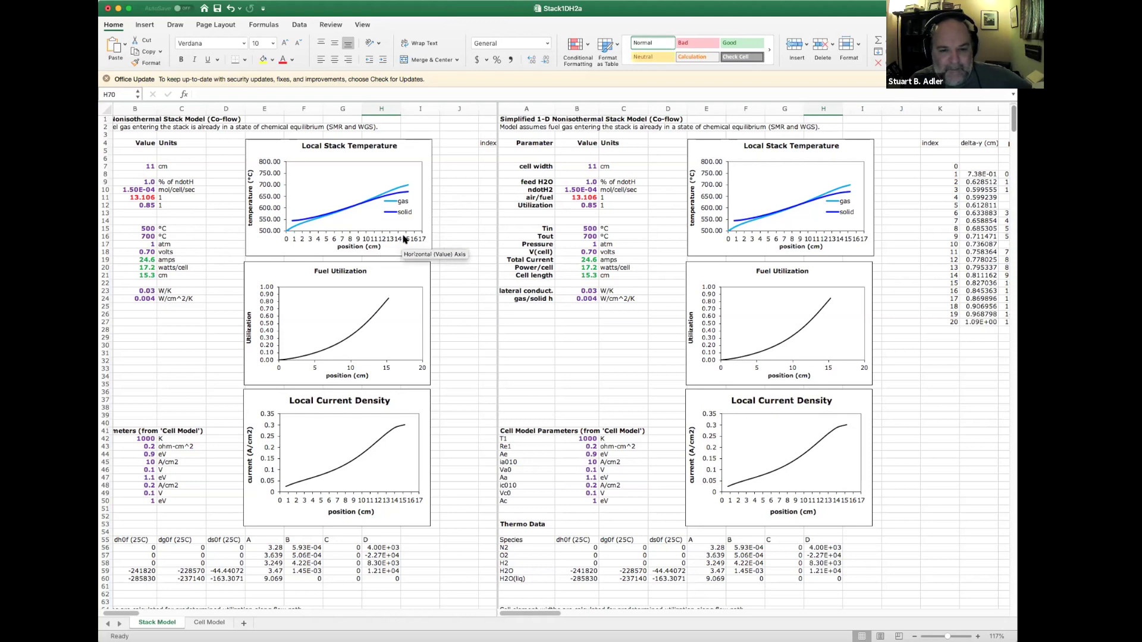
click(345, 249)
drag(345, 249, 333, 252)
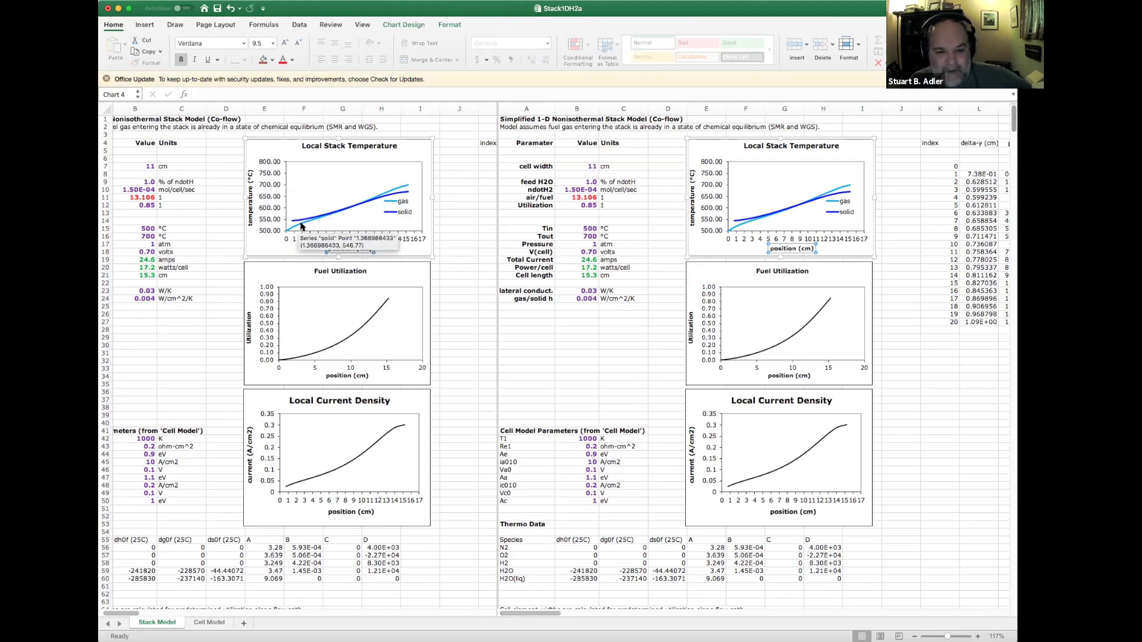
mouse_move(403, 188)
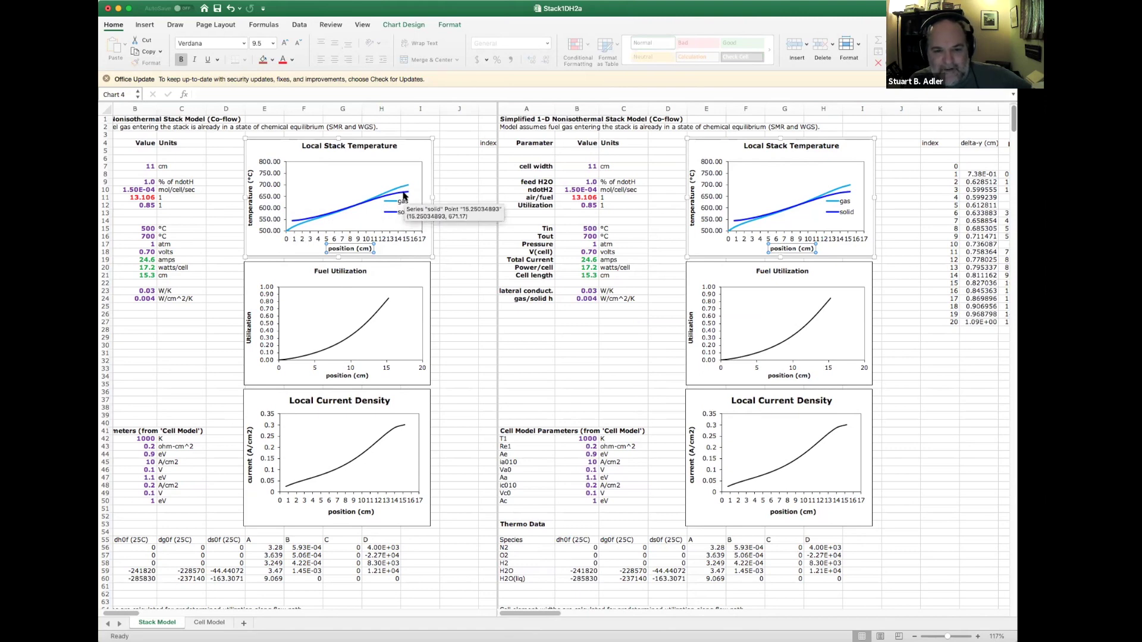
mouse_move(287, 235)
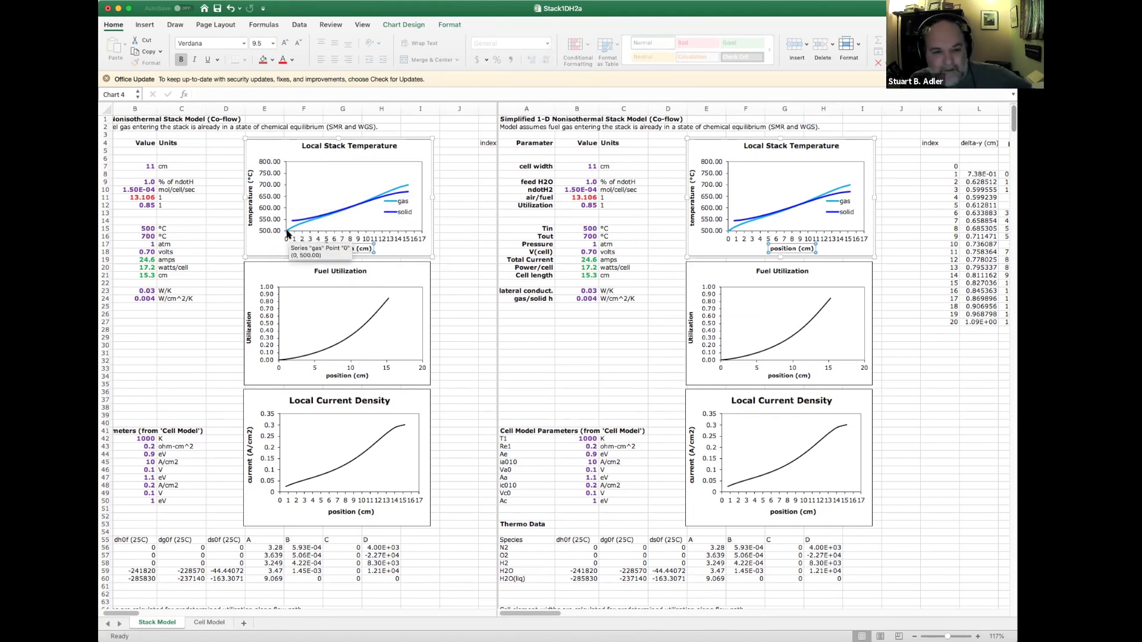
mouse_move(326, 219)
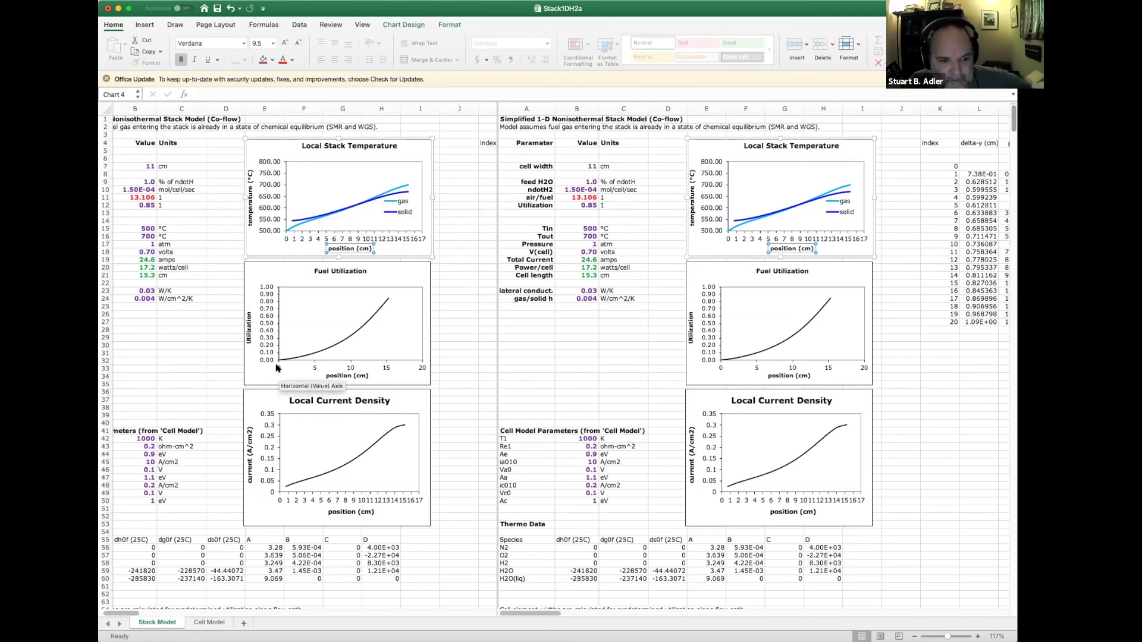
Step: Examine the start and end points of the Fuel Utilization curve against the utilization parameter in B12
mouse_move(385, 299)
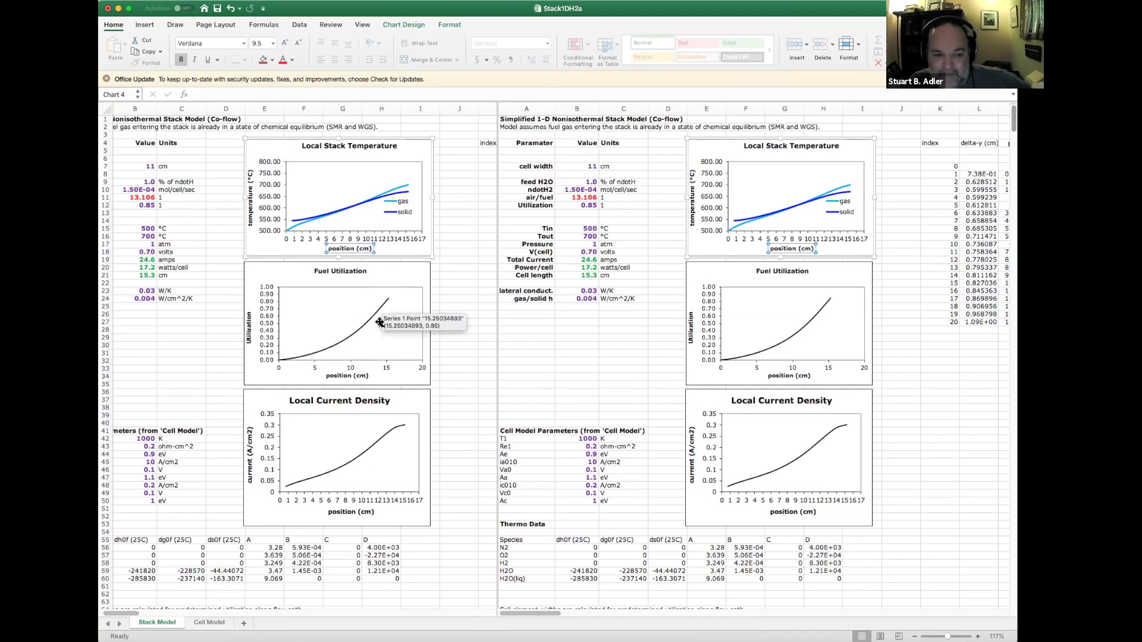
mouse_move(277, 361)
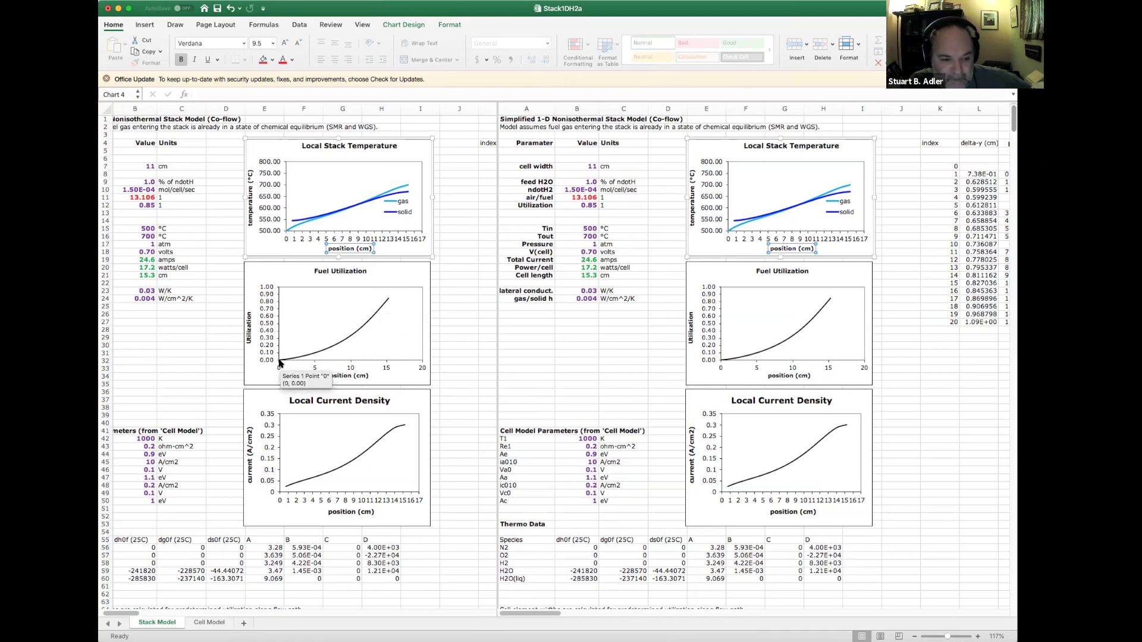
click(133, 205)
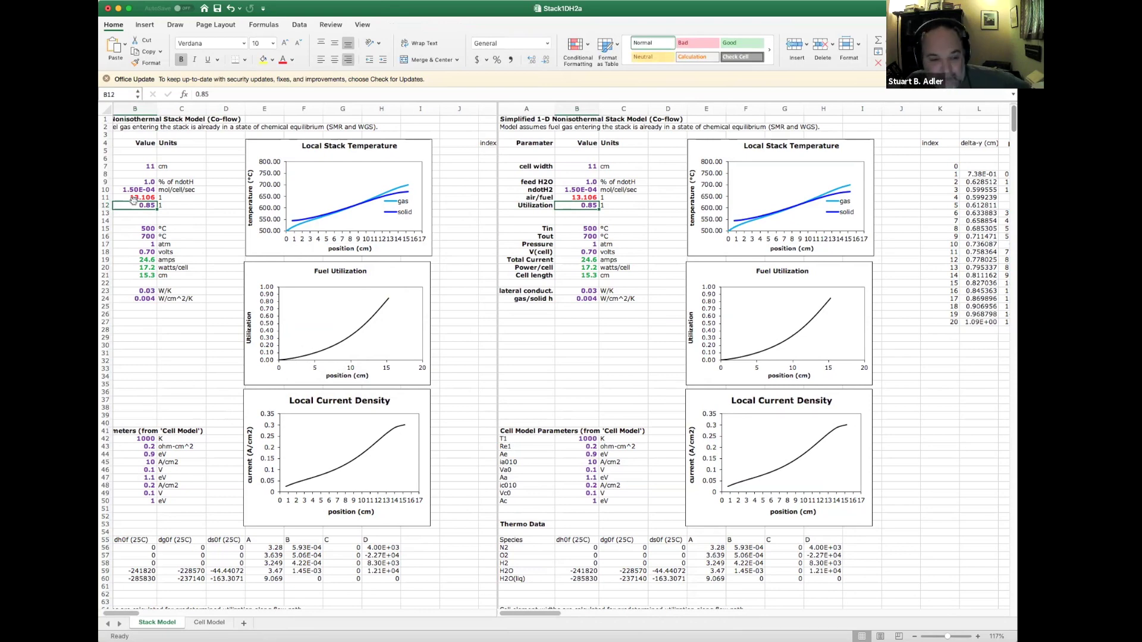
click(328, 321)
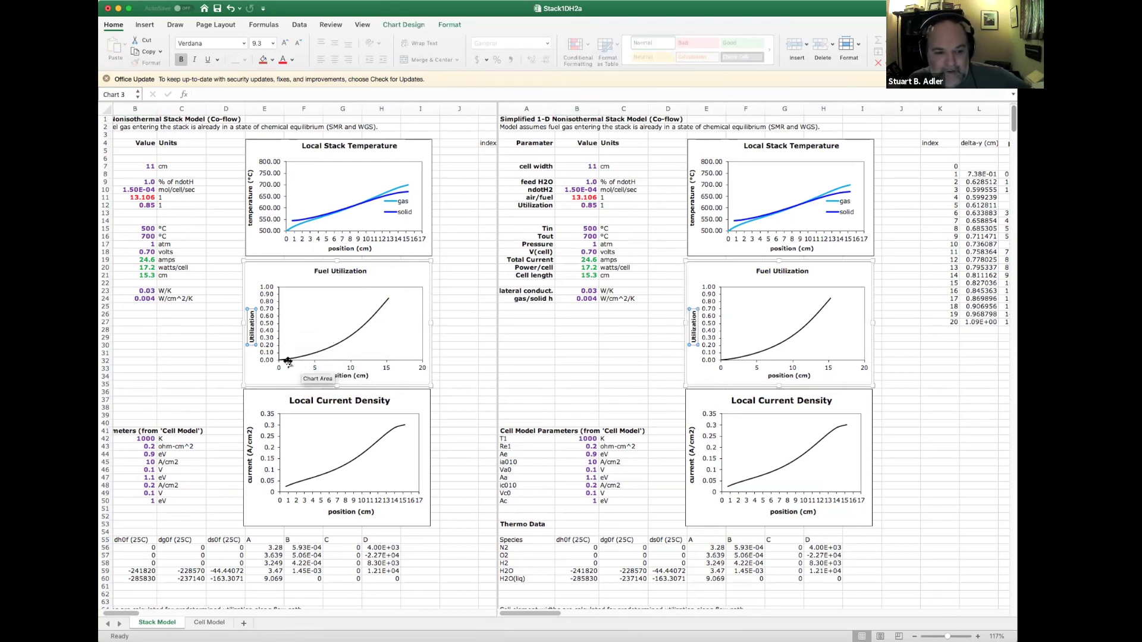
mouse_move(385, 304)
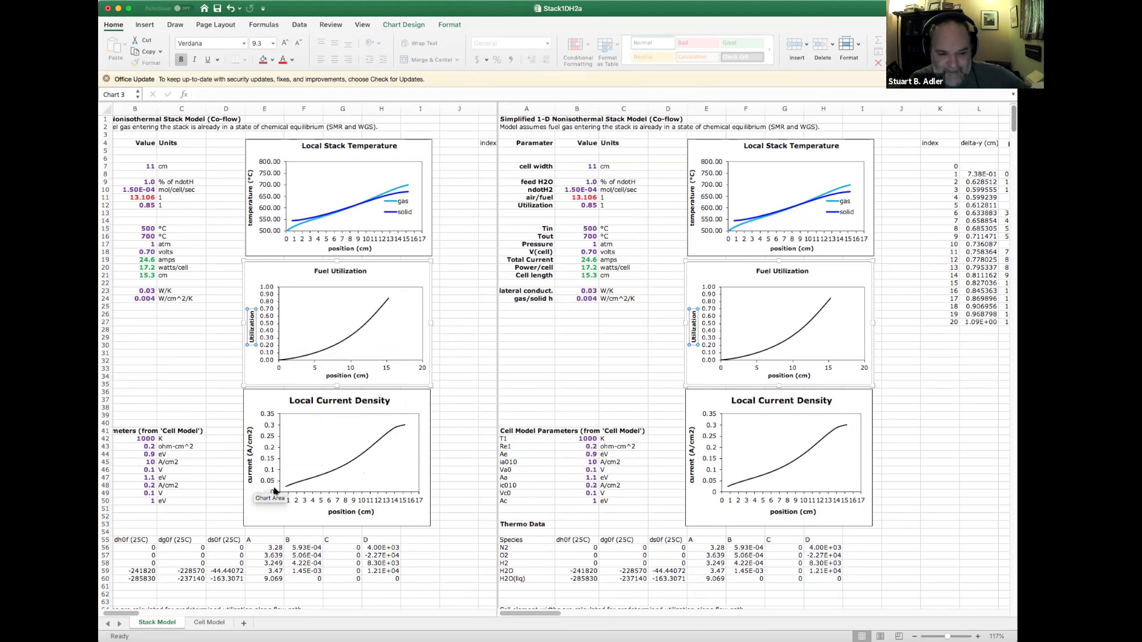
Step: Inspect points along the Local Current Density curve from the inlet to the outlet
mouse_move(288, 487)
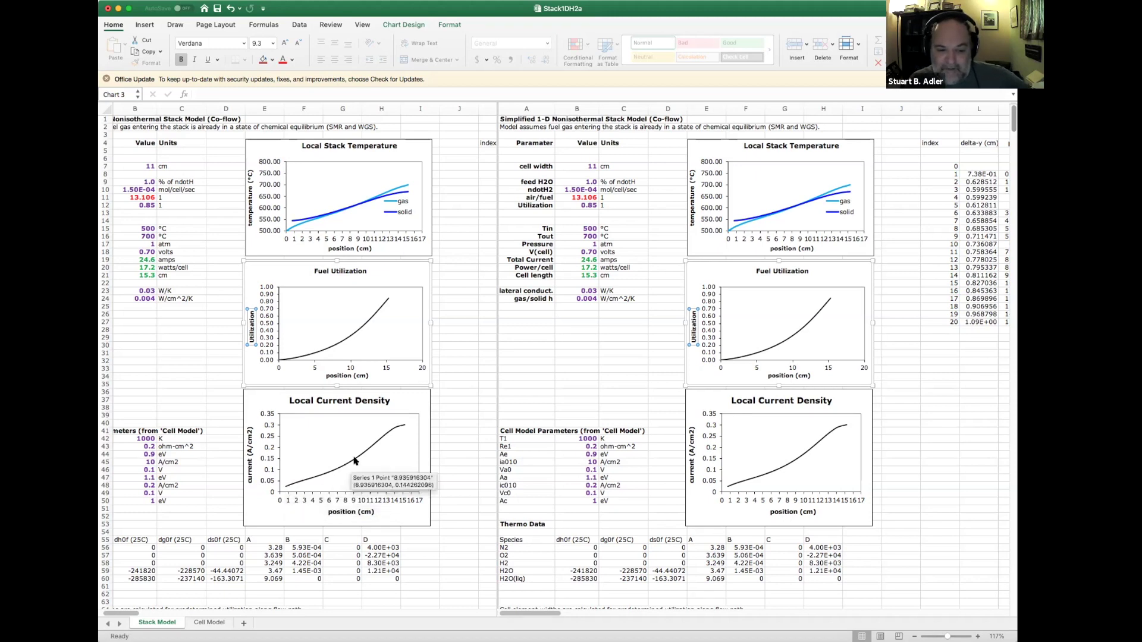
mouse_move(400, 429)
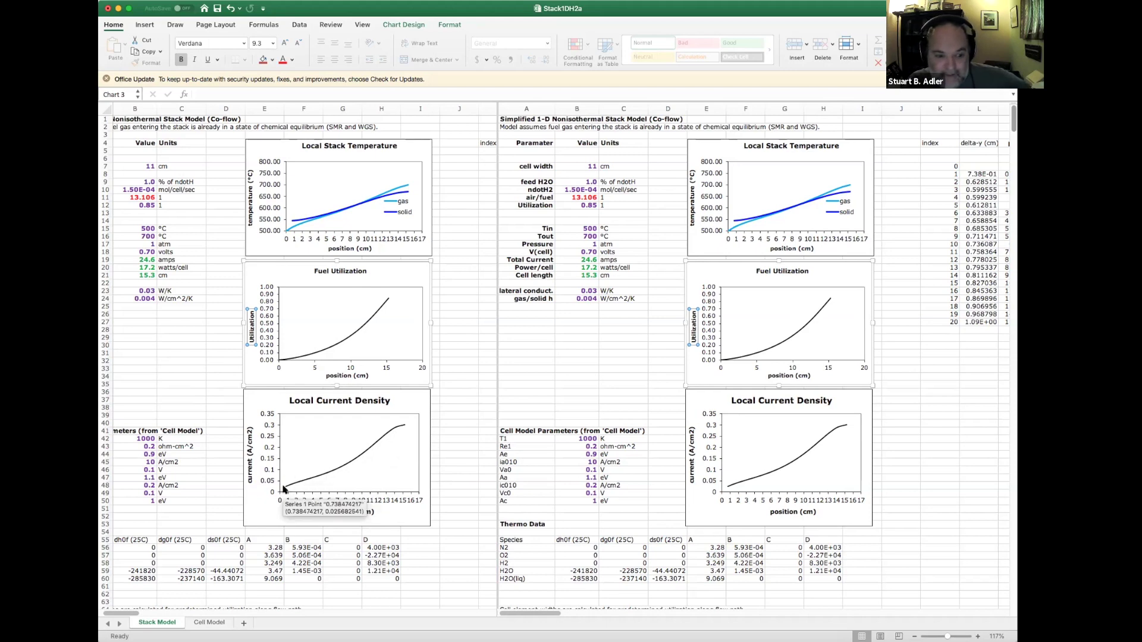
mouse_move(368, 450)
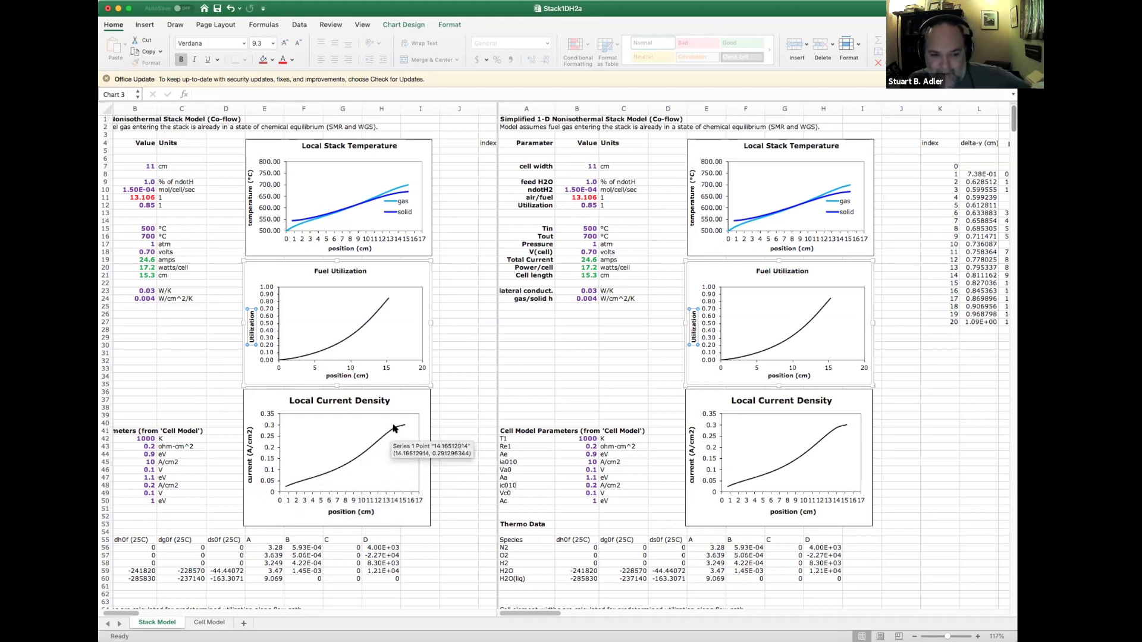
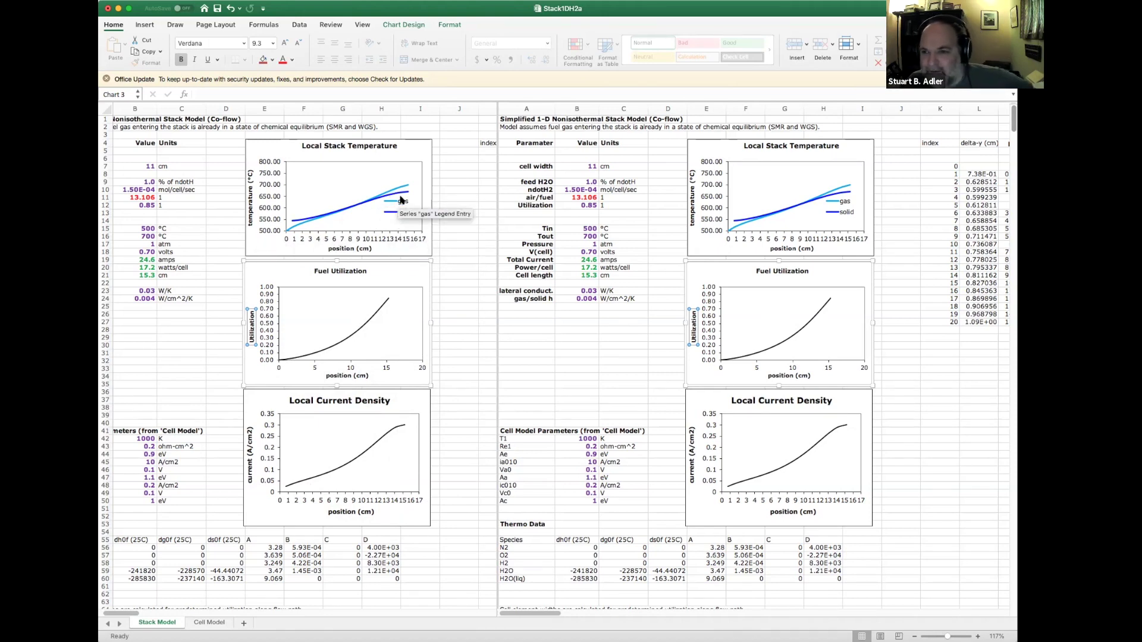
Step: Examine the element index column K7:K27 from its first to its last entry
click(459, 547)
scroll(652, 547, right, 5)
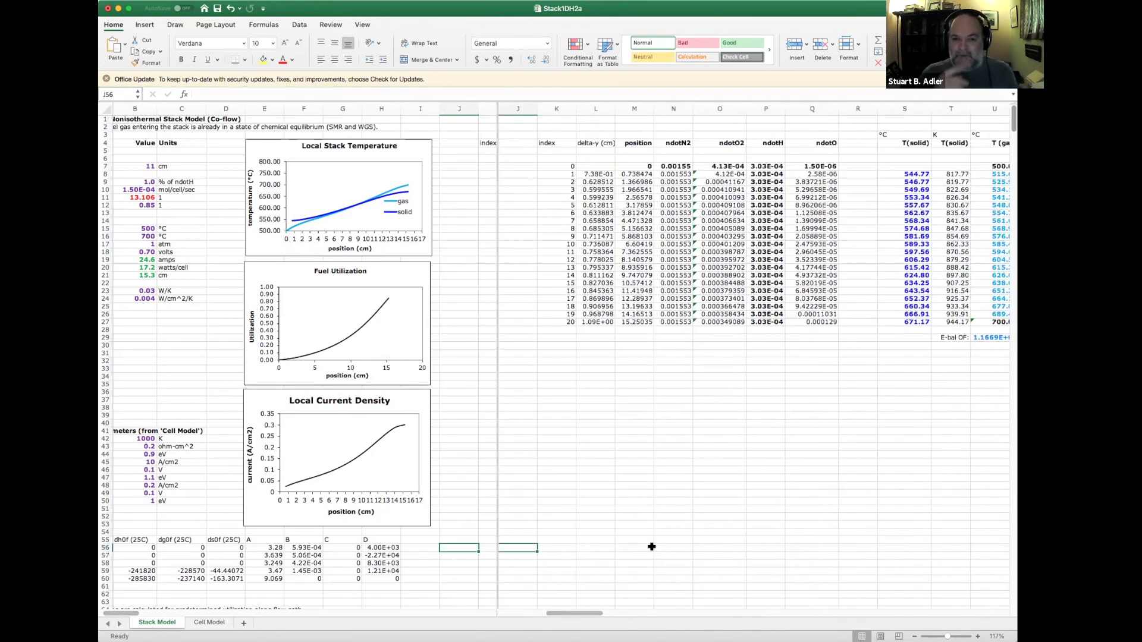
click(556, 166)
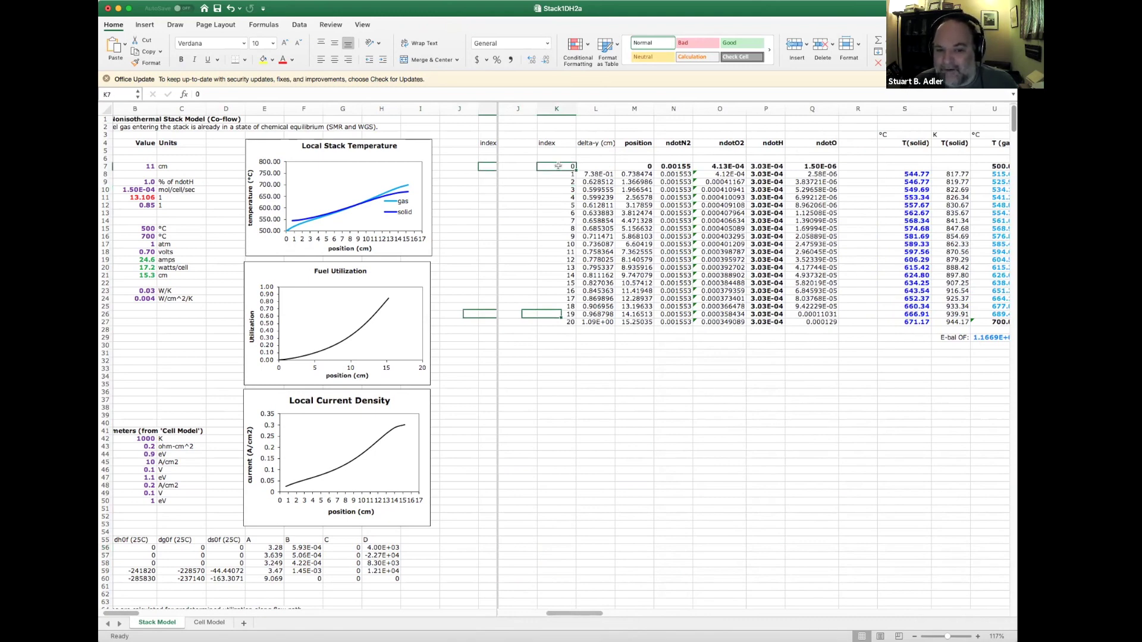
click(556, 322)
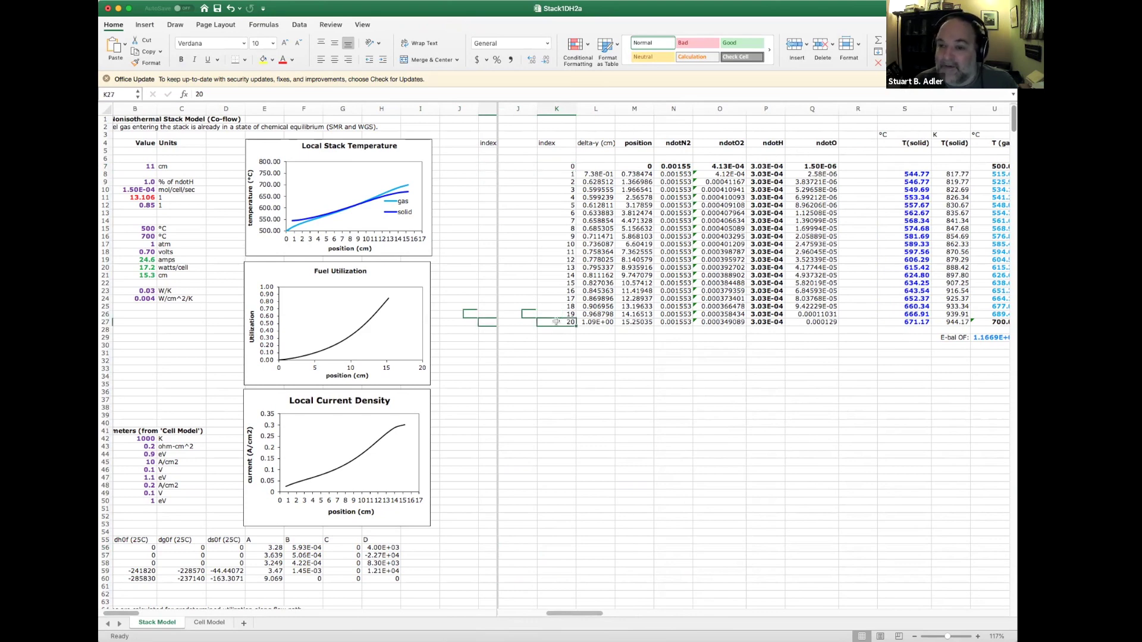
drag(556, 167, 550, 318)
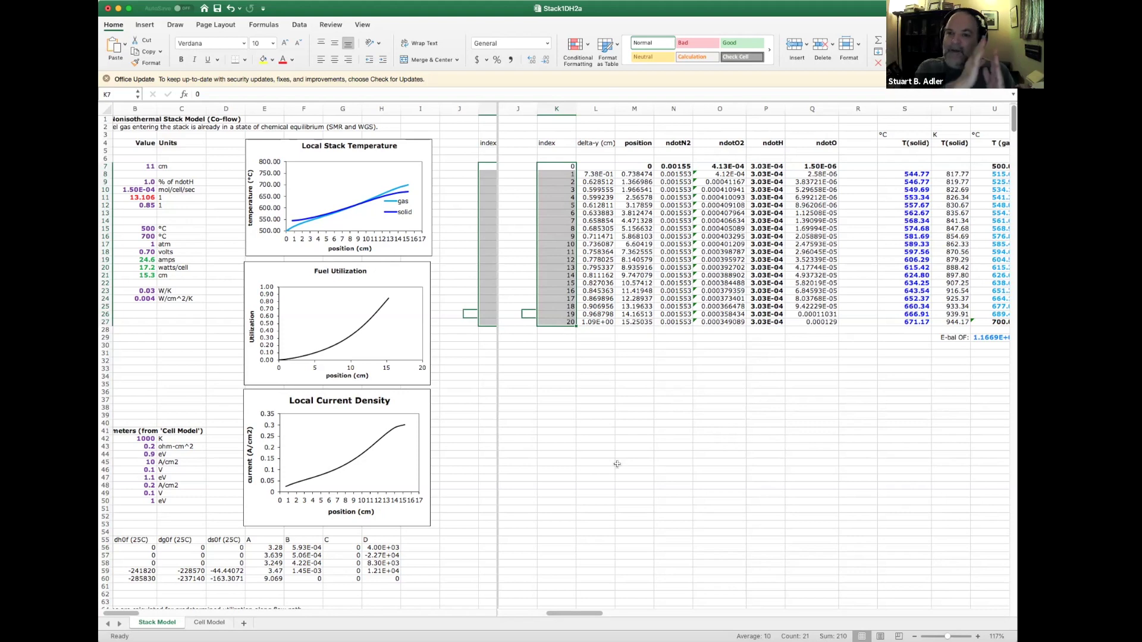
click(655, 451)
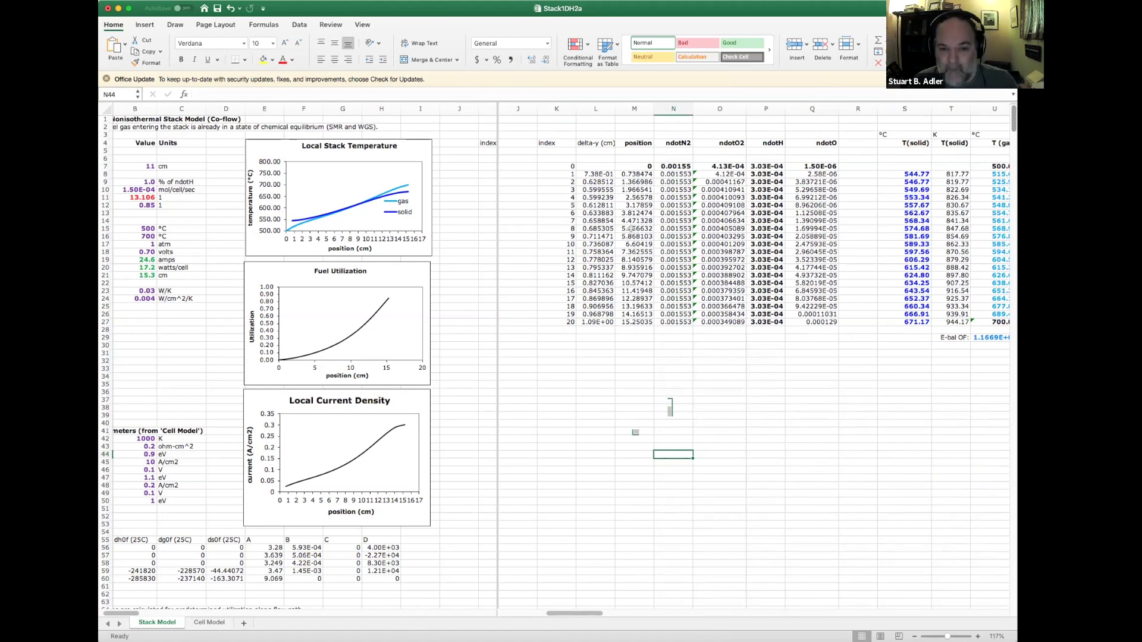
Step: Examine the position column M7:M27, including the formula in M8 and the first, middle and last positions
click(630, 219)
drag(631, 168, 634, 320)
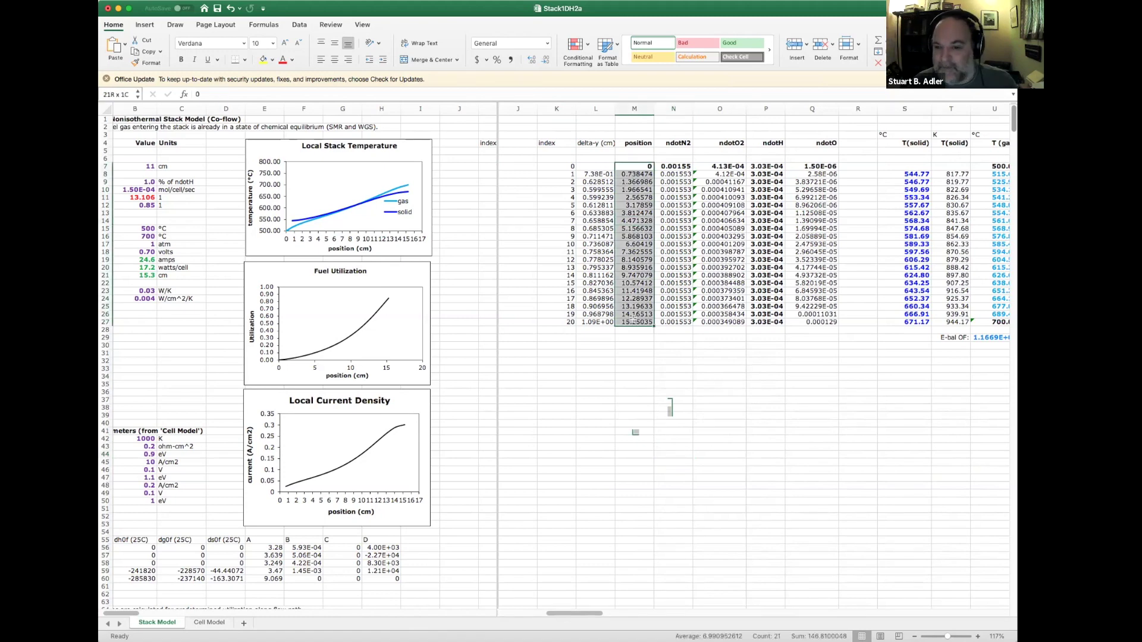
double_click(634, 174)
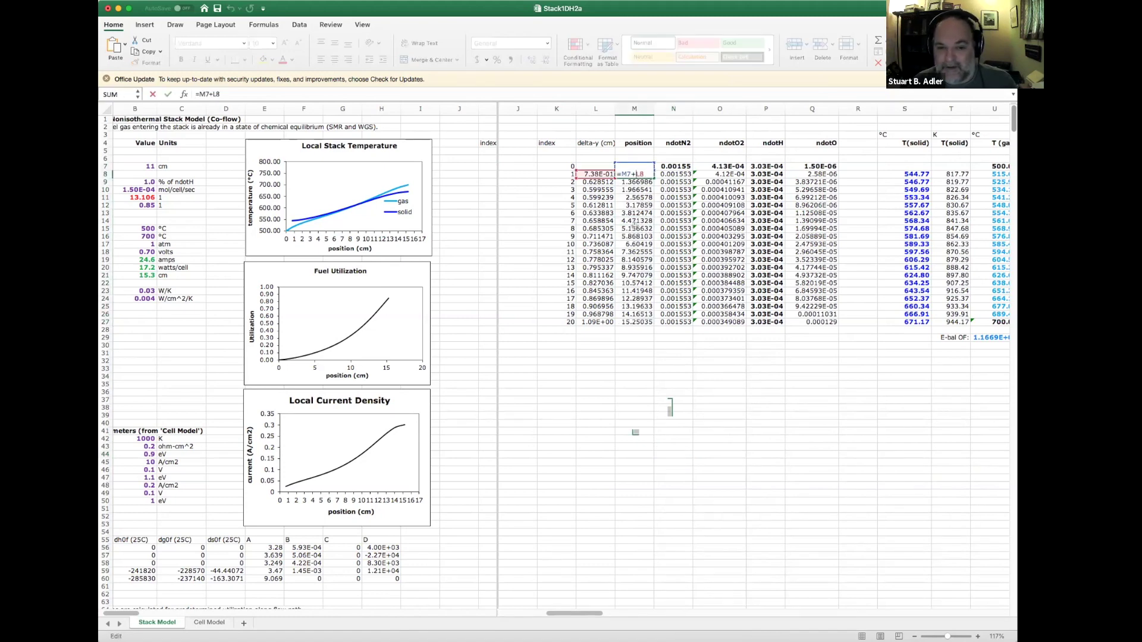
key(Escape)
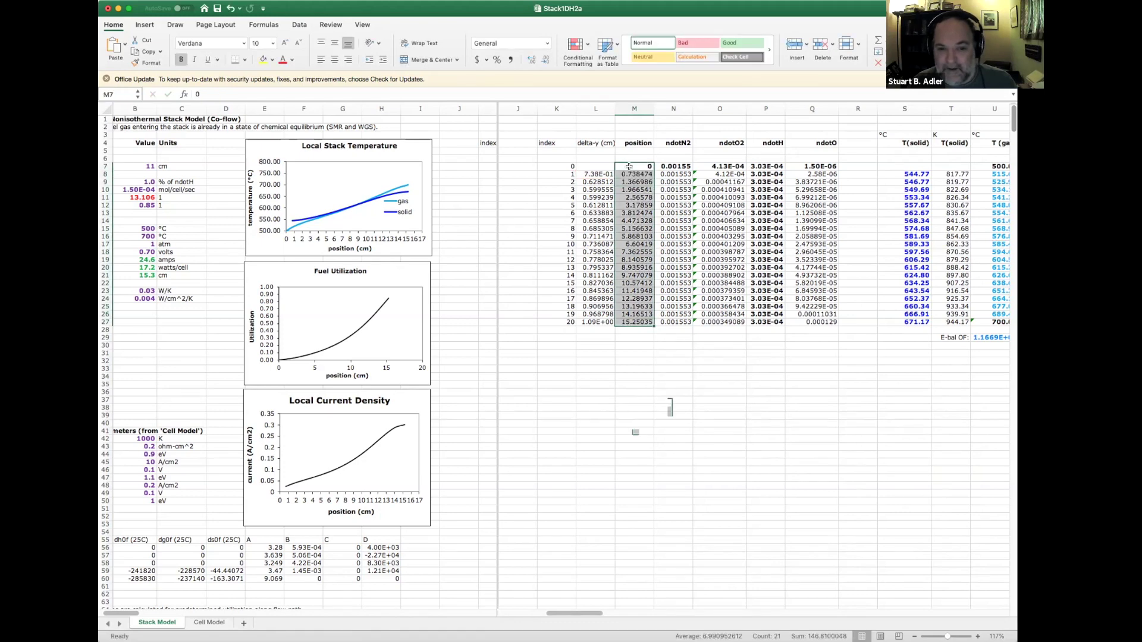
click(629, 167)
click(565, 166)
click(631, 166)
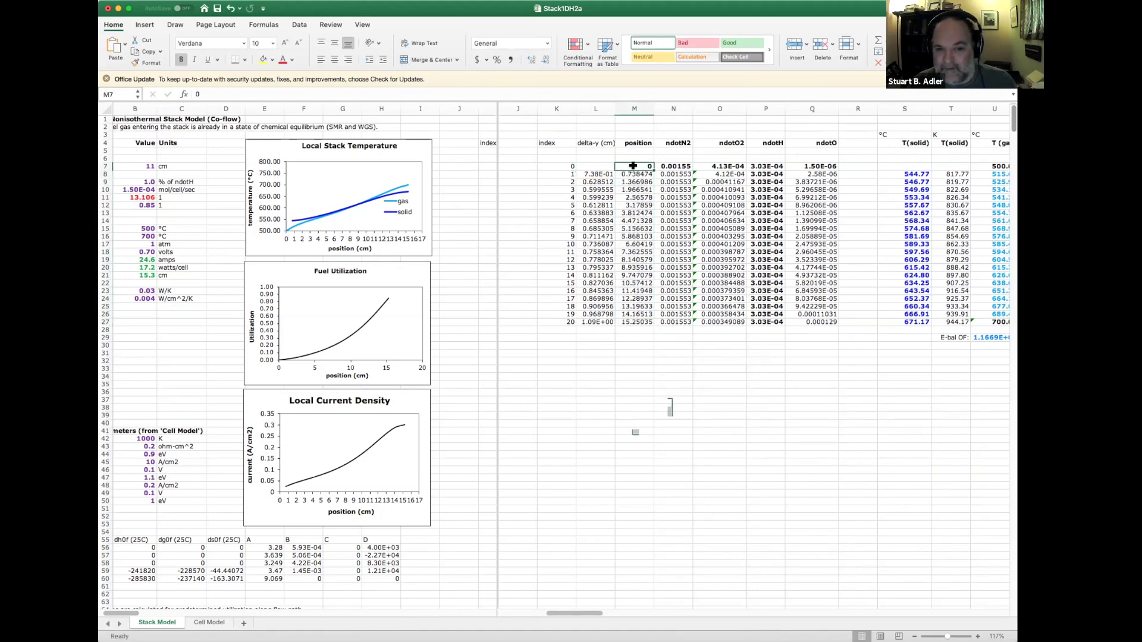
click(637, 320)
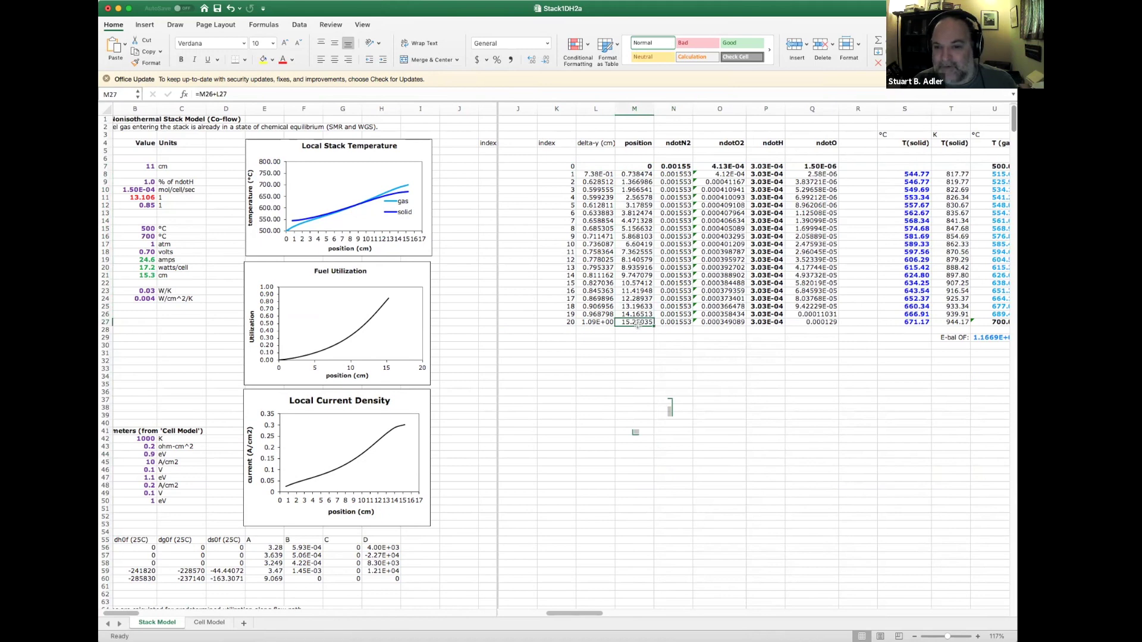
click(640, 244)
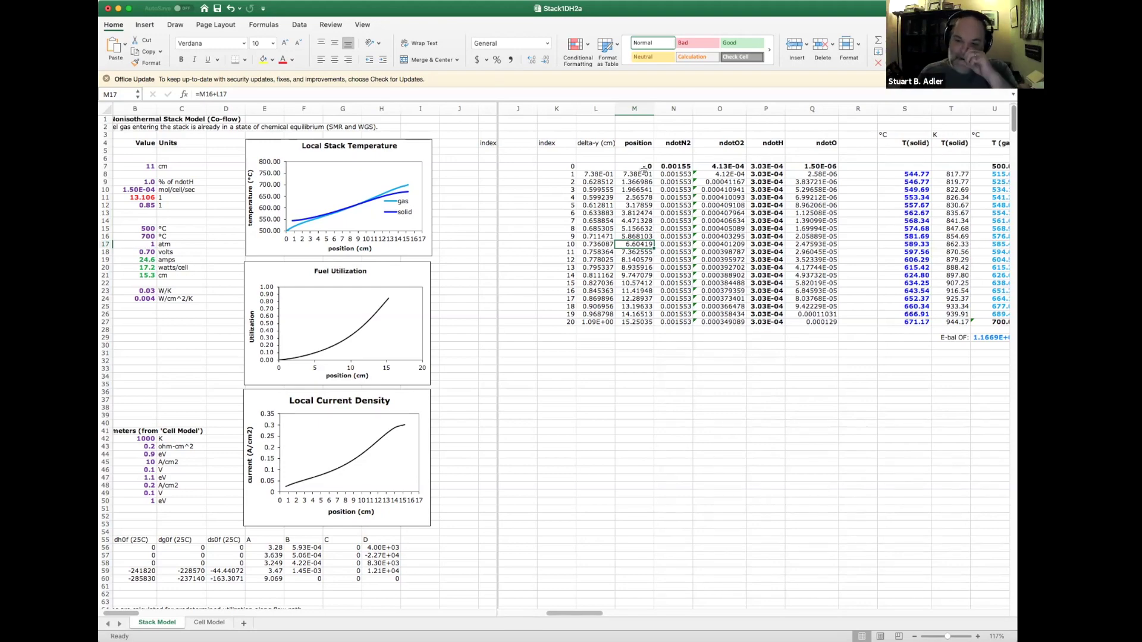
Step: Examine the scale (k) column in CA7:CA27, including its last entry
drag(585, 613, 932, 607)
drag(544, 166, 559, 340)
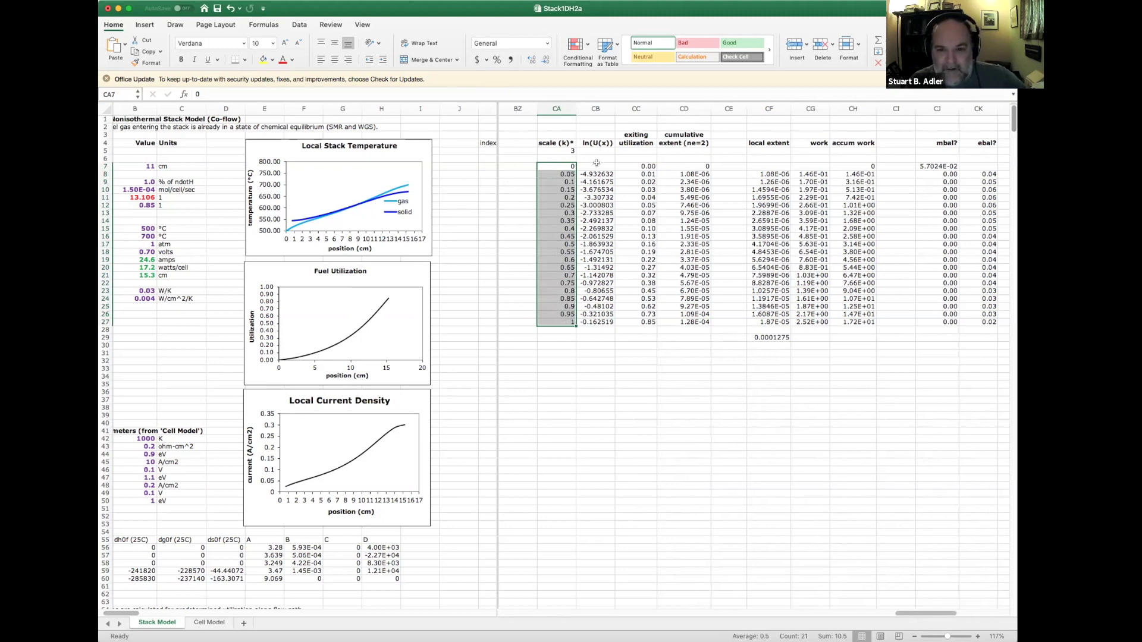
click(556, 322)
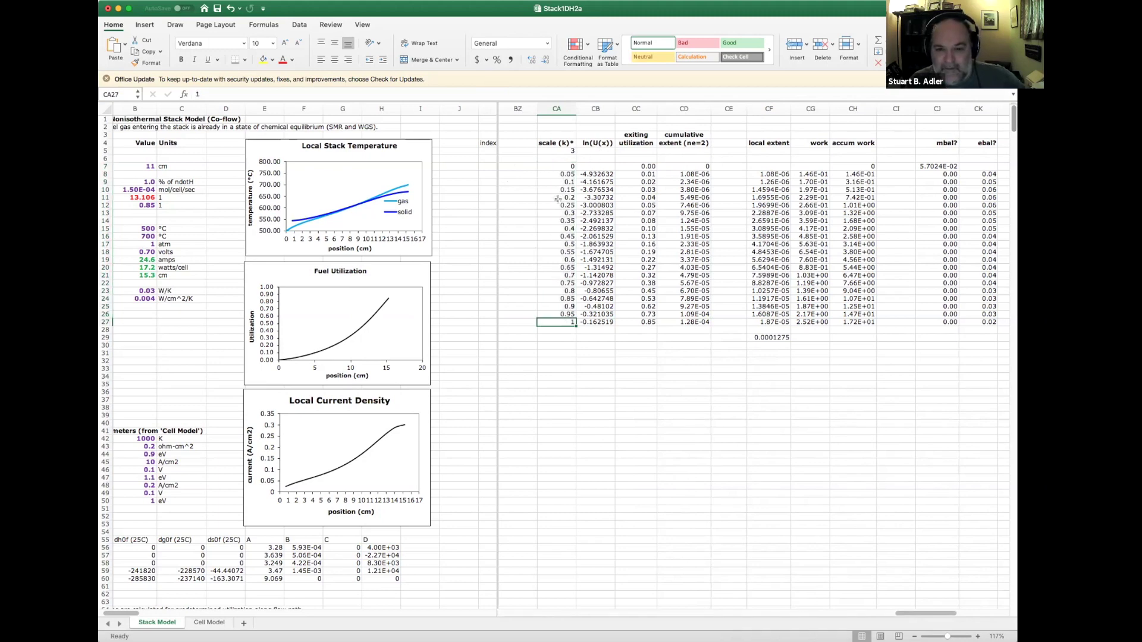
drag(553, 164, 556, 322)
Step: Examine the exiting utilization values in CC7:CC27 and the formulas in the first and last cells
click(626, 166)
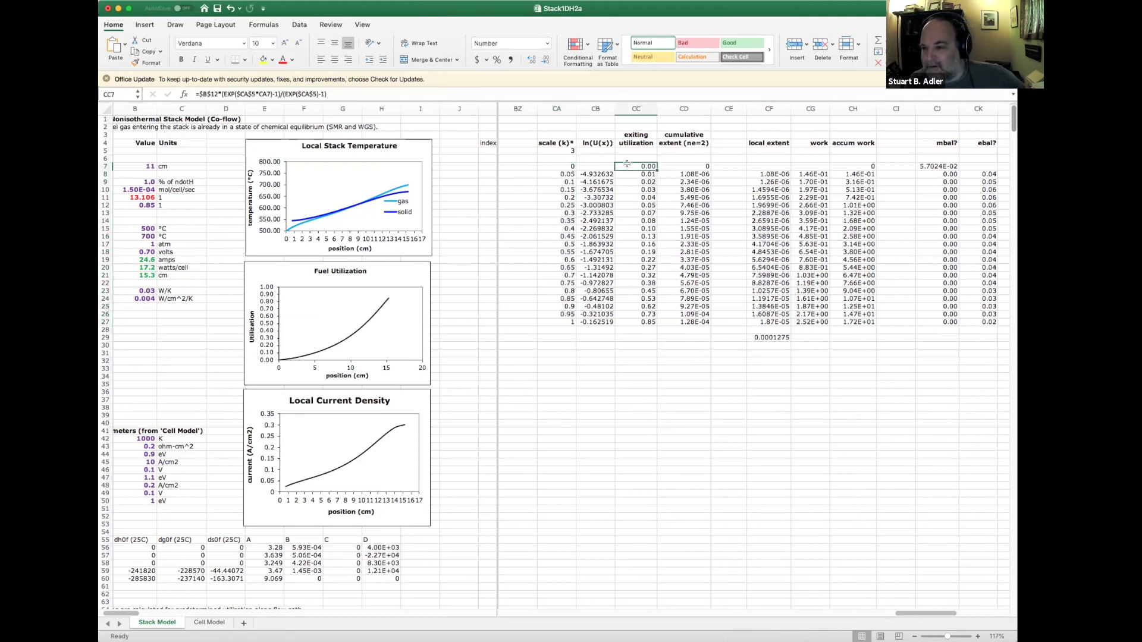
click(632, 322)
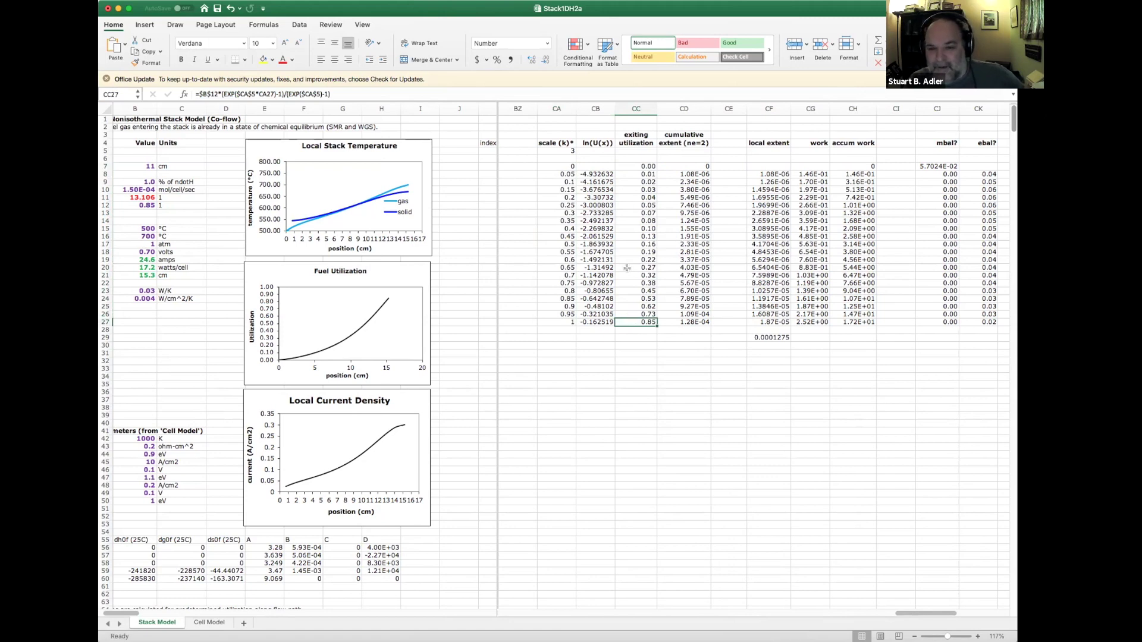
drag(627, 167, 630, 323)
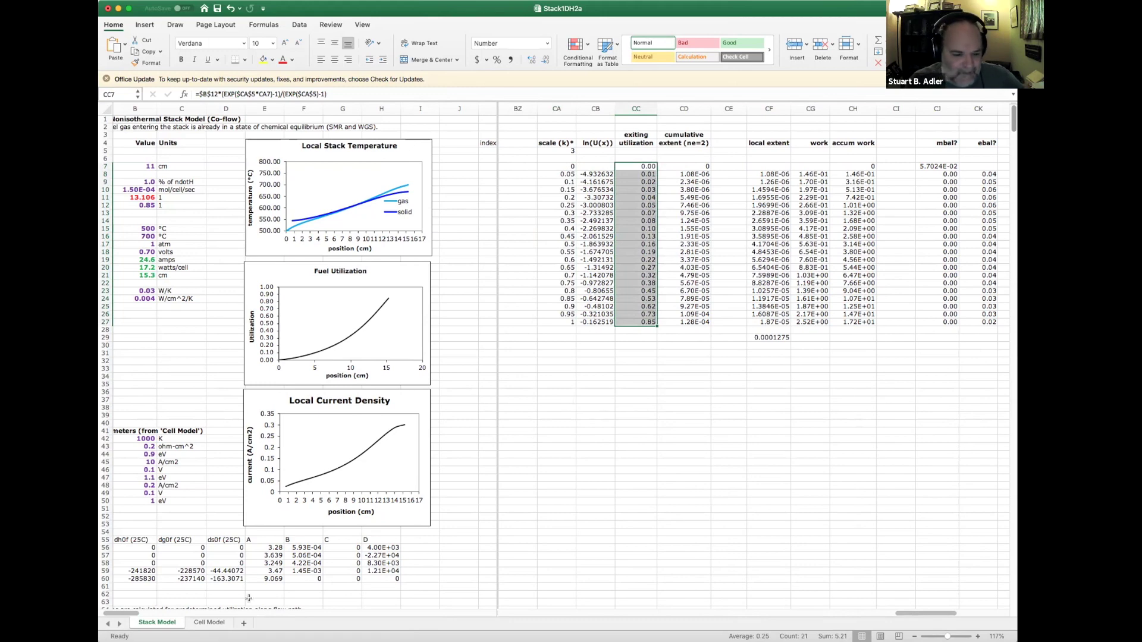
Step: Read the flow-path utilization notes below the parameters, and examine the scale factor in CA5 and the exiting utilization column CC7:CC27
scroll(229, 559, down, 5)
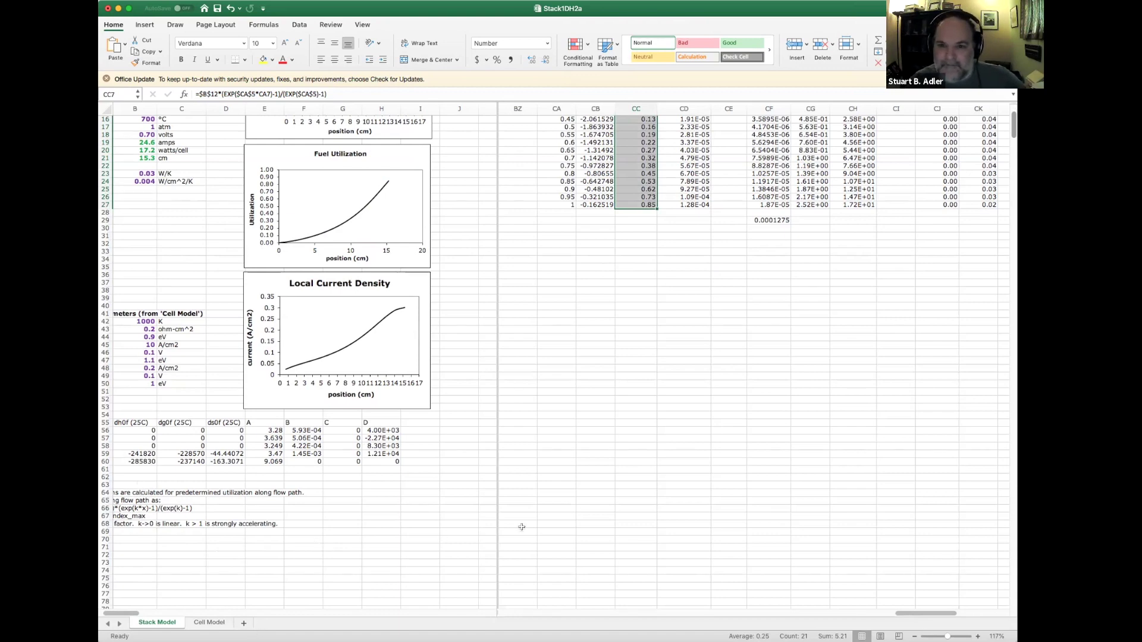
scroll(522, 527, up, 5)
double_click(553, 151)
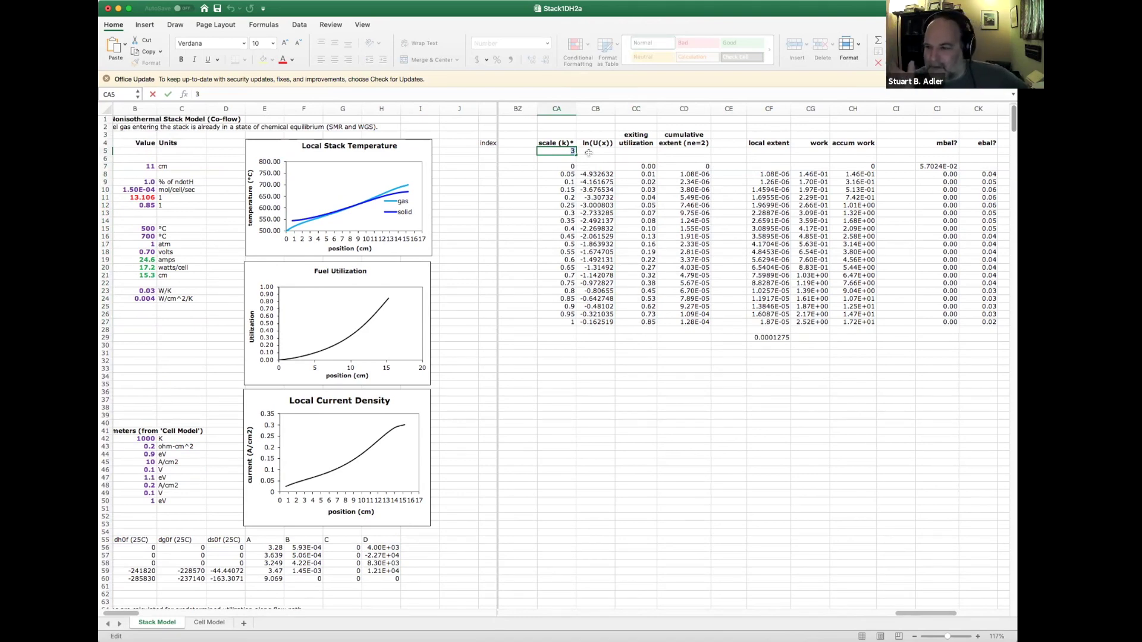
drag(636, 167, 636, 322)
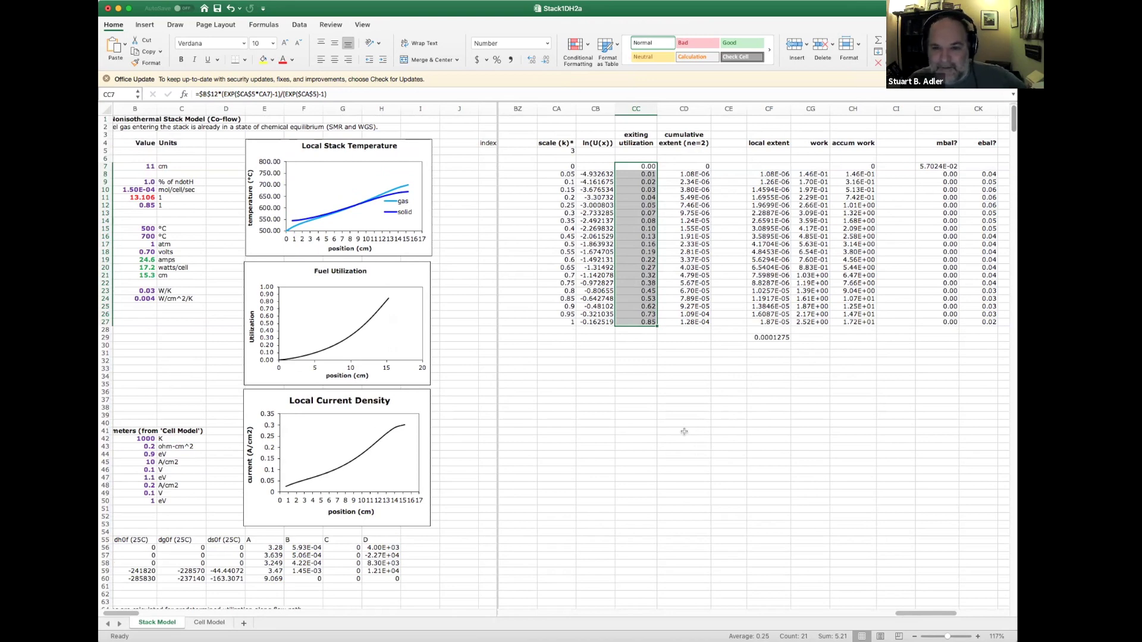
drag(642, 166, 643, 322)
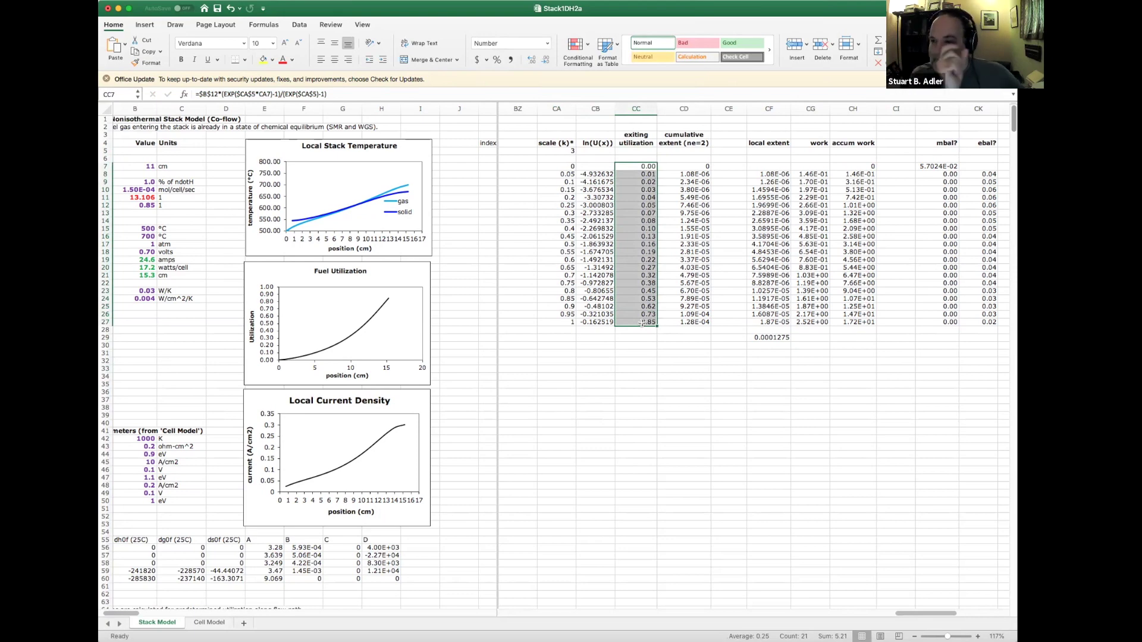
click(663, 440)
click(631, 171)
drag(630, 171, 635, 322)
Step: Examine the cumulative extent column CD7:CD27 from its first to its last entry
click(683, 167)
click(685, 165)
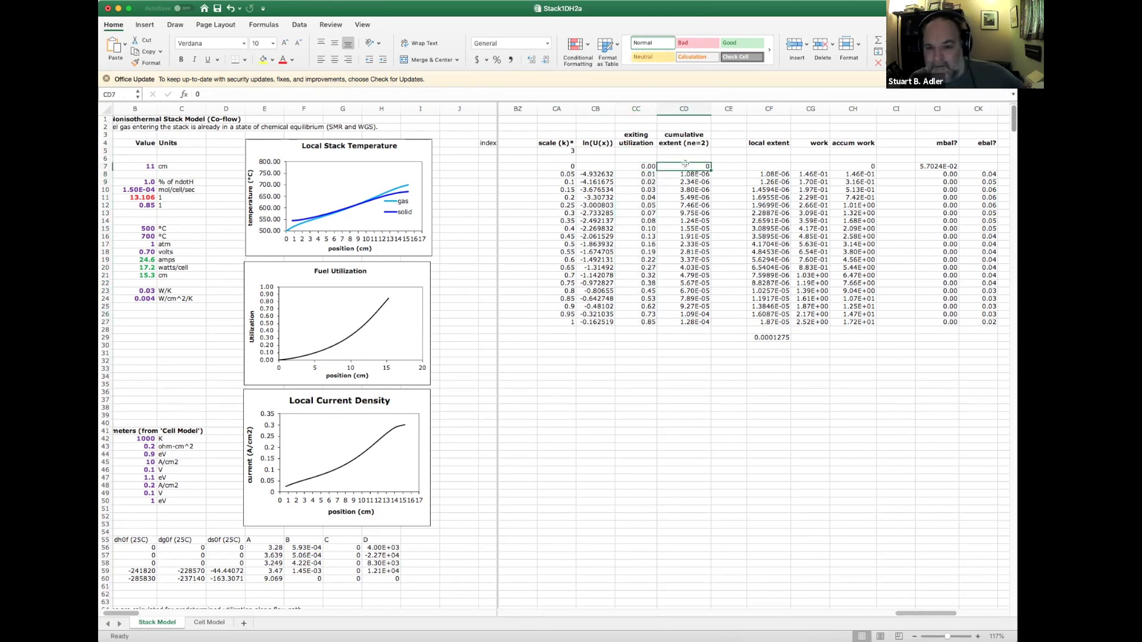
drag(685, 163, 683, 322)
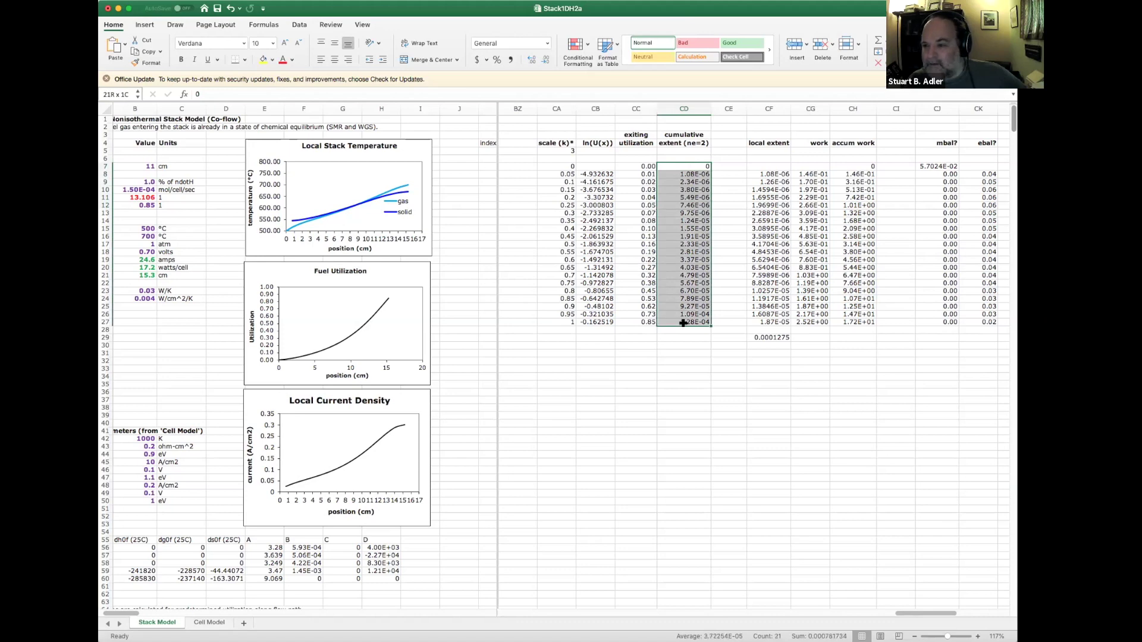
click(684, 376)
click(684, 166)
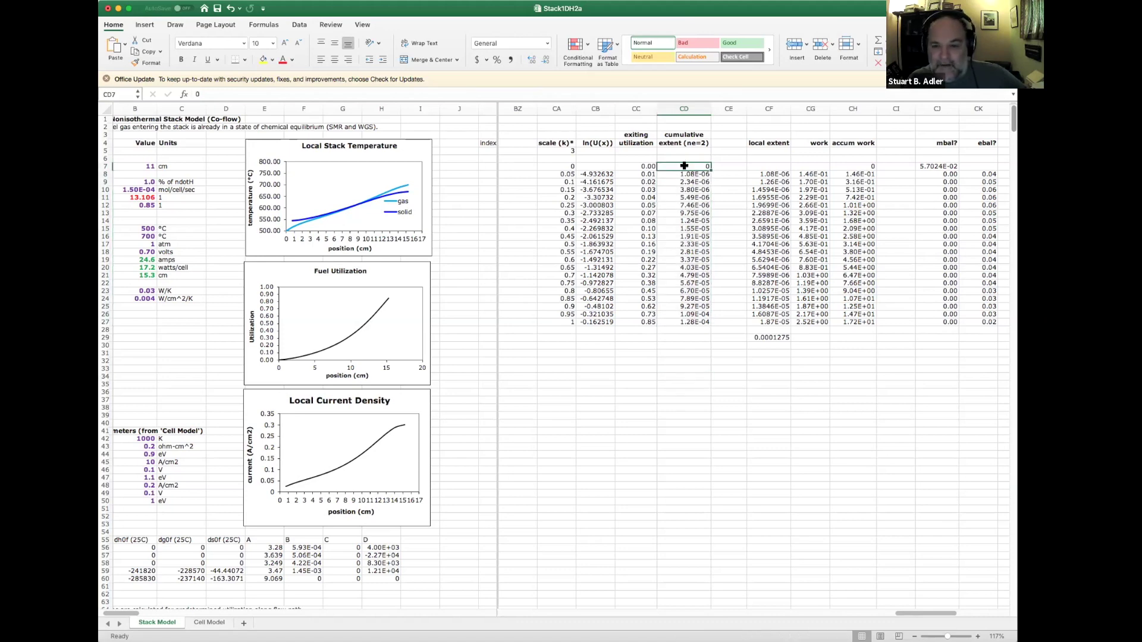
click(693, 212)
drag(684, 166, 688, 300)
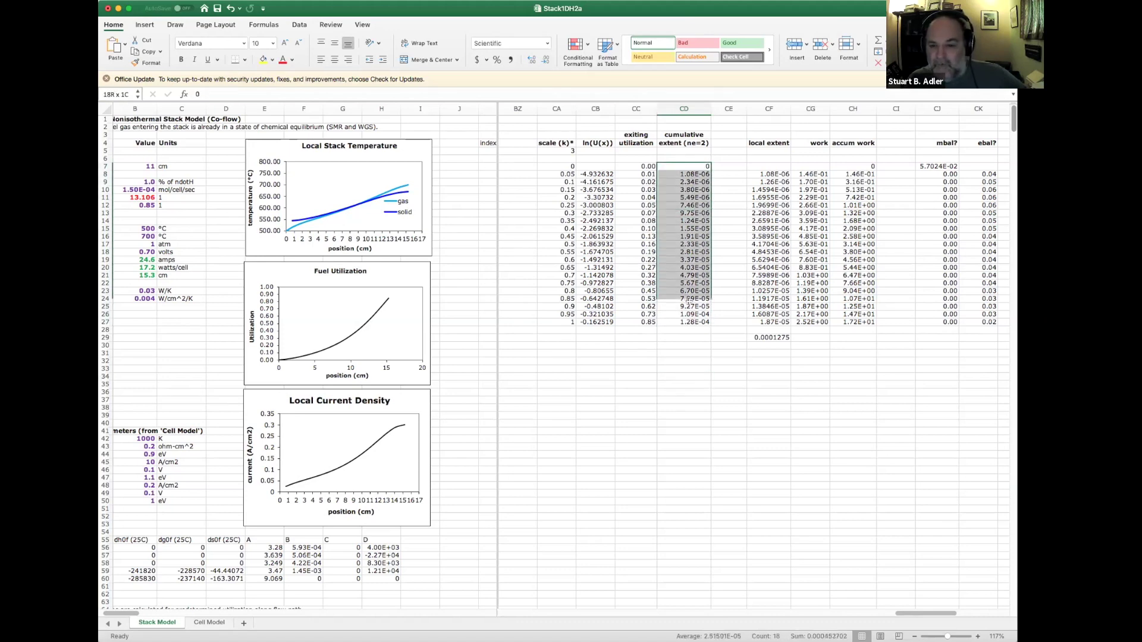
scroll(690, 315, right, 3)
click(568, 400)
drag(570, 167, 577, 322)
Step: Examine the local extent column CF8:CF27 and the difference formula in its first cell
click(657, 174)
key(super+shift+Down)
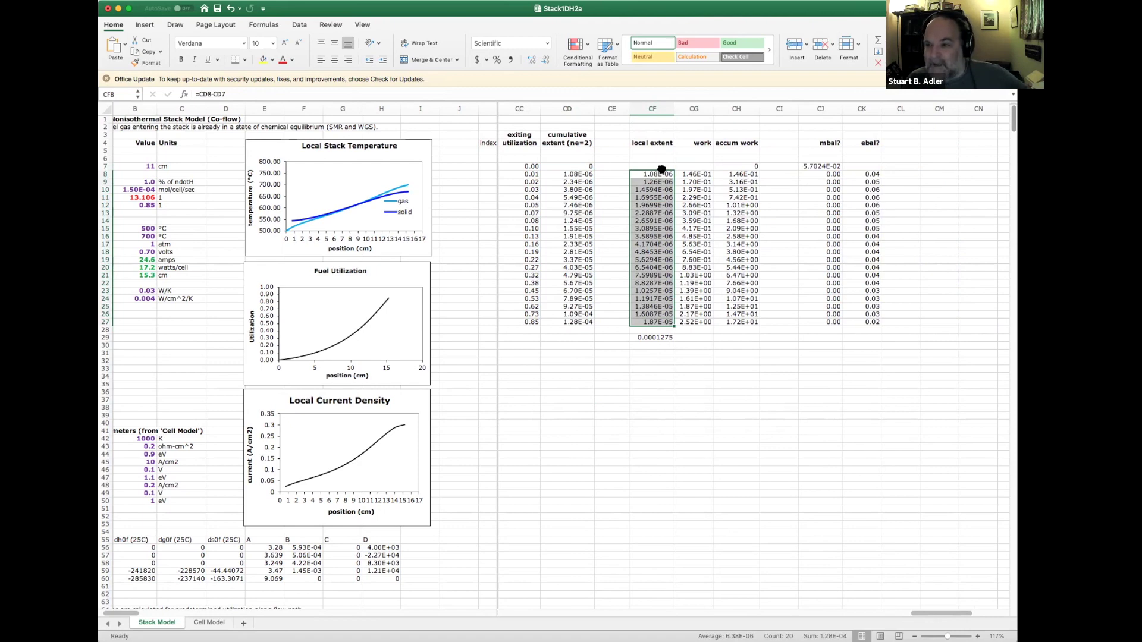
click(665, 174)
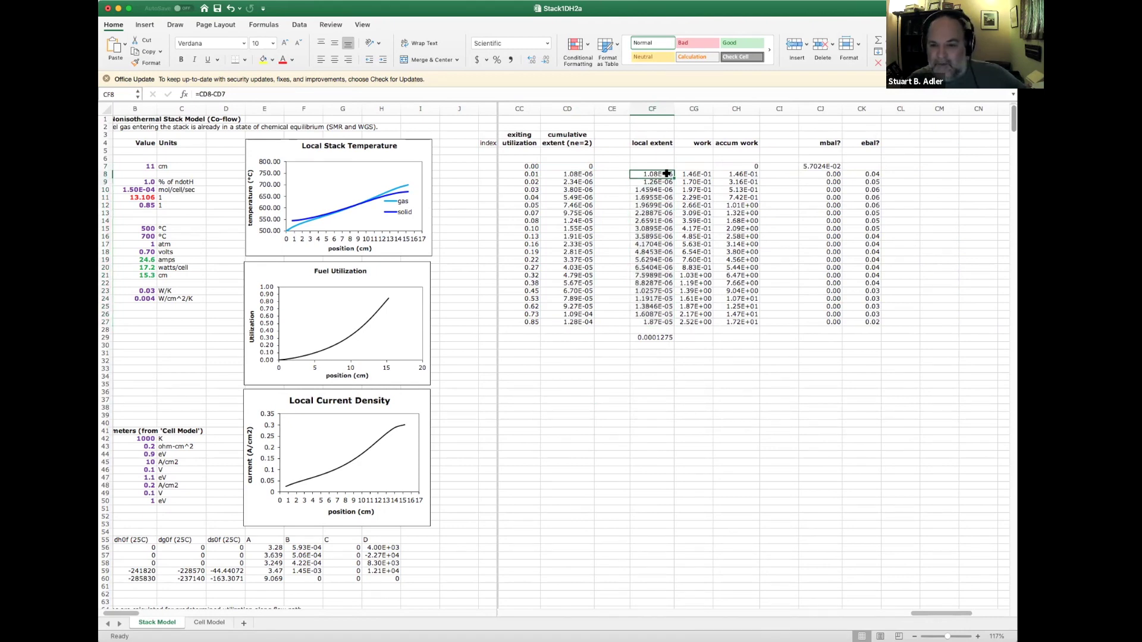
Step: Examine the work column CG8:CG27 and the accumulated work column CH7:CH27, including the formula in CH27
drag(695, 174, 695, 320)
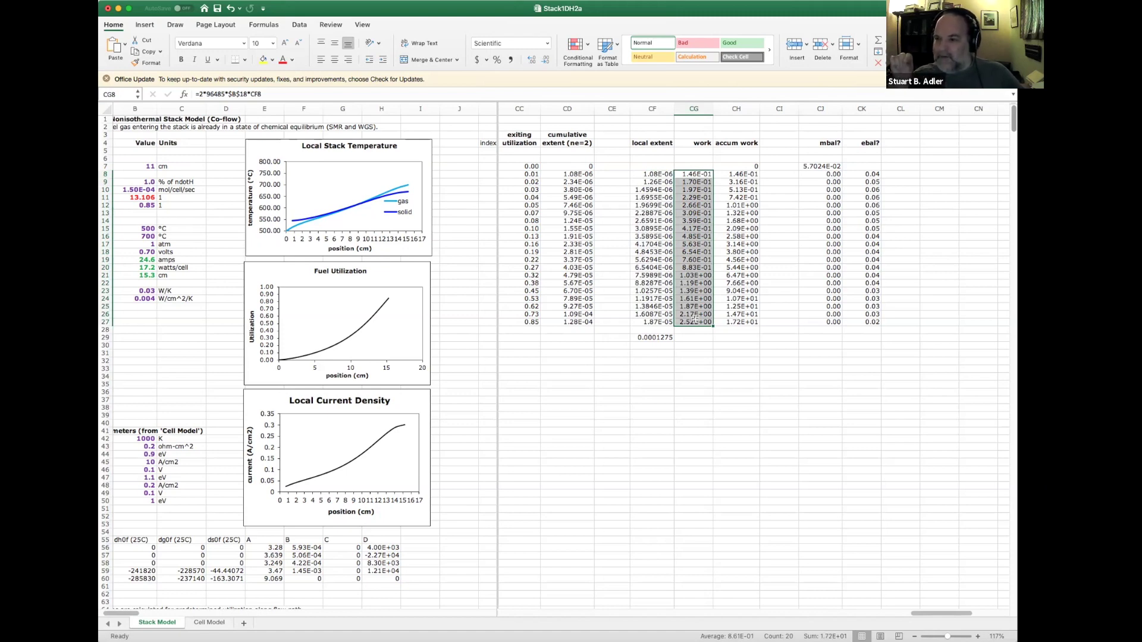
drag(736, 173, 736, 321)
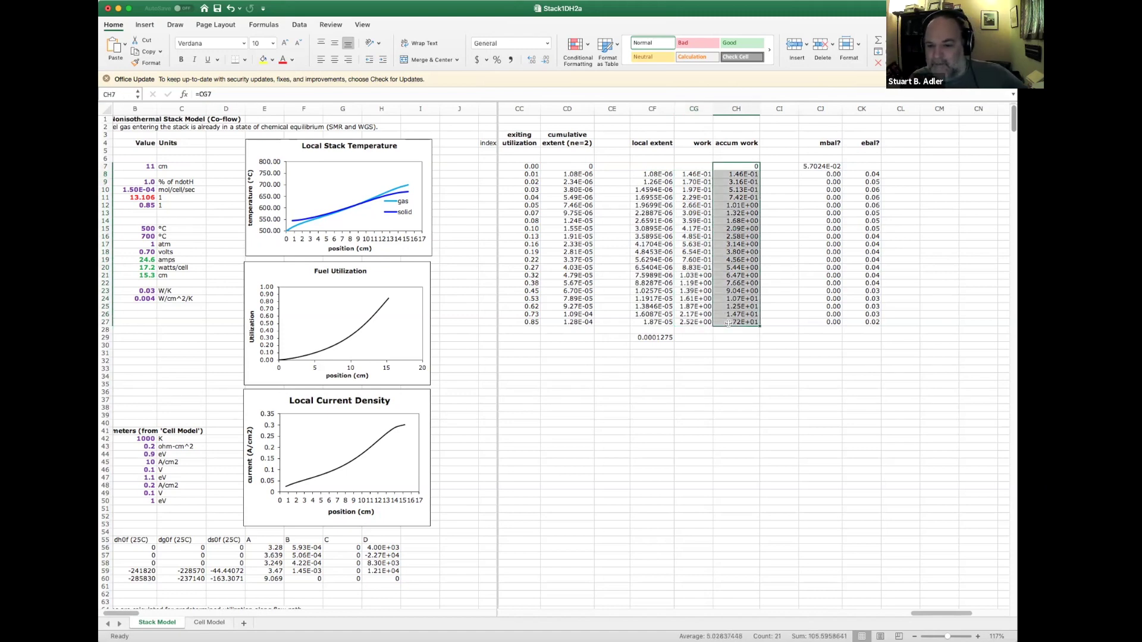
click(736, 322)
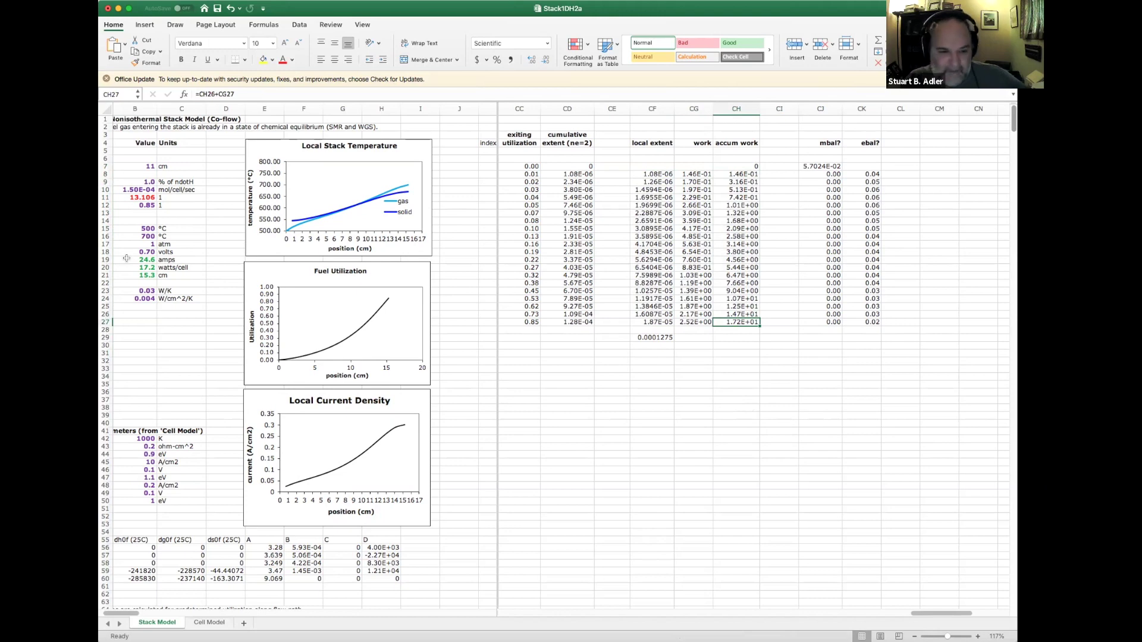
key(Down)
key(Down)
Step: Examine the T (gas) column: the inlet and outlet links in U7 and U27, and the mid-stack values between them
scroll(904, 611, left, 3)
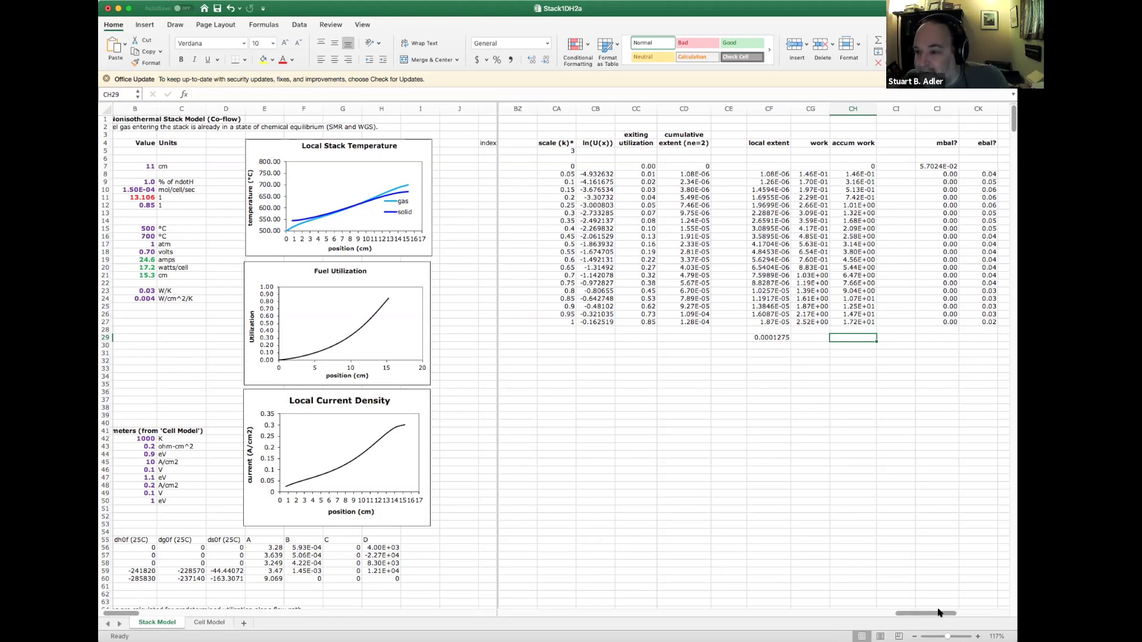
drag(939, 613, 622, 608)
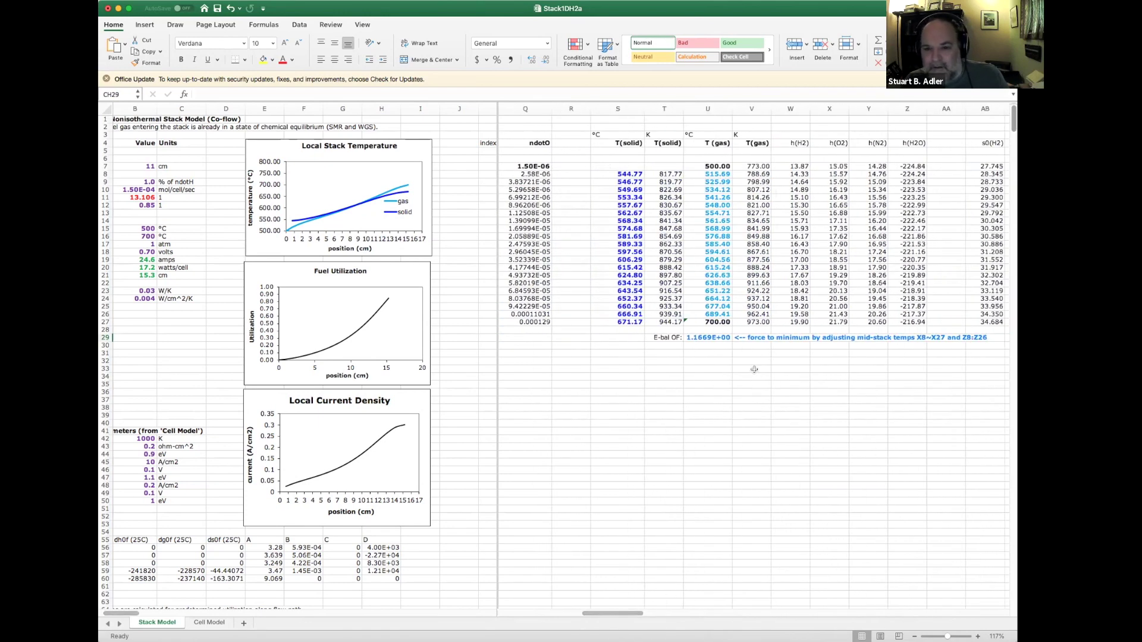
click(704, 168)
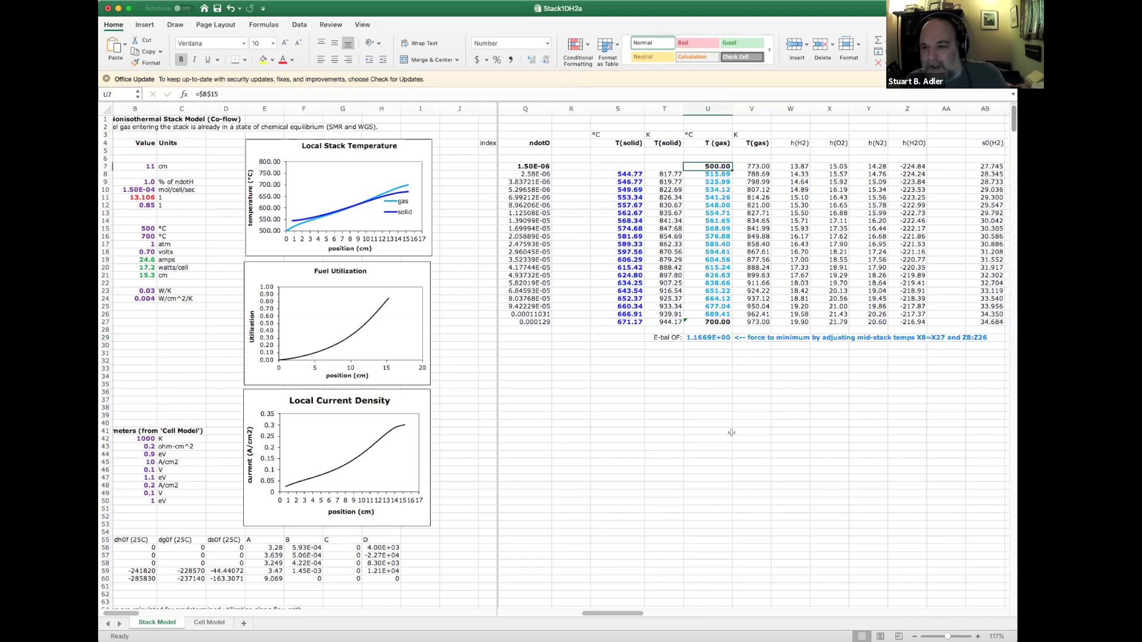
click(719, 322)
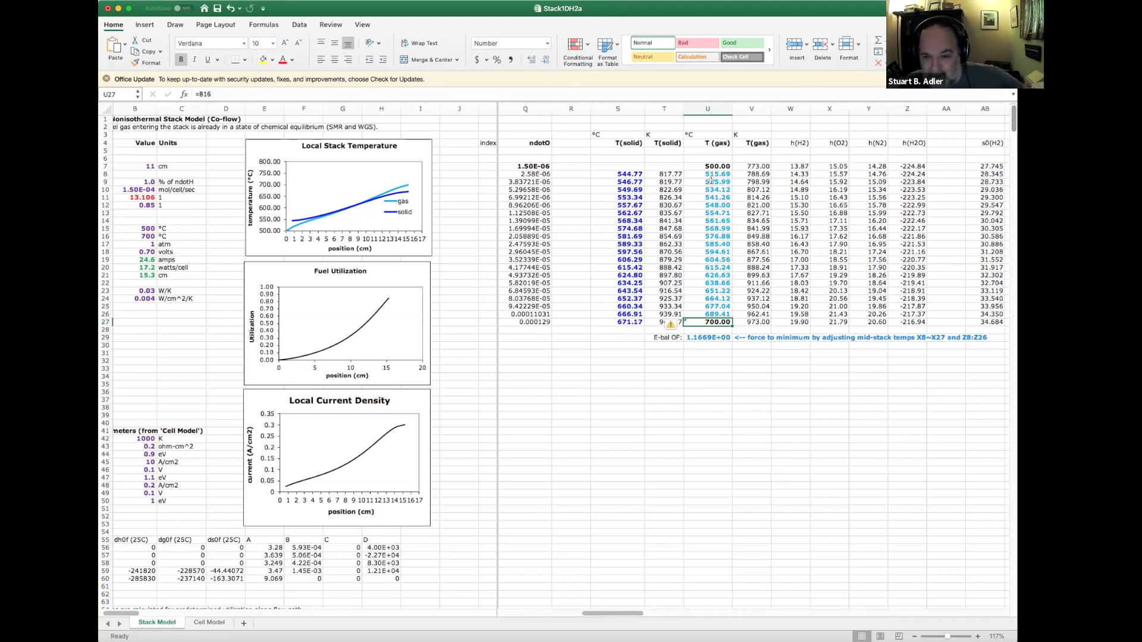
drag(706, 174, 703, 321)
click(629, 174)
click(711, 174)
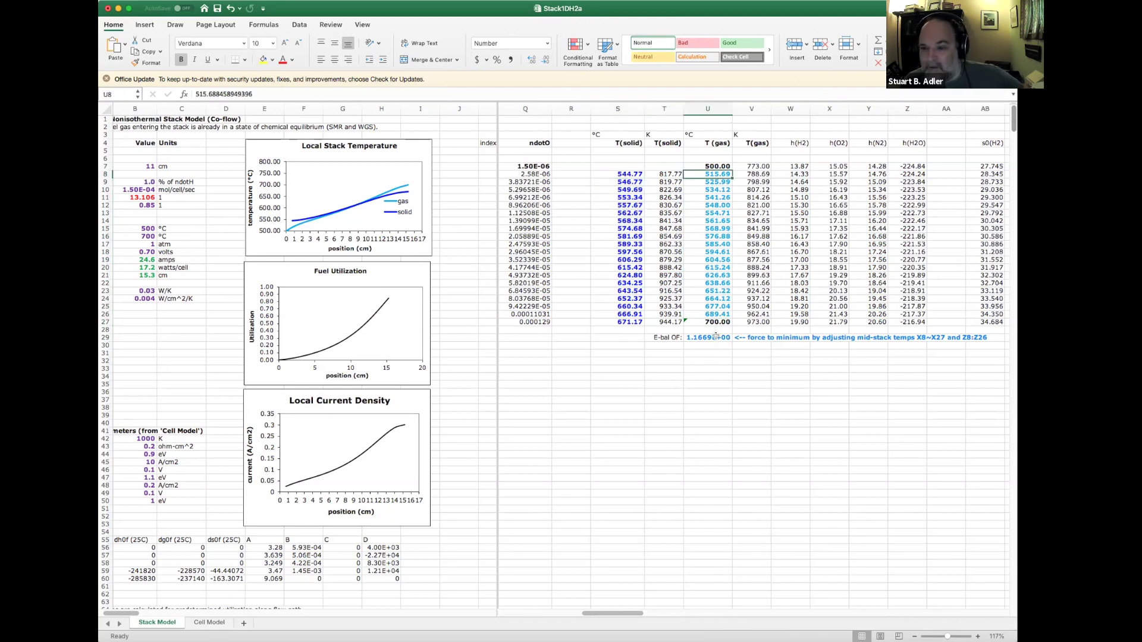
drag(717, 180, 712, 310)
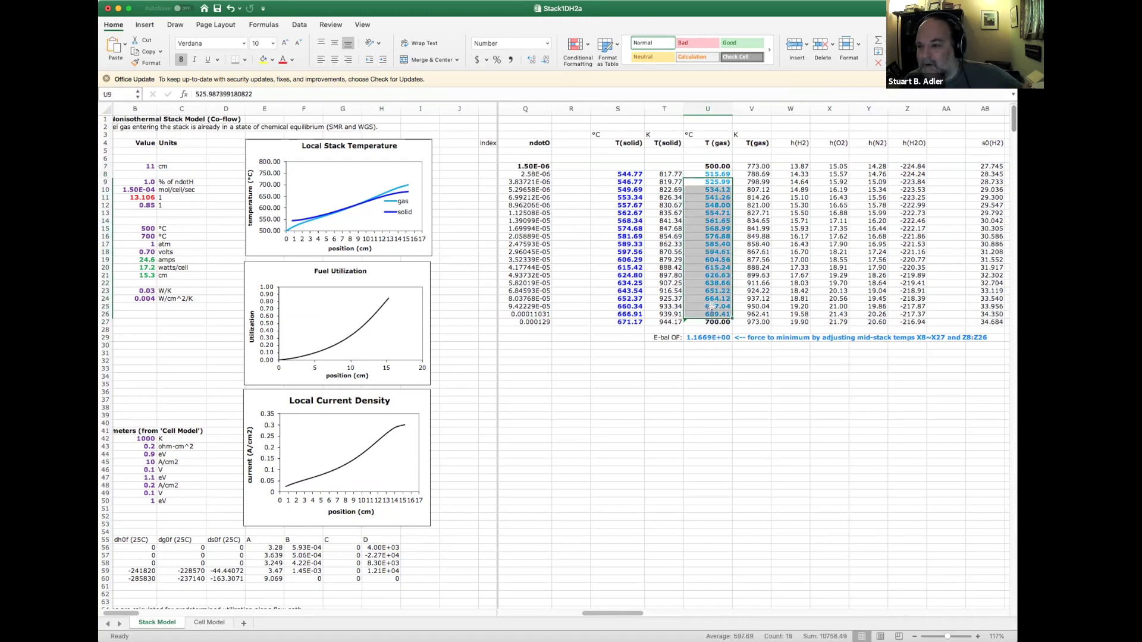
click(752, 392)
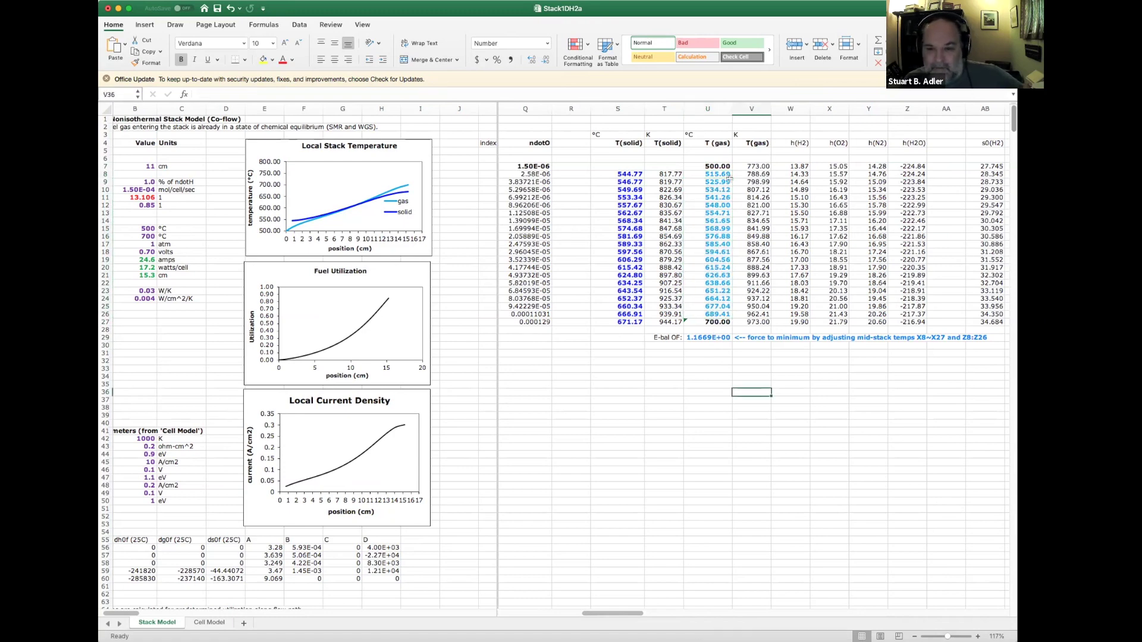
Step: Try filling the gas temperatures in U8:U26 with a series starting at 505 °C and rising in 5 °C steps
click(708, 174)
text(05)
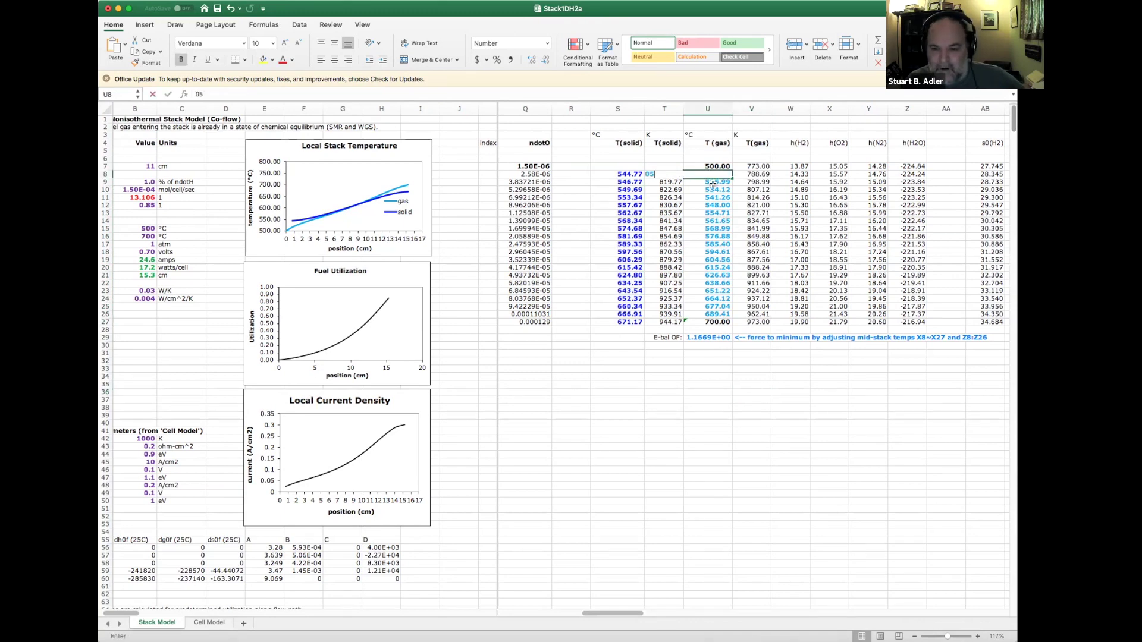
key(Return)
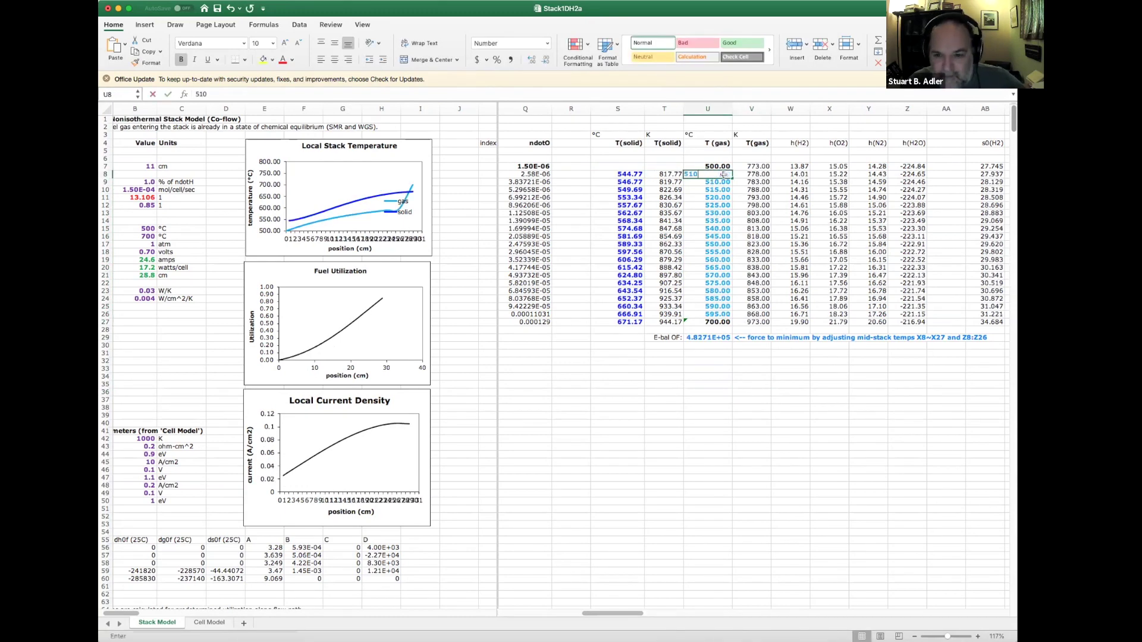
Step: Fill the mid-stack gas temperatures in U8:U26 with a linear series from 510 to 690 °C in 10 °C steps
text(520)
key(Return)
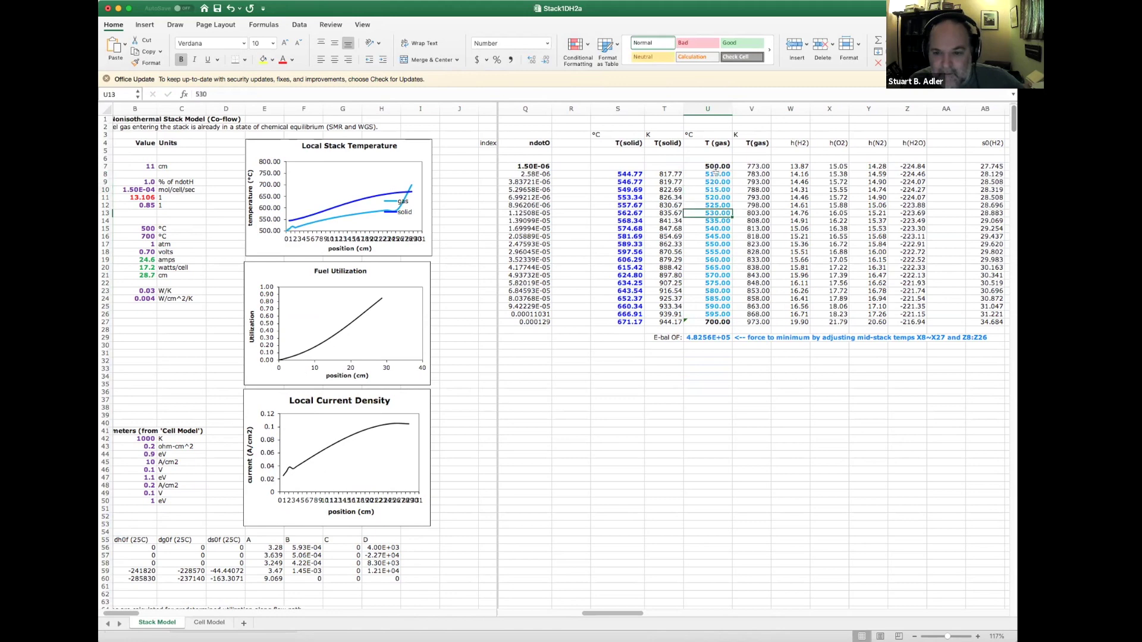
drag(713, 174, 733, 314)
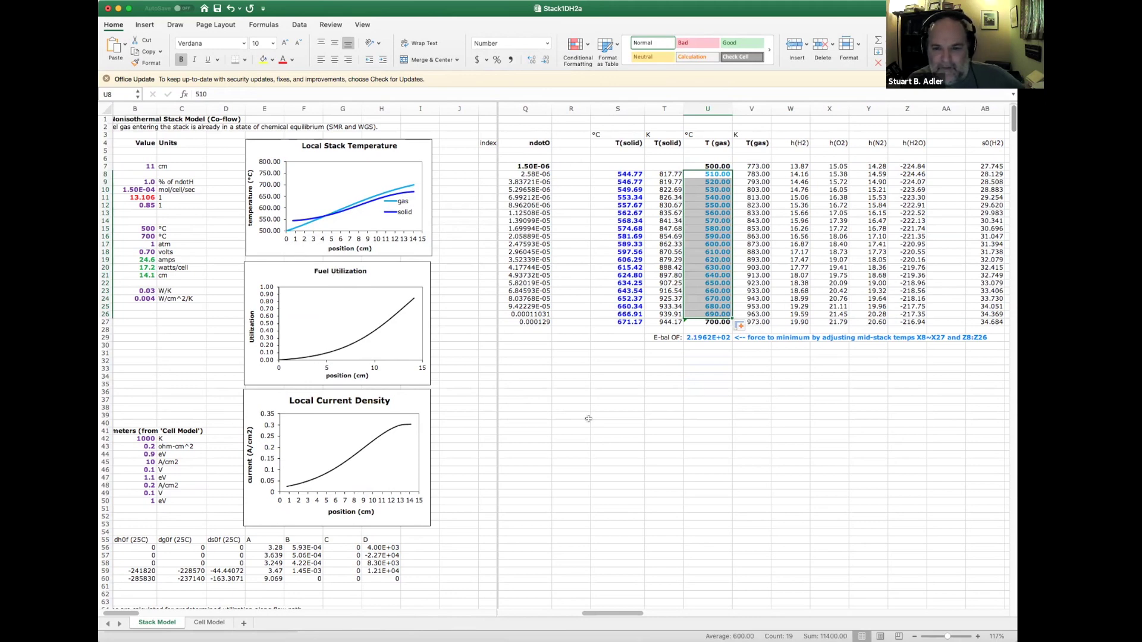
click(751, 524)
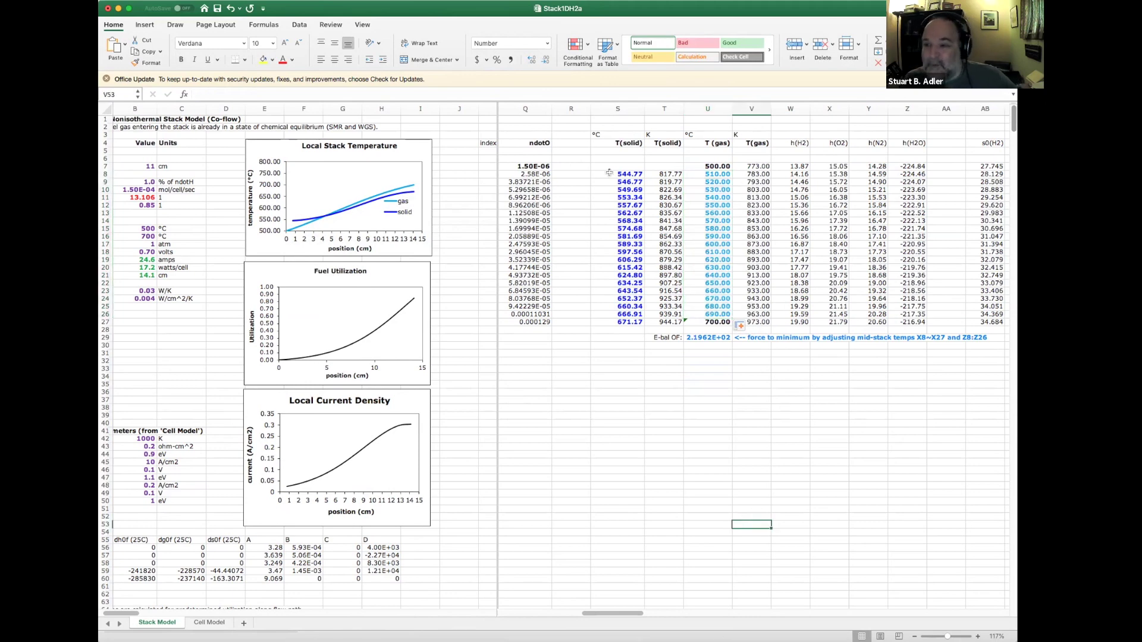
Step: Fill the solid temperatures in S8:S27 with a linear series from 550 to 645 °C in 5 °C steps
click(609, 172)
text(550)
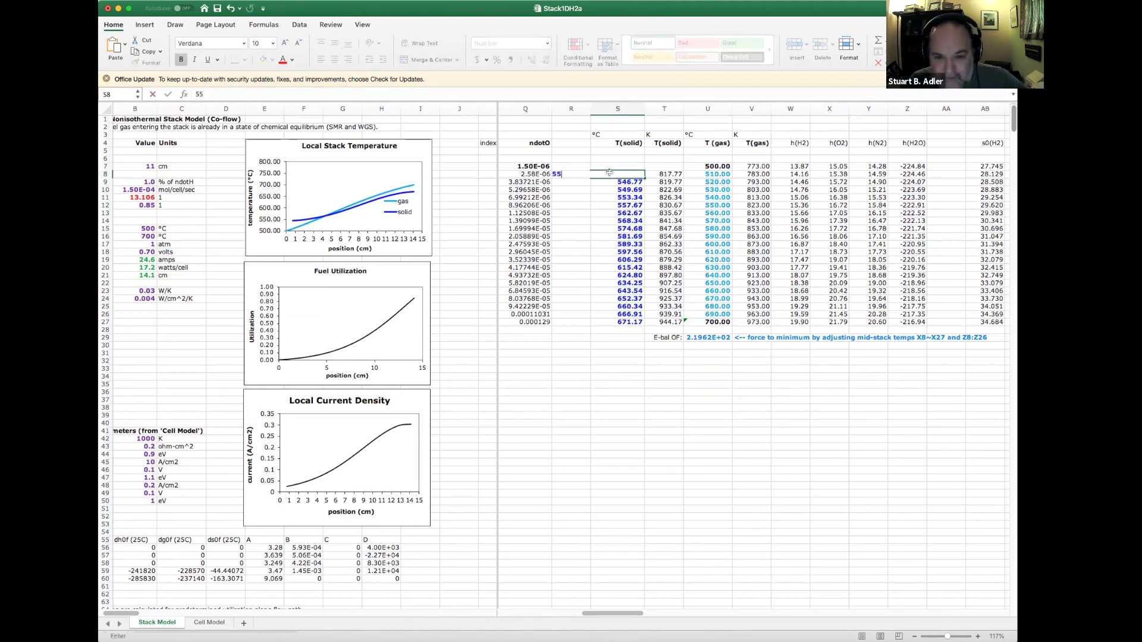
key(Return)
text(555)
key(Return)
drag(609, 173, 640, 324)
click(708, 486)
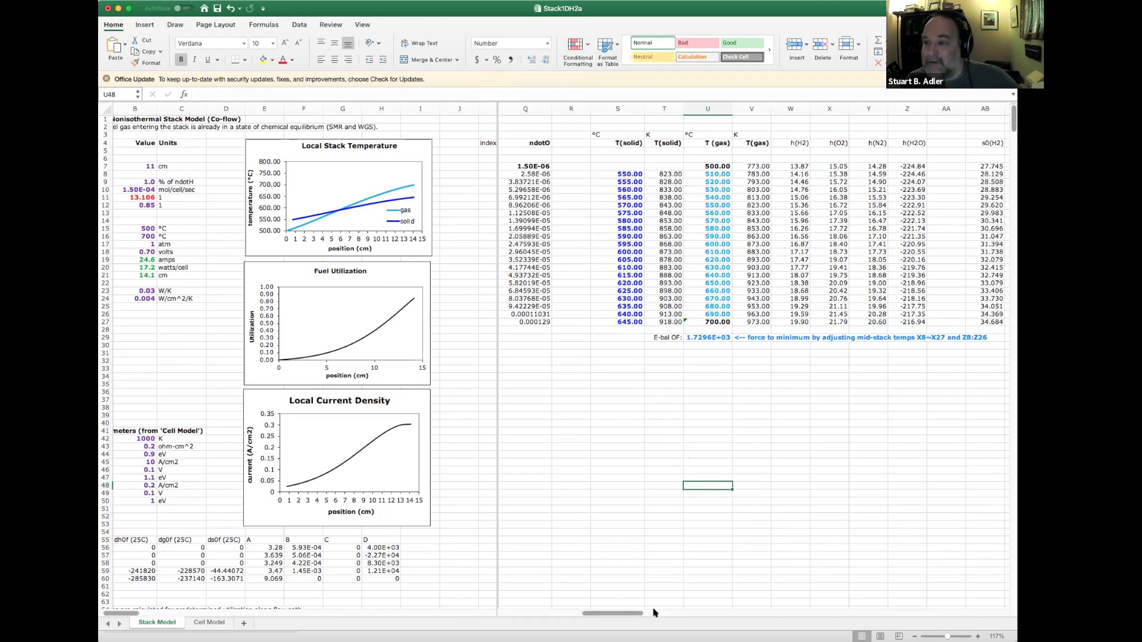
Step: Examine the h(H2) enthalpy formula in W12 and the cells it references
drag(640, 616, 660, 611)
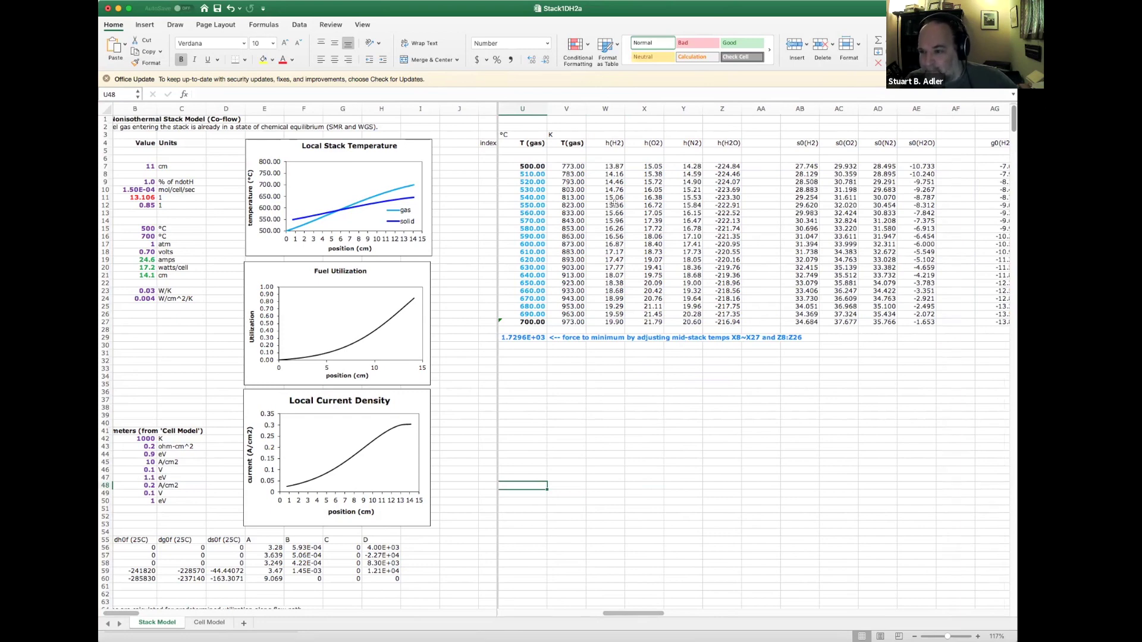
double_click(613, 203)
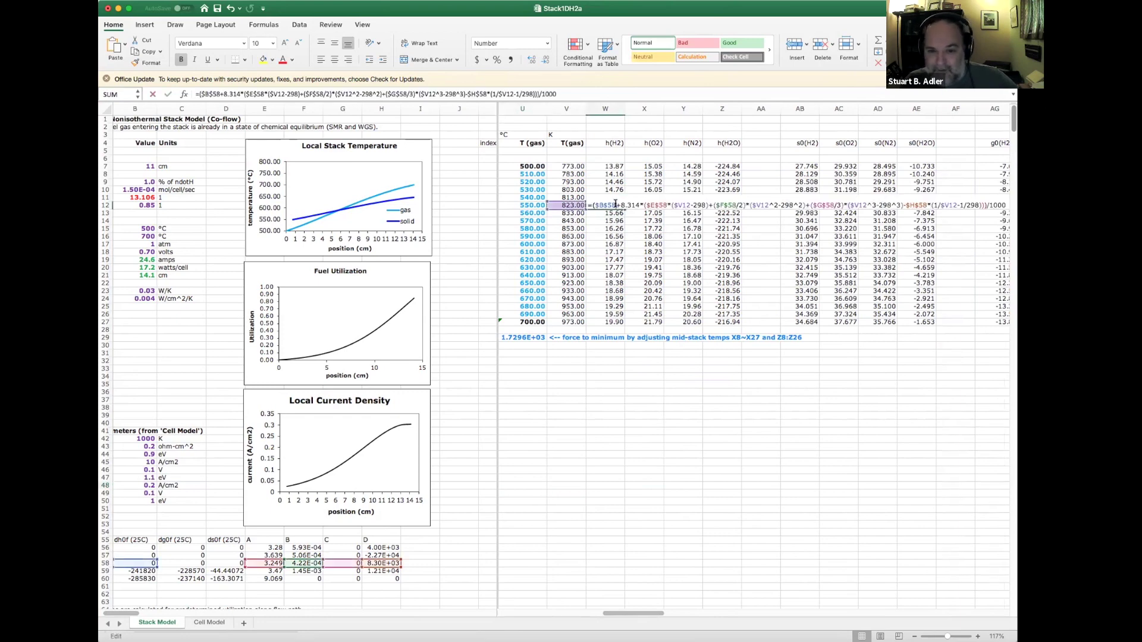
key(Return)
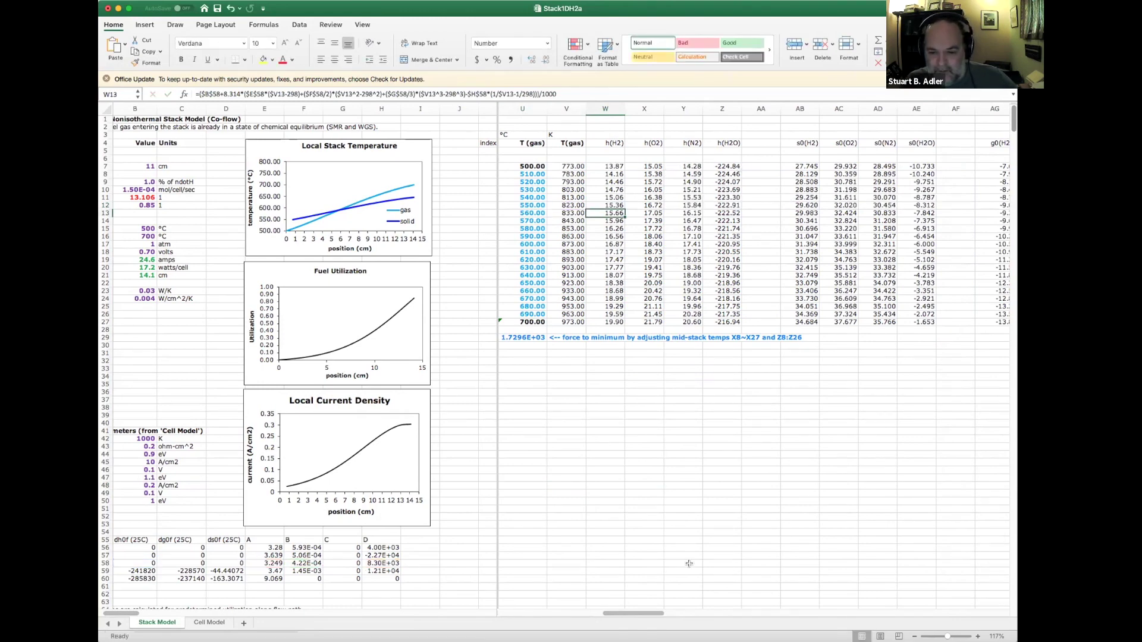
Step: Examine the species Gibbs energies in AG14:AJ14 and the hydrogen oxidation Gibbs energy formula in AL9
drag(660, 615, 689, 613)
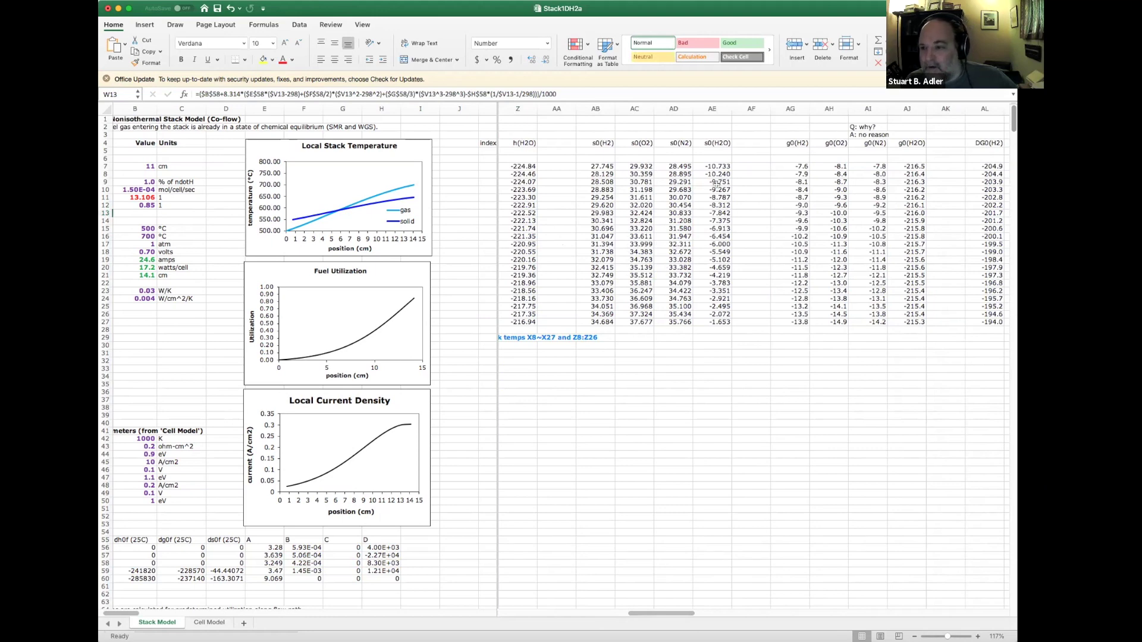
drag(796, 221, 914, 220)
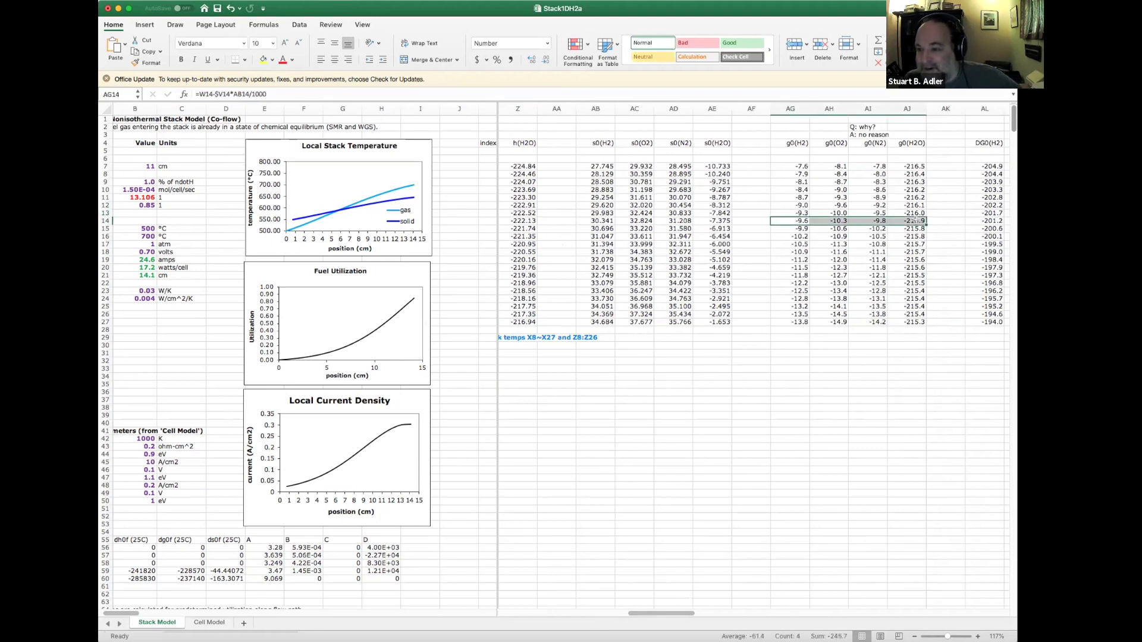
scroll(914, 220, right, 5)
double_click(557, 181)
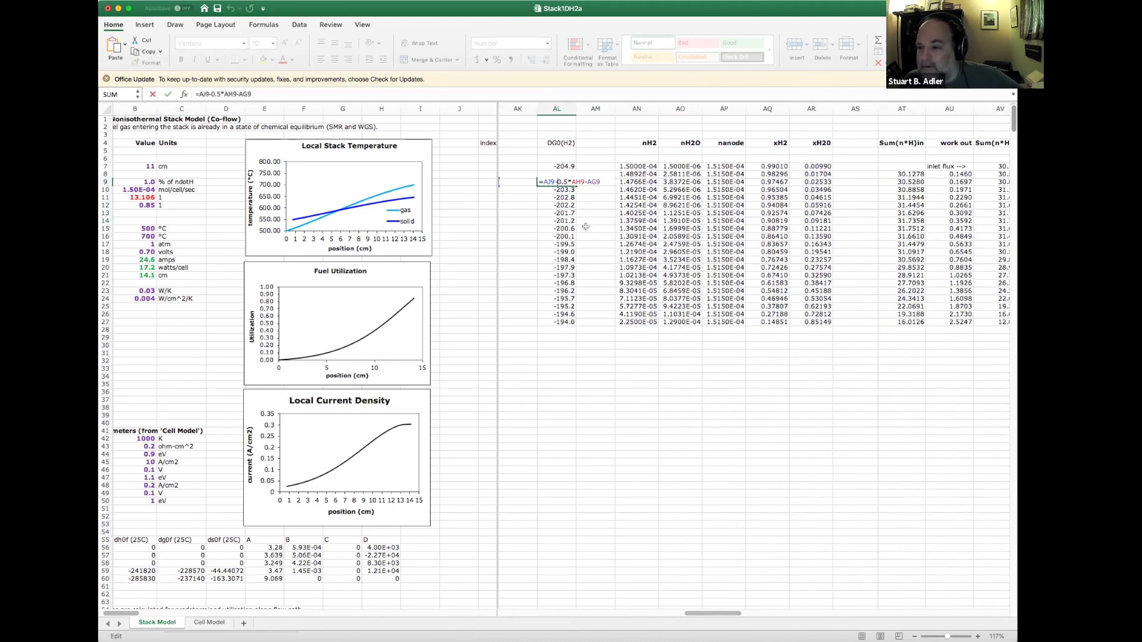
key(Return)
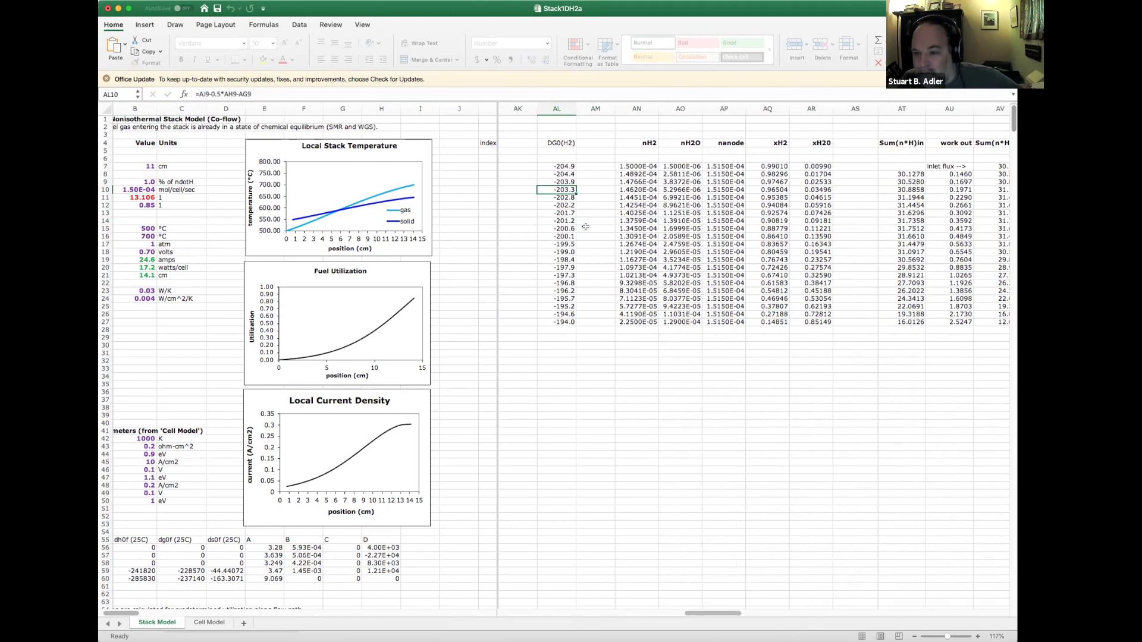
key(Up)
scroll(759, 564, right, 2)
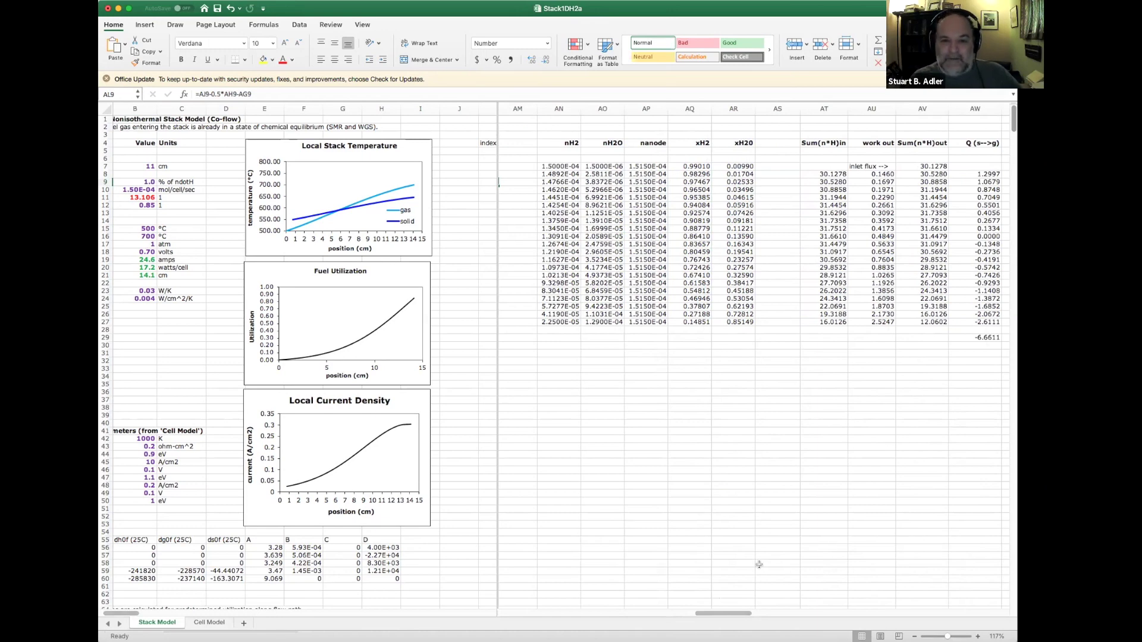
Step: Examine the nH2 molar flow formulas down column AN, from AN7 to AN23
click(559, 167)
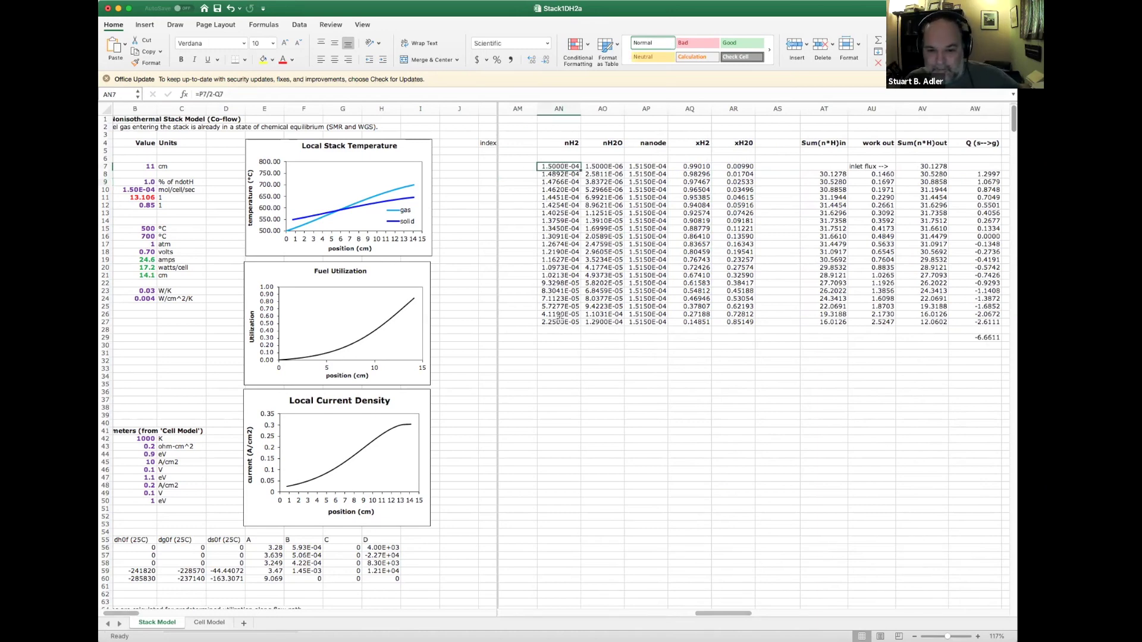
click(556, 174)
click(556, 182)
click(555, 190)
key(Down)
key(Down)
key(Down)
key(Down)
key(Down)
key(Down)
key(Down)
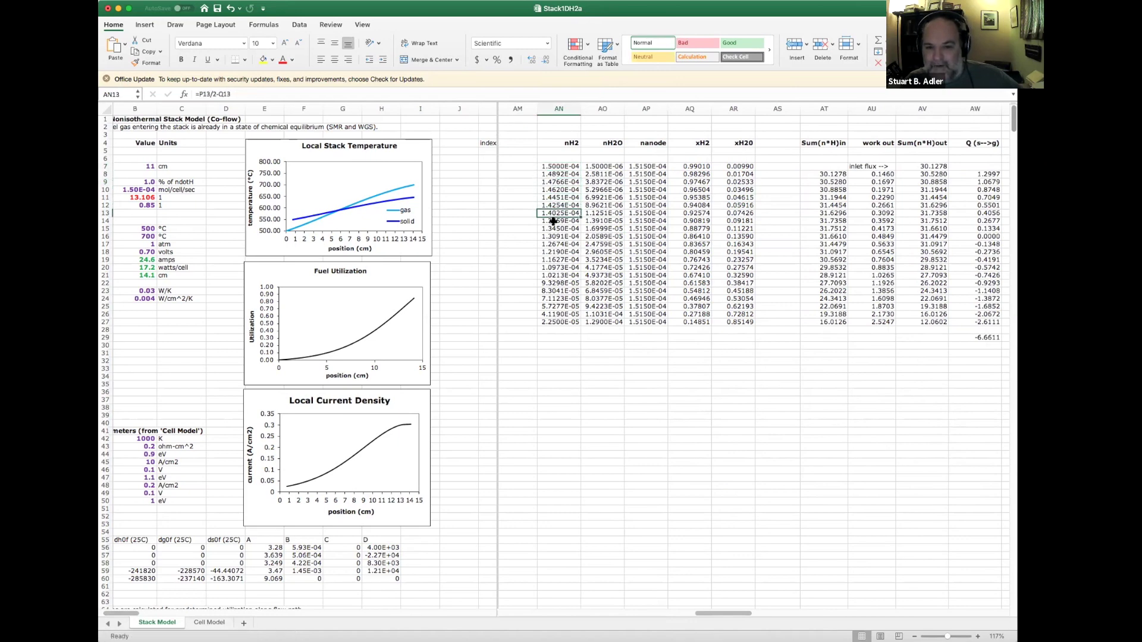
key(Down)
key(Down)
key(Down)
key(Down)
key(Down)
key(Down)
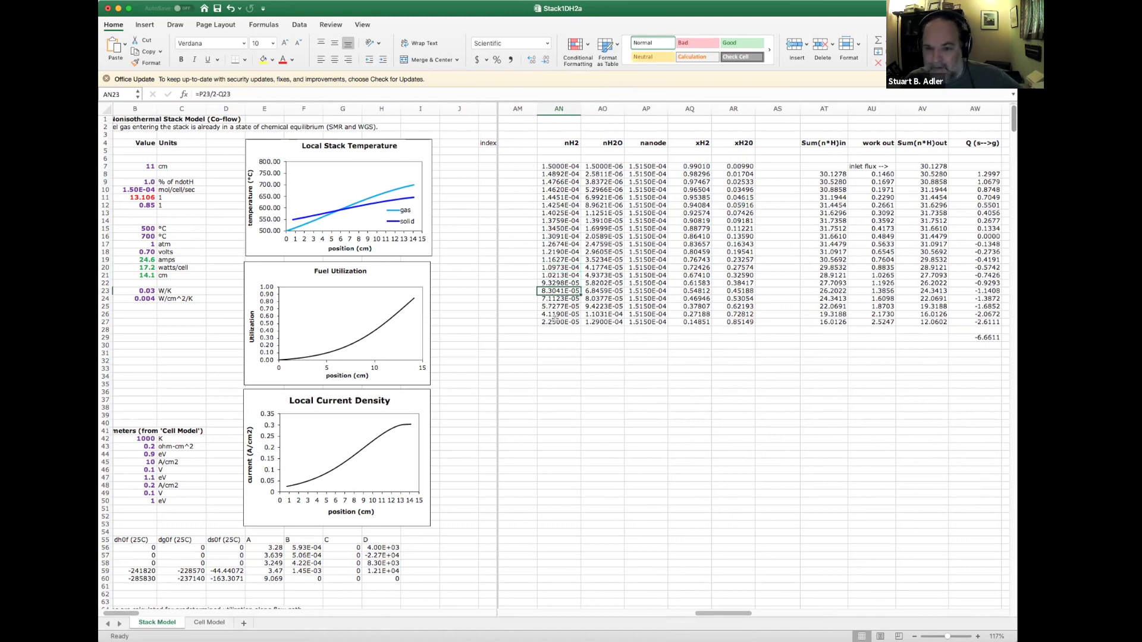
Step: Examine the nH2O molar flow formulas down column AO, from AO8 to AO27
click(602, 173)
key(Down)
key(Down)
key(Down)
key(Down)
key(Down)
key(Down)
key(Down)
key(Down)
key(Down)
key(Down)
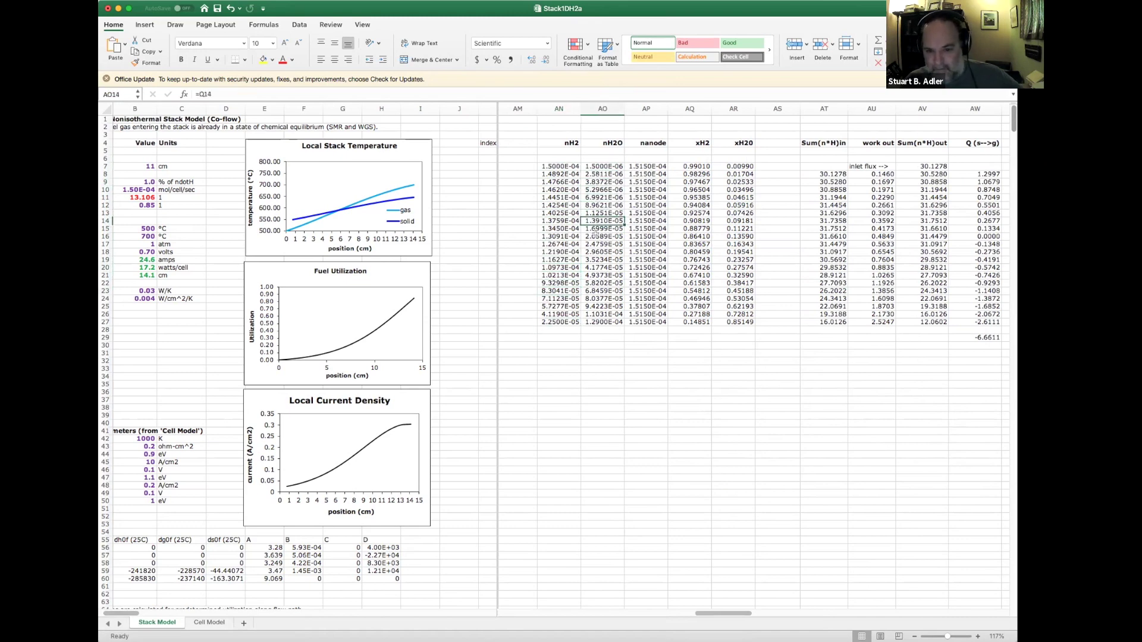
key(Down)
key(Down)
key(Down)
key(Down)
key(Down)
key(Down)
key(Down)
key(Down)
key(Down)
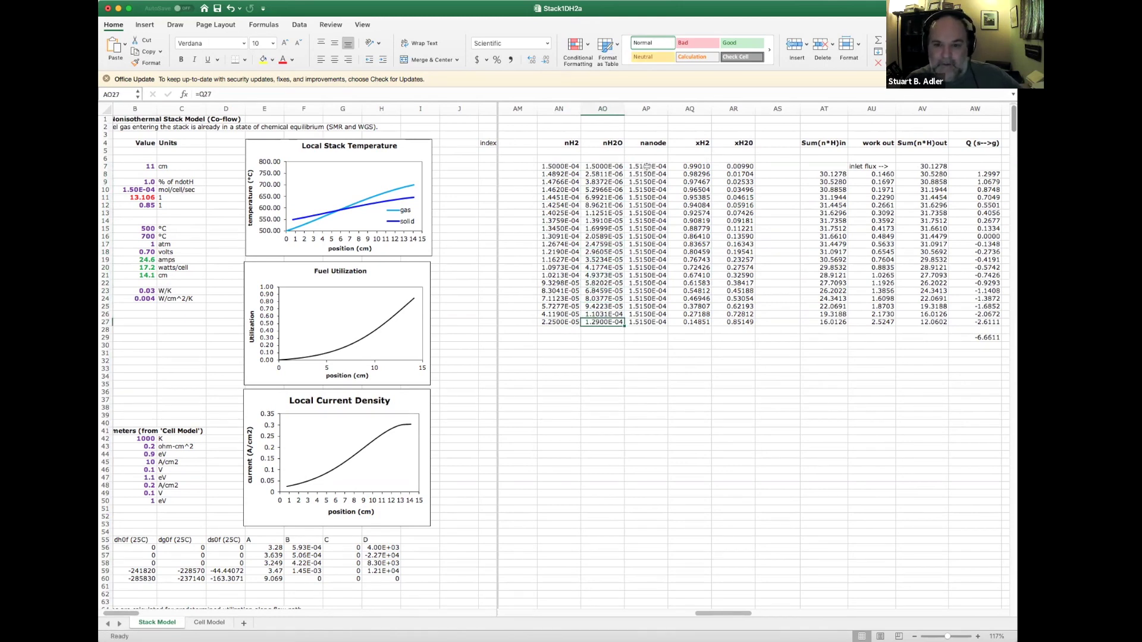
Step: Examine the total anode flow formulas in AP7:AP27 and the xH2 and xH2O mole fractions in AQ7:AR27
click(646, 166)
key(Down)
key(Down)
key(Down)
key(Down)
key(Down)
key(Down)
key(Down)
key(Down)
key(Down)
key(Down)
key(Down)
key(Down)
key(Down)
key(Down)
key(Down)
key(Down)
key(Down)
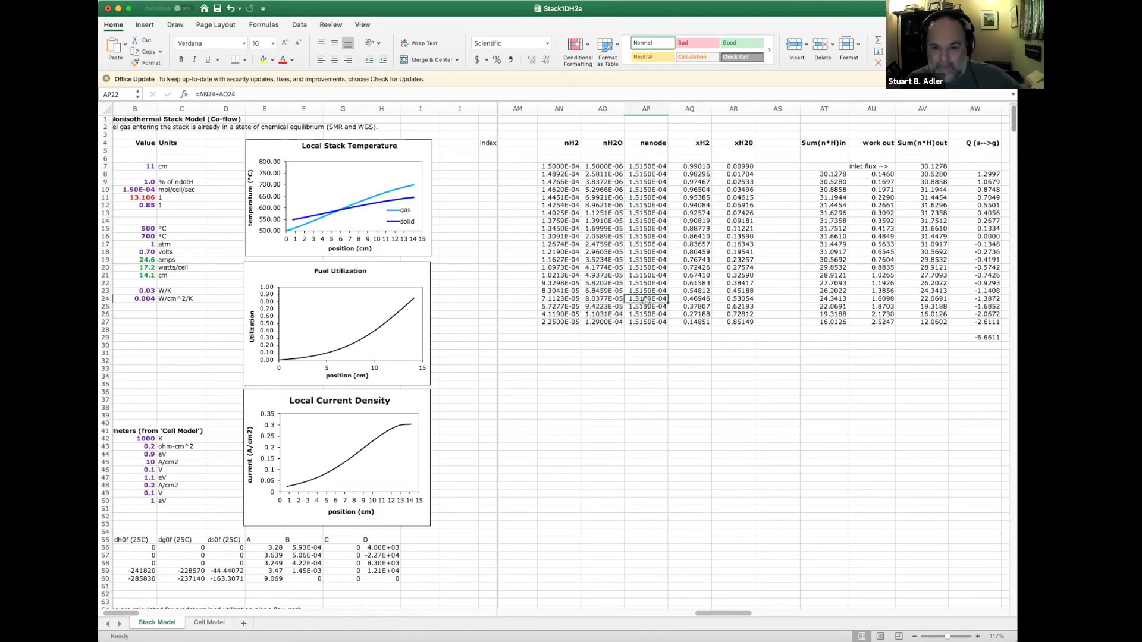
drag(646, 166, 642, 323)
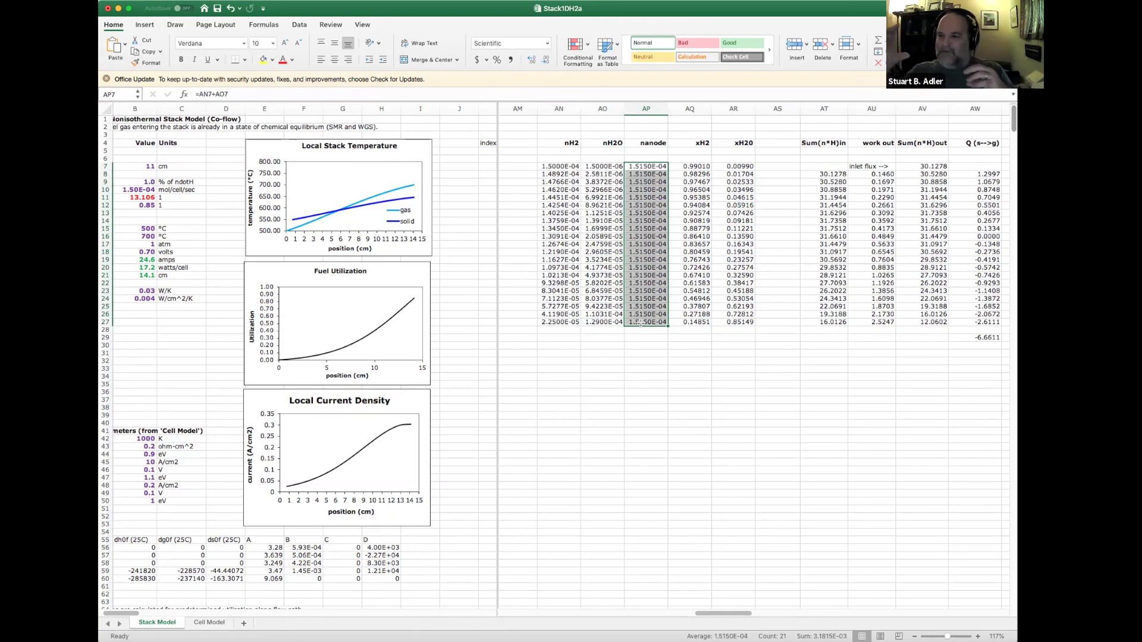
drag(689, 167, 729, 322)
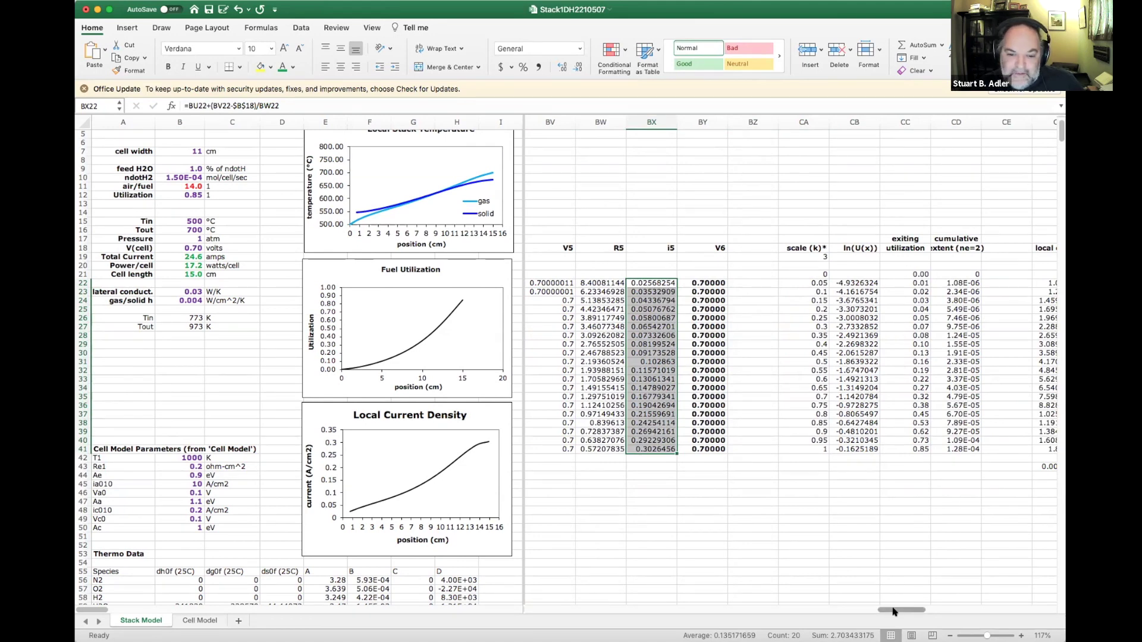
Step: In the Stack1DH2210507 workbook, examine the delta-y formulas in L22:L41 of the differential balances
drag(894, 611, 721, 610)
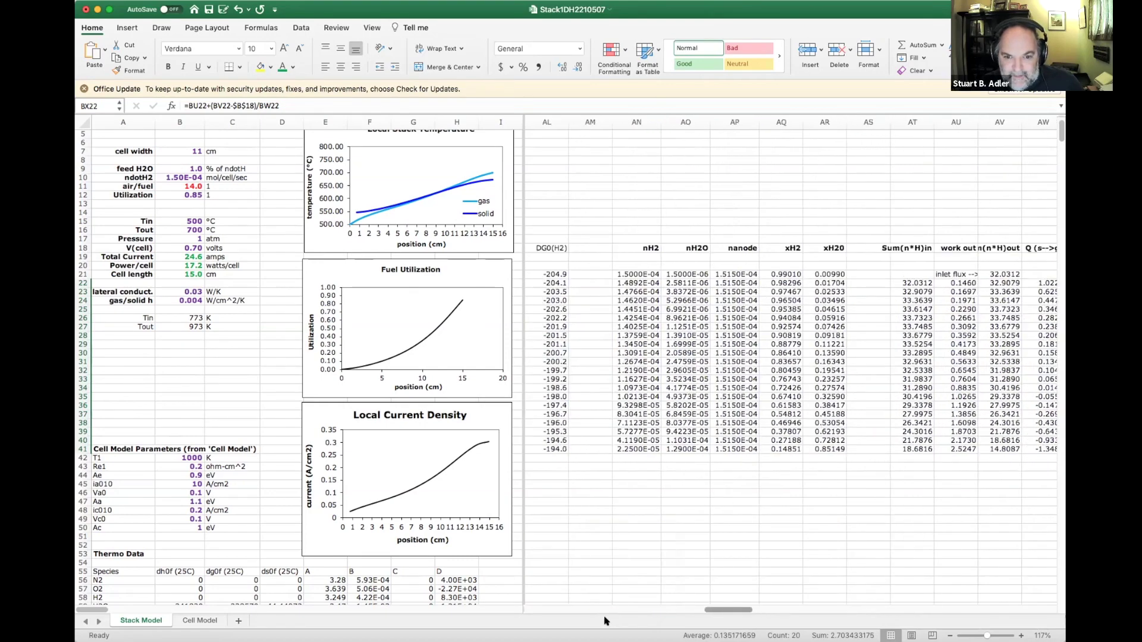
click(866, 589)
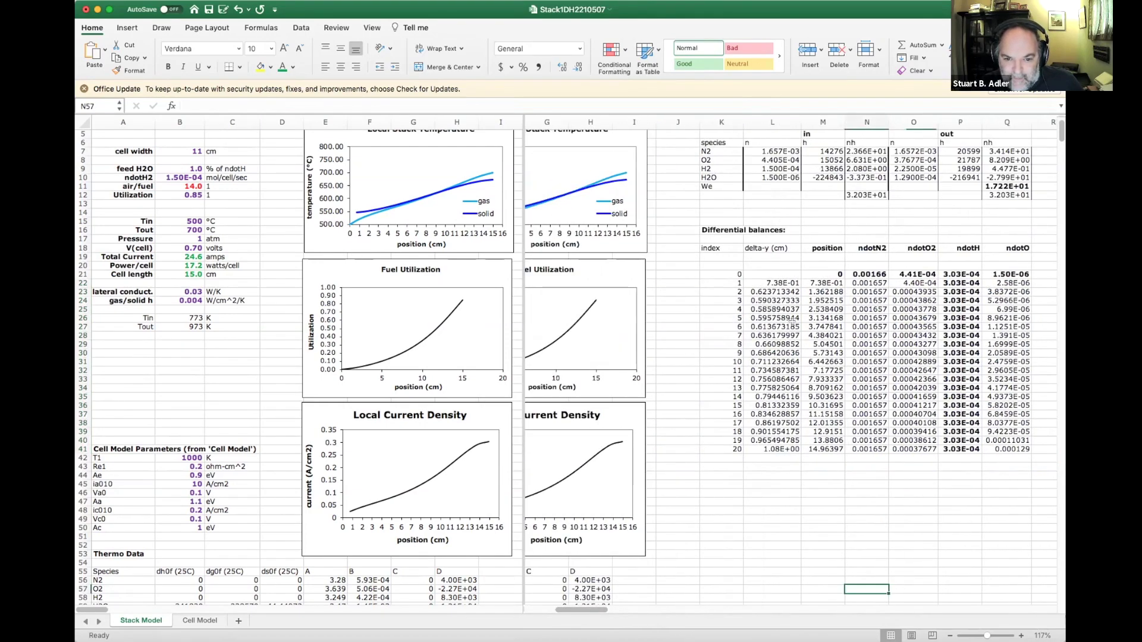
drag(773, 284, 772, 450)
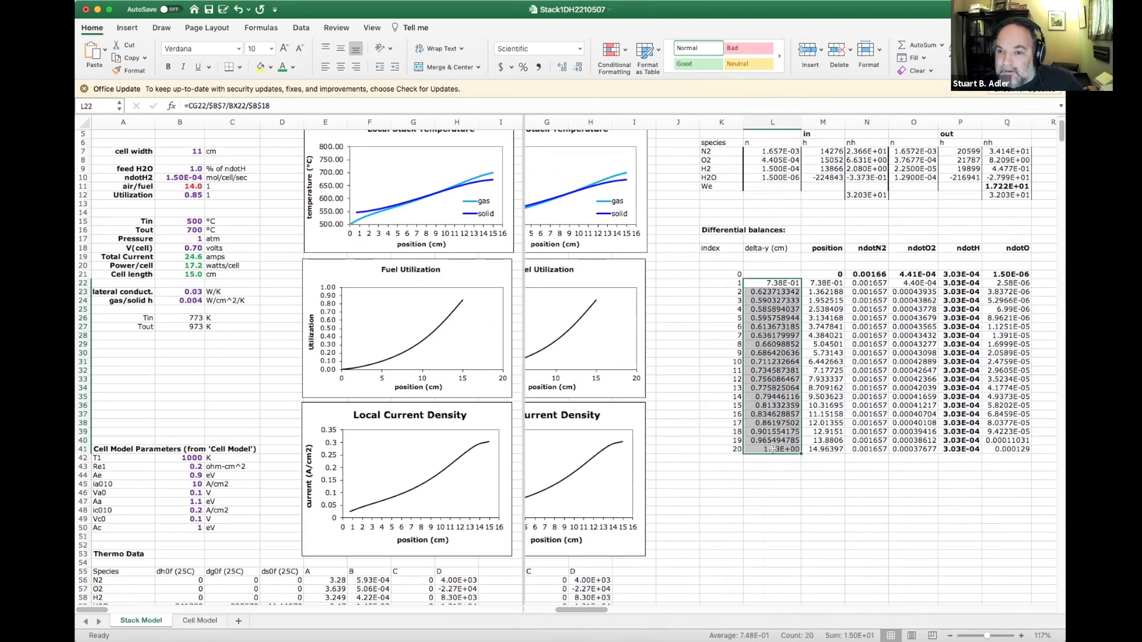
click(801, 499)
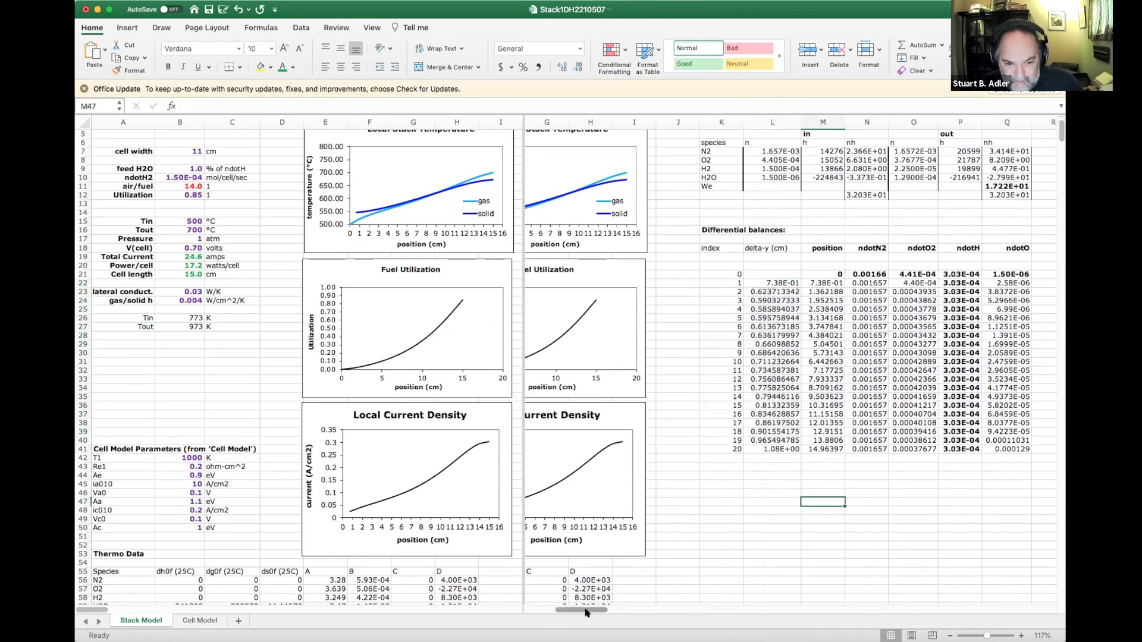
drag(587, 611, 572, 607)
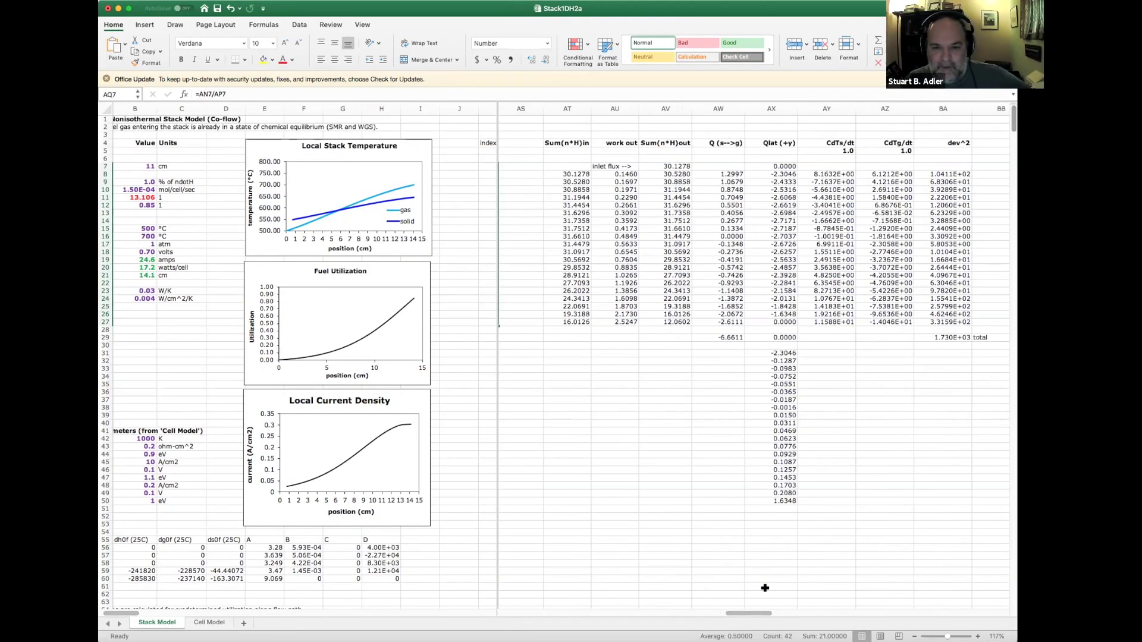
Step: In the Stack1DH2a workbook, examine the Sum(n*H)in formulas in AT8:AT13 and their references to the preceding node's outlet
click(685, 453)
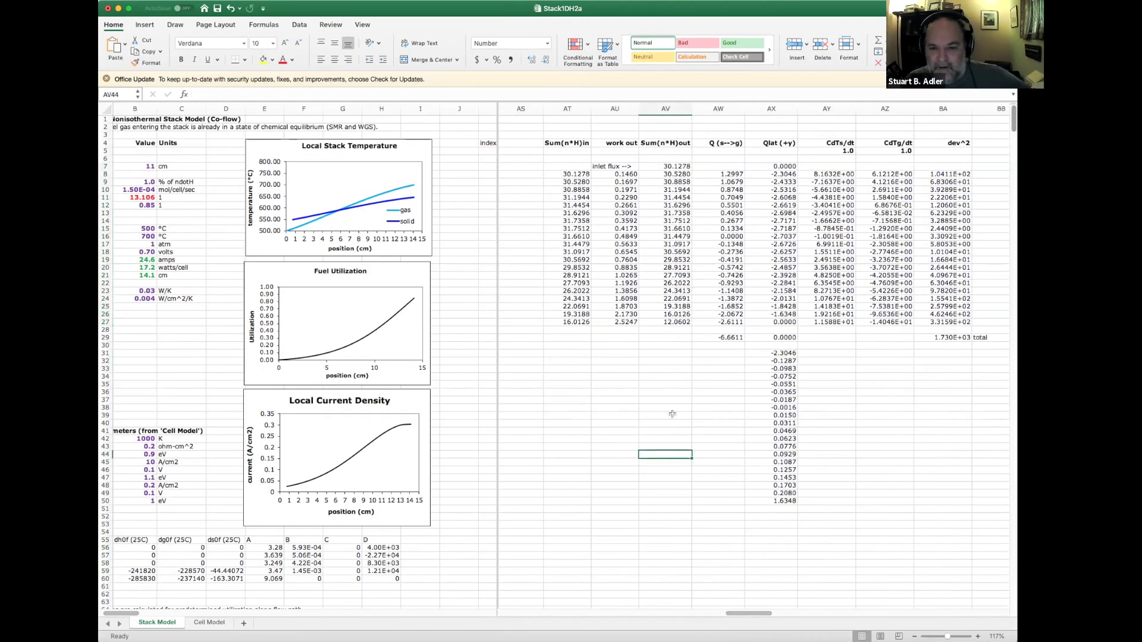
click(565, 173)
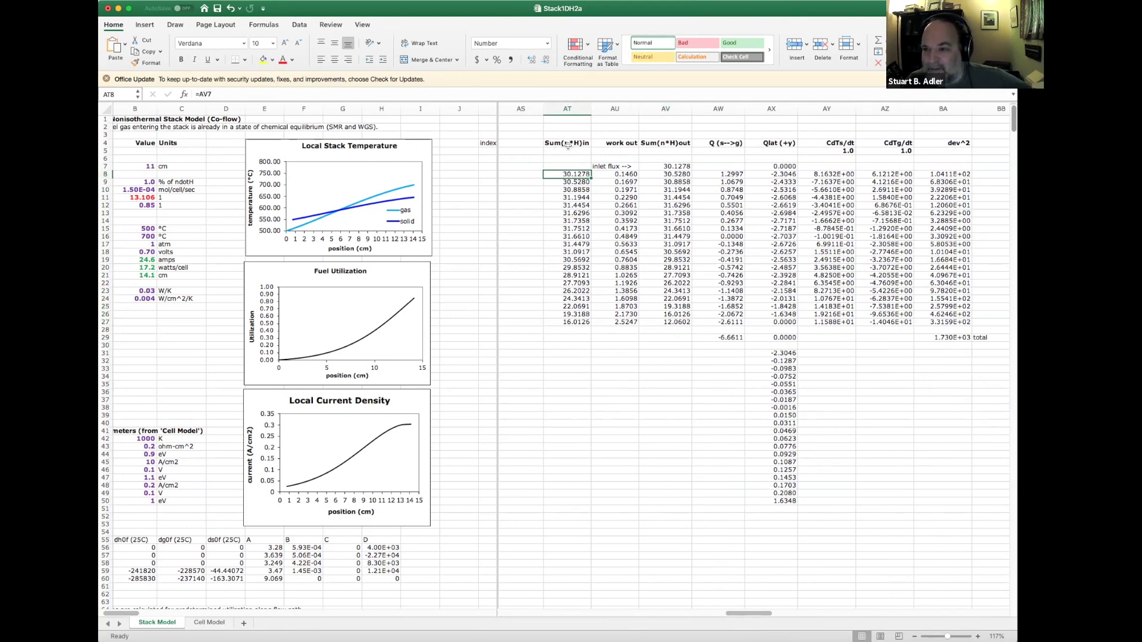
click(570, 173)
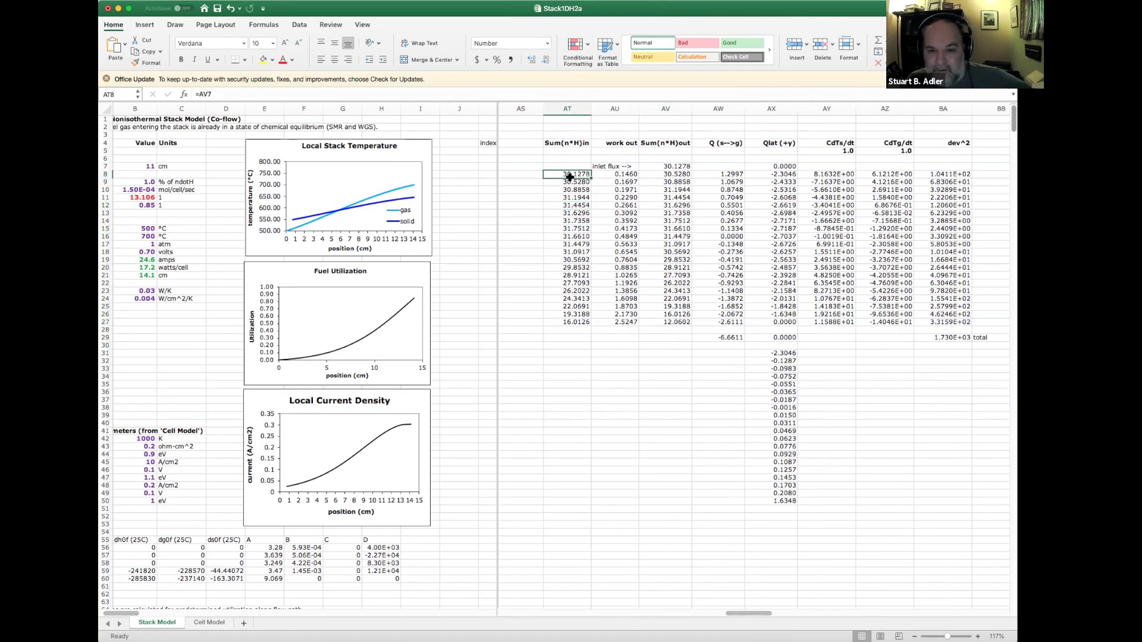
click(569, 182)
click(569, 189)
click(568, 196)
click(568, 204)
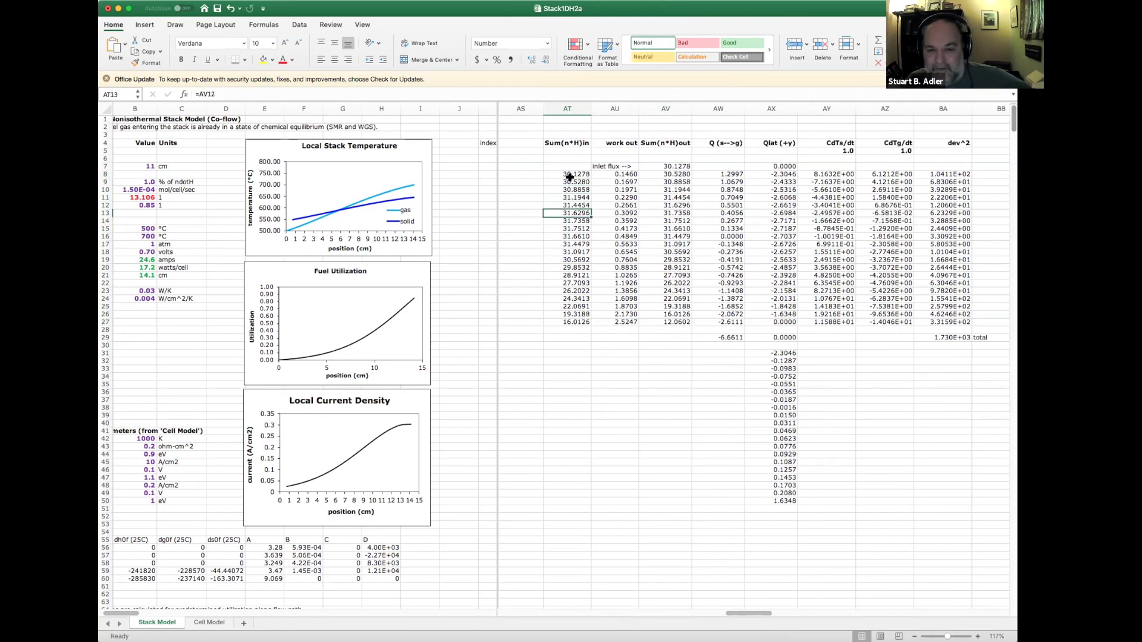
click(570, 174)
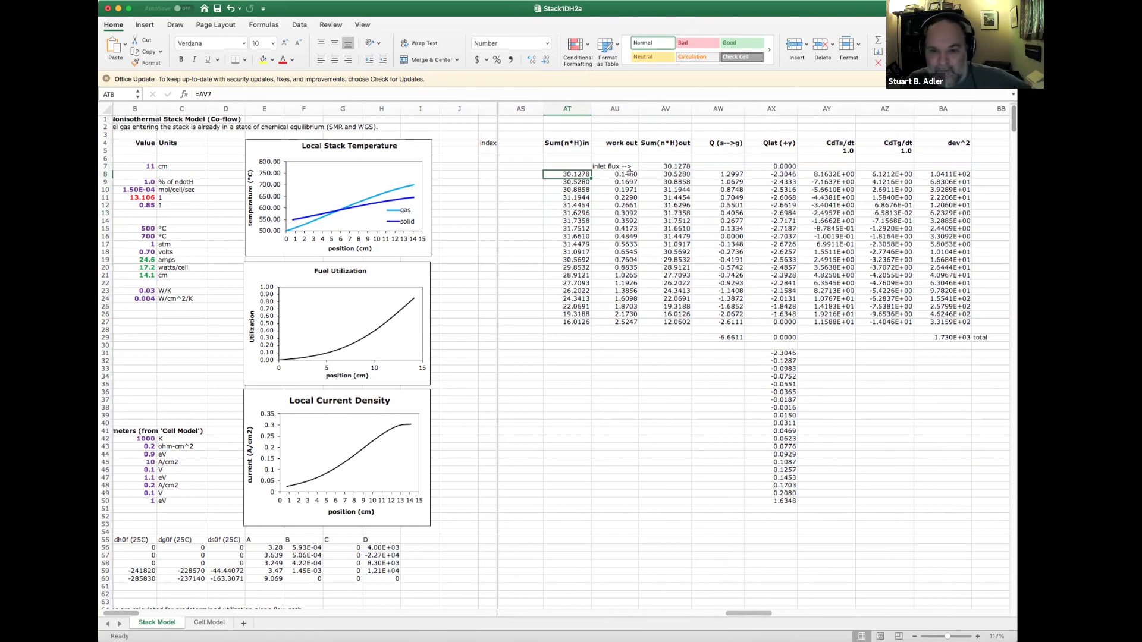
Step: Examine the Sum(n*H)out formula in AV8 and the reference to it in AT9
click(674, 174)
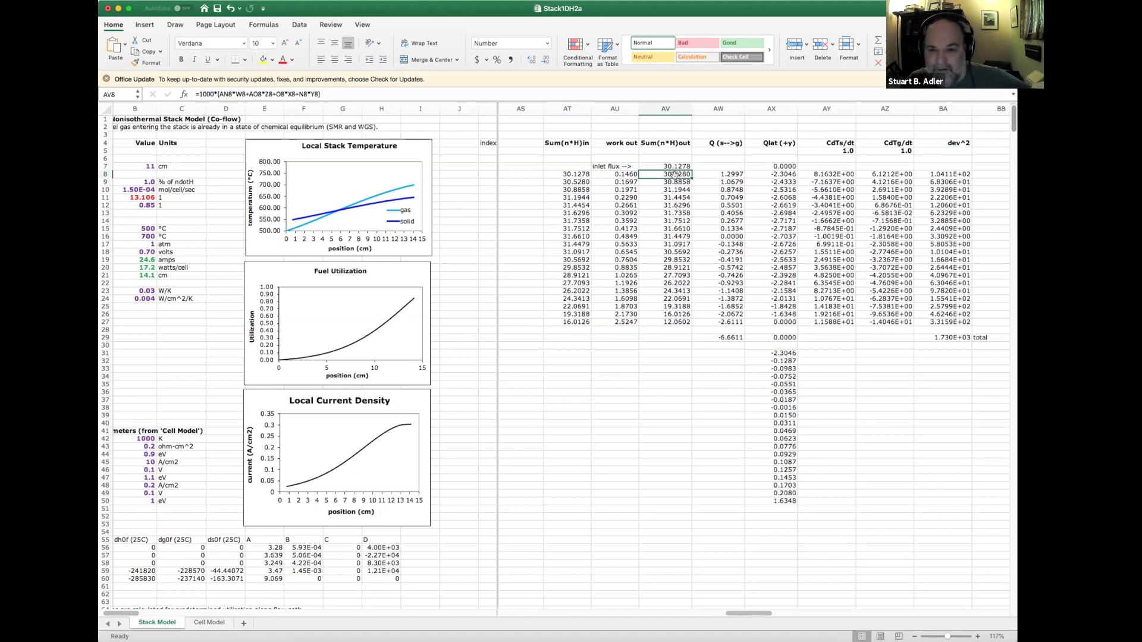
double_click(669, 174)
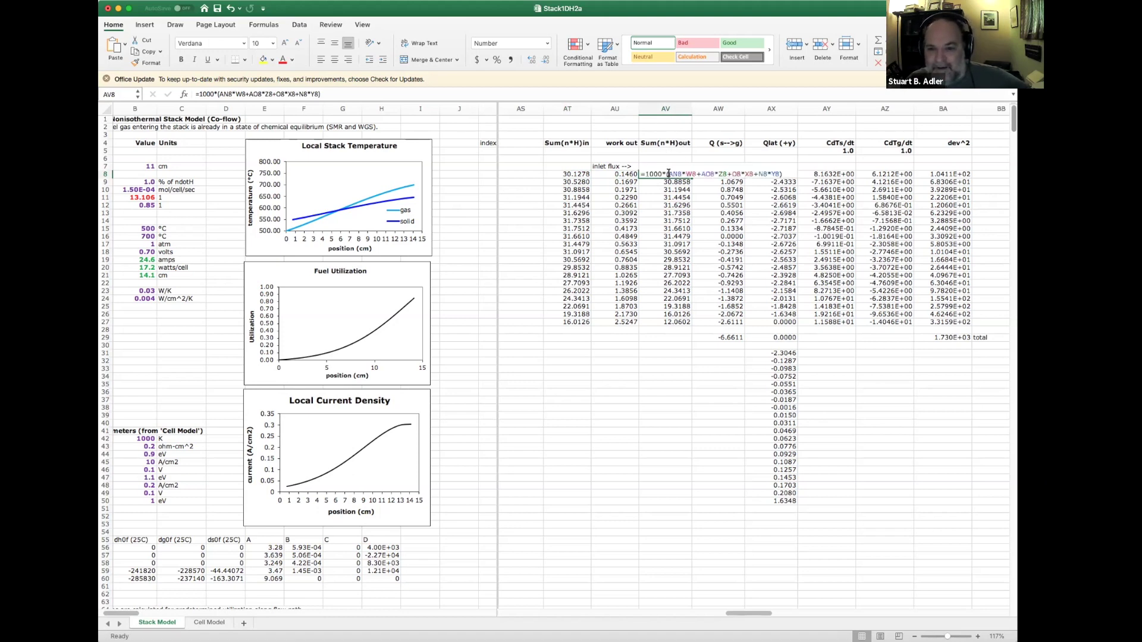
key(Escape)
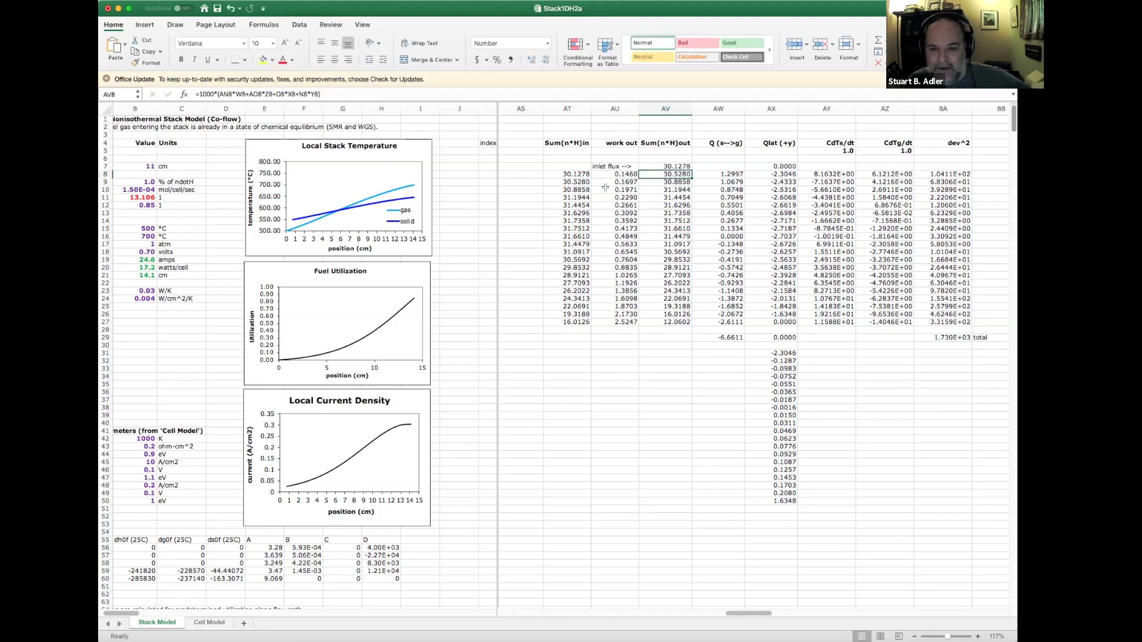
click(568, 182)
text(=AV8)
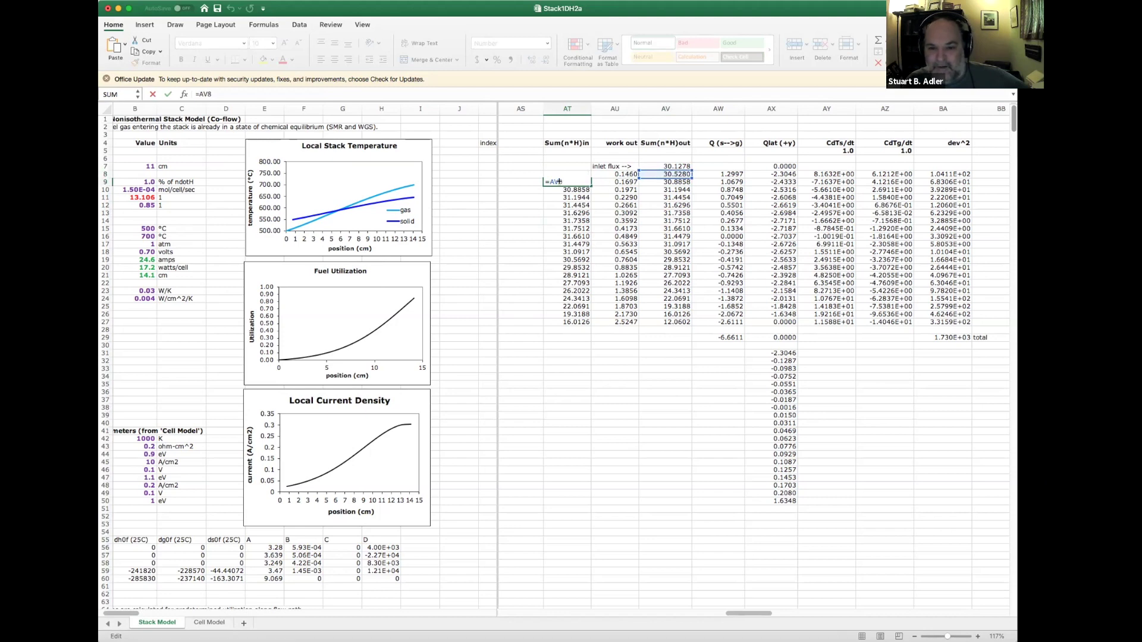
click(718, 369)
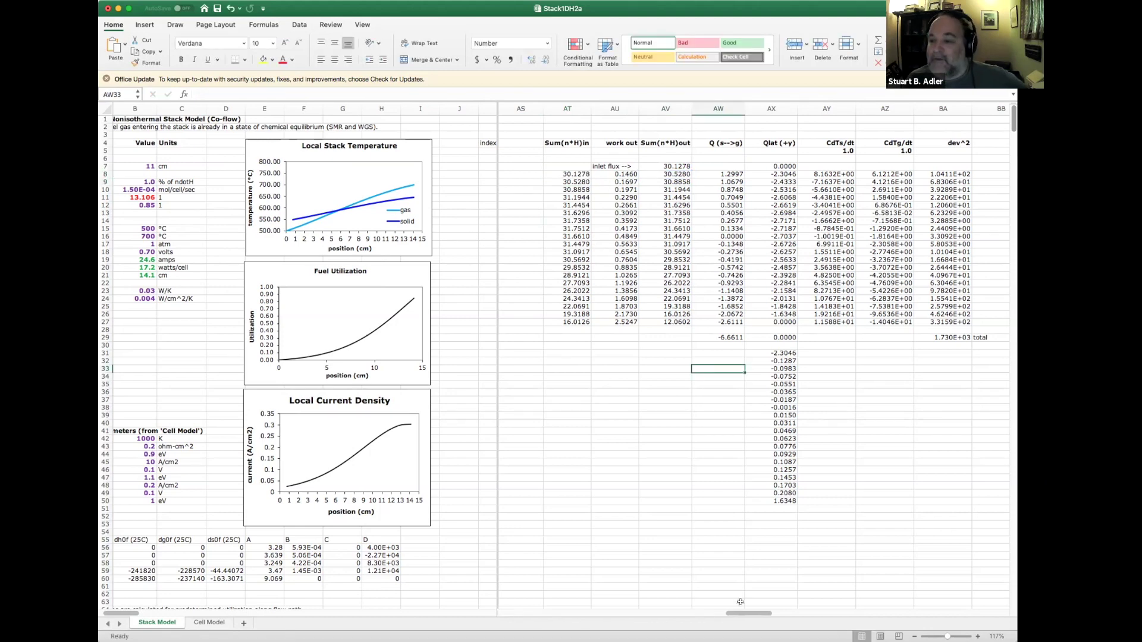
Step: Examine the solid-to-gas heat transfer formula in AW8 and the lateral conduction formula in AX8
click(709, 176)
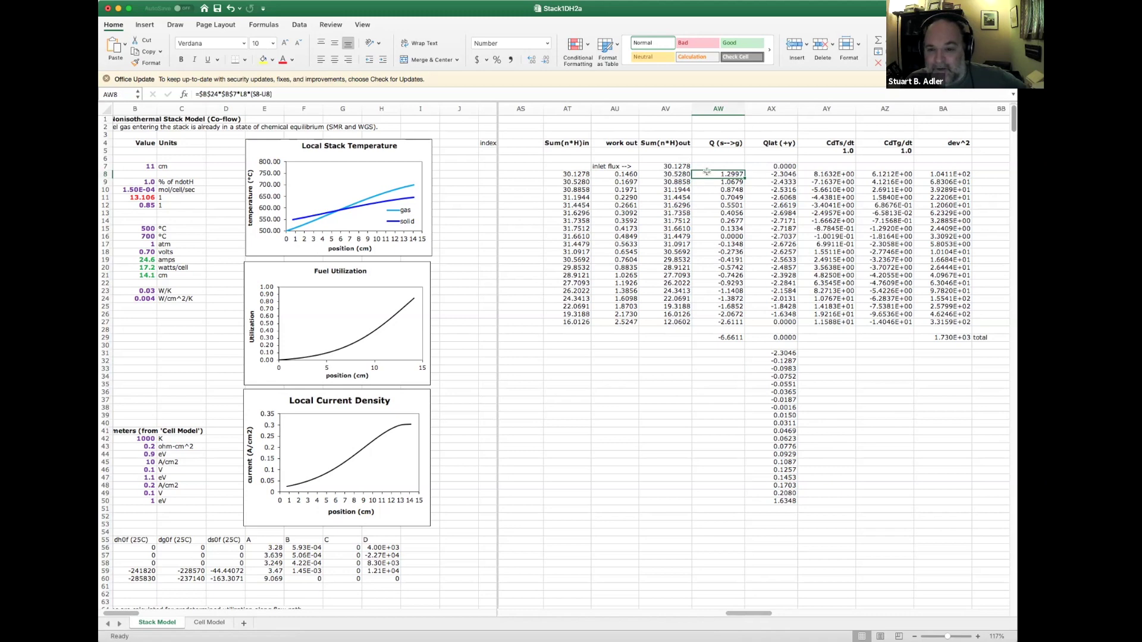
scroll(708, 180, right, 2)
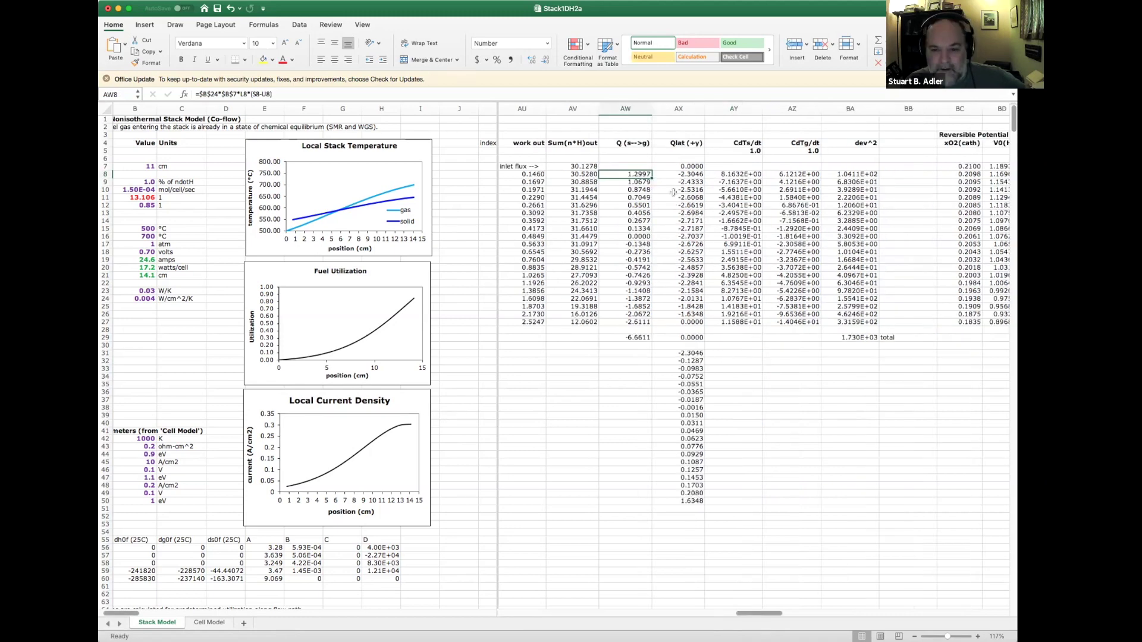
click(686, 173)
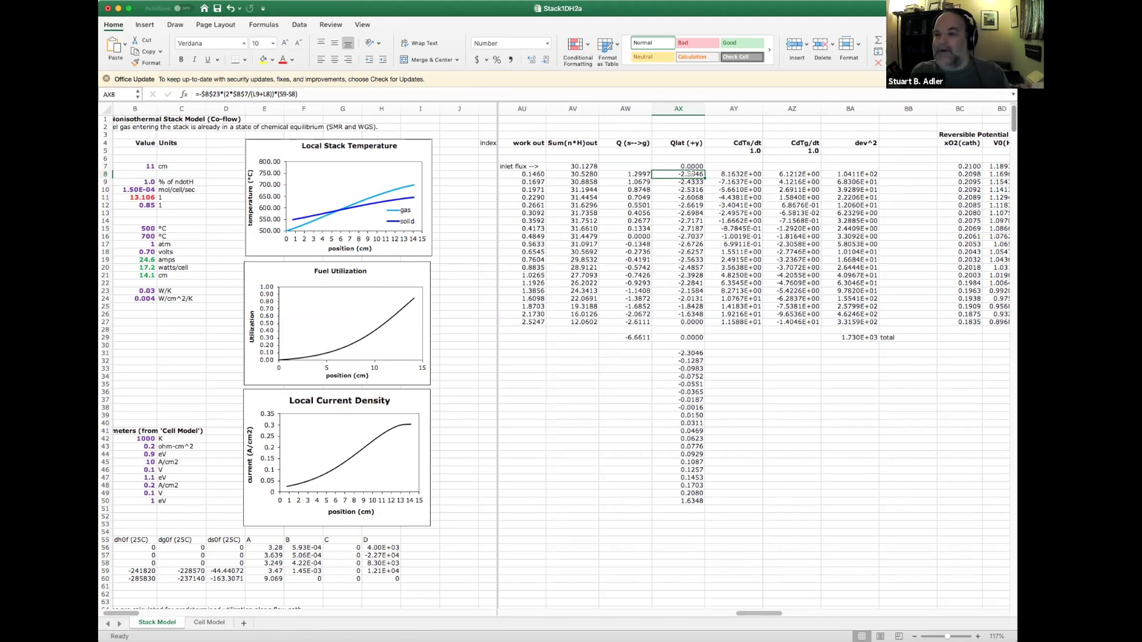
Step: Examine the CdTs/dt and CdTg/dt energy-balance residuals in AY8:AZ27
click(741, 174)
key(ctrl+Down)
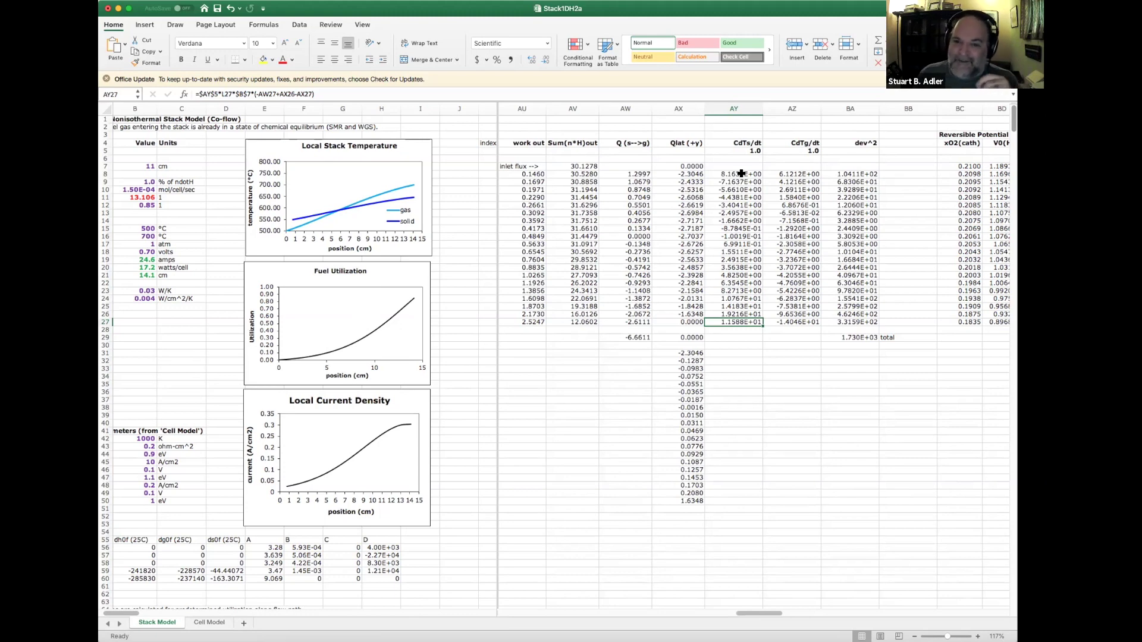
drag(741, 173, 751, 326)
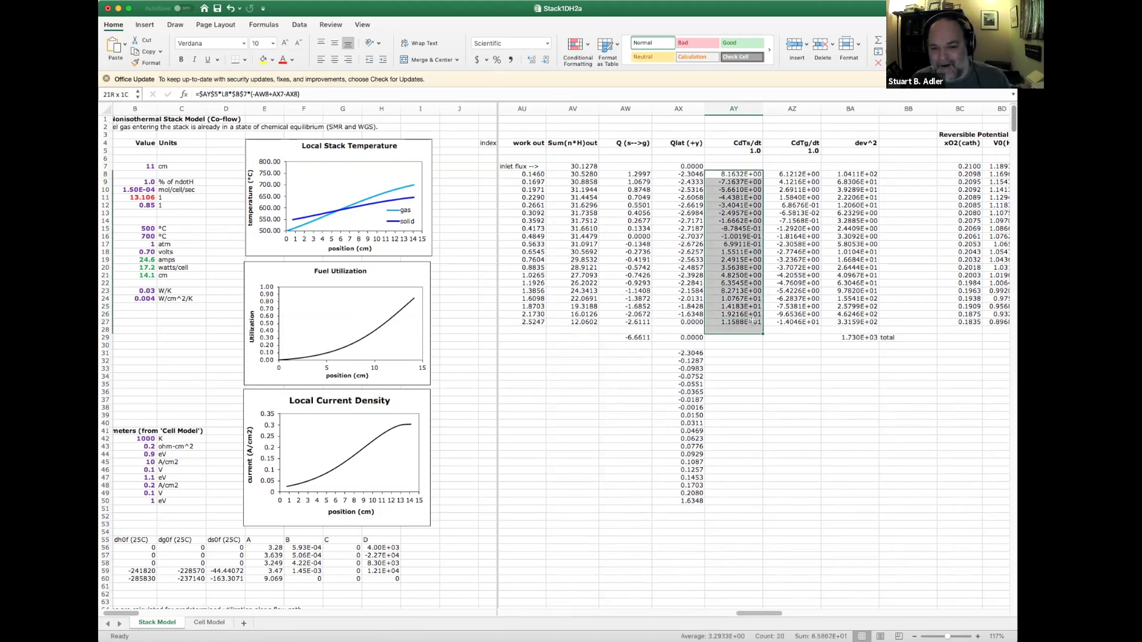
click(742, 160)
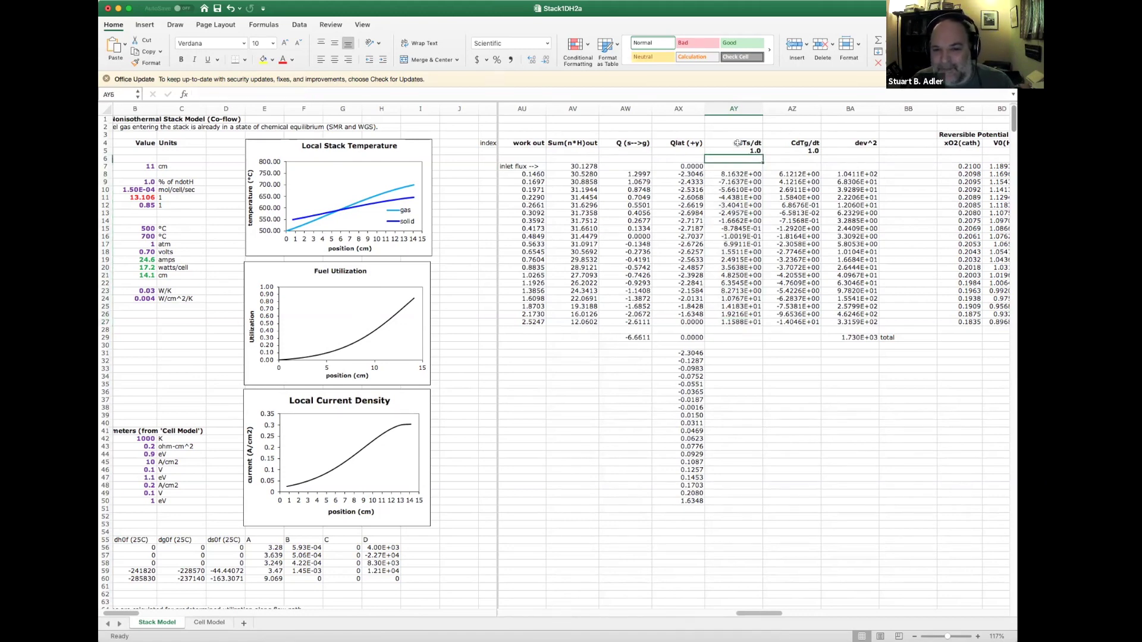
drag(743, 173, 797, 323)
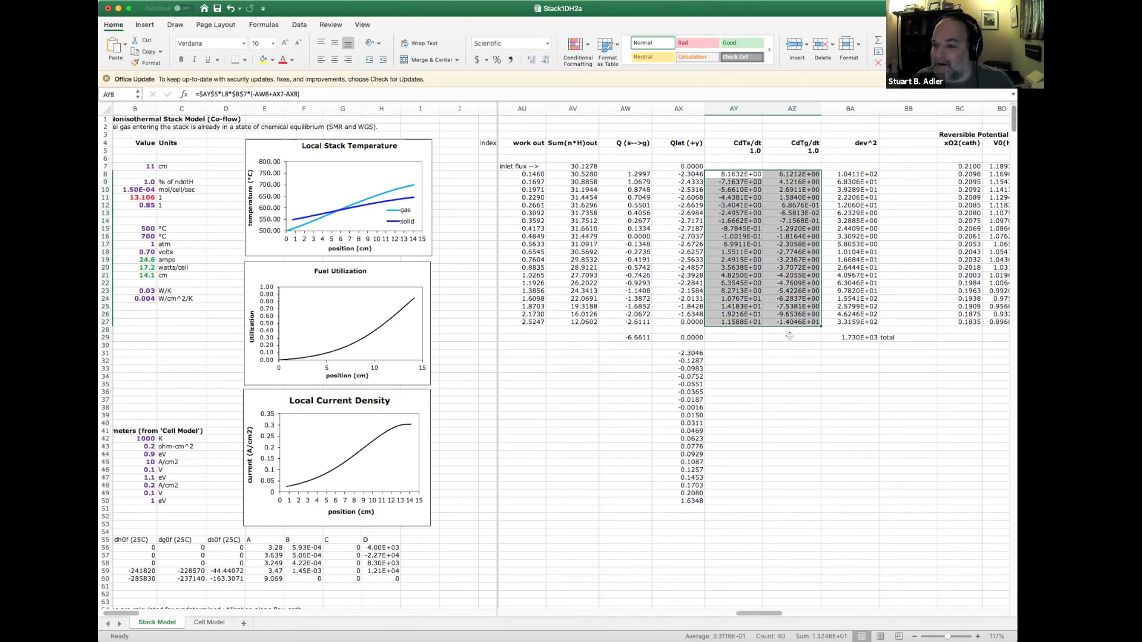
scroll(789, 337, right, 2)
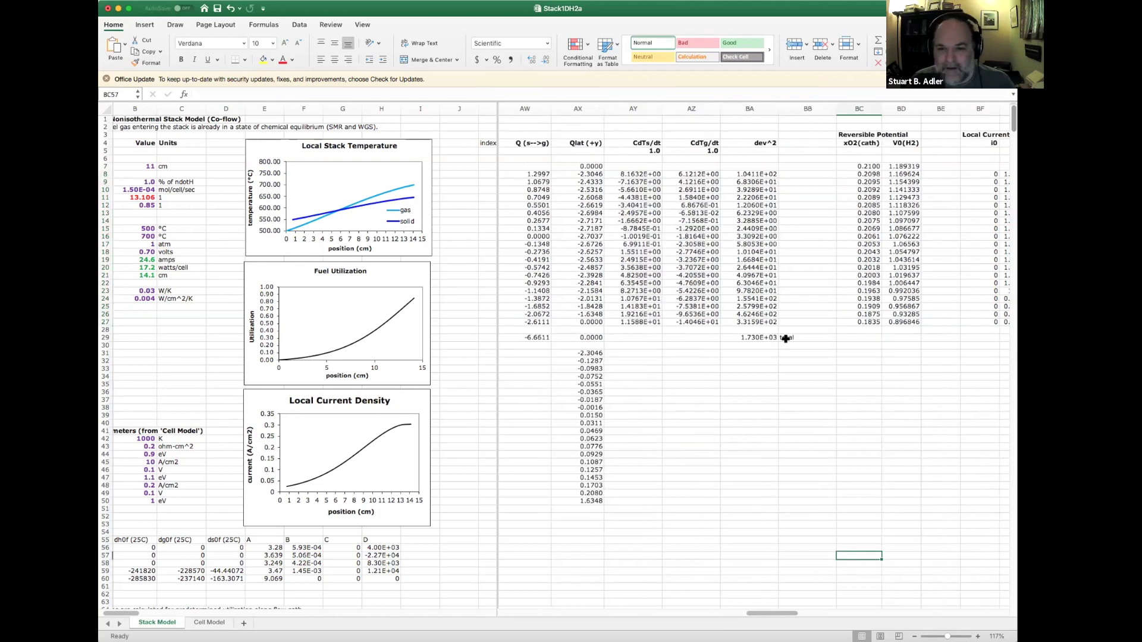
Step: Examine the dev^2 formula in BA8 and the squared deviations down column BA
double_click(750, 173)
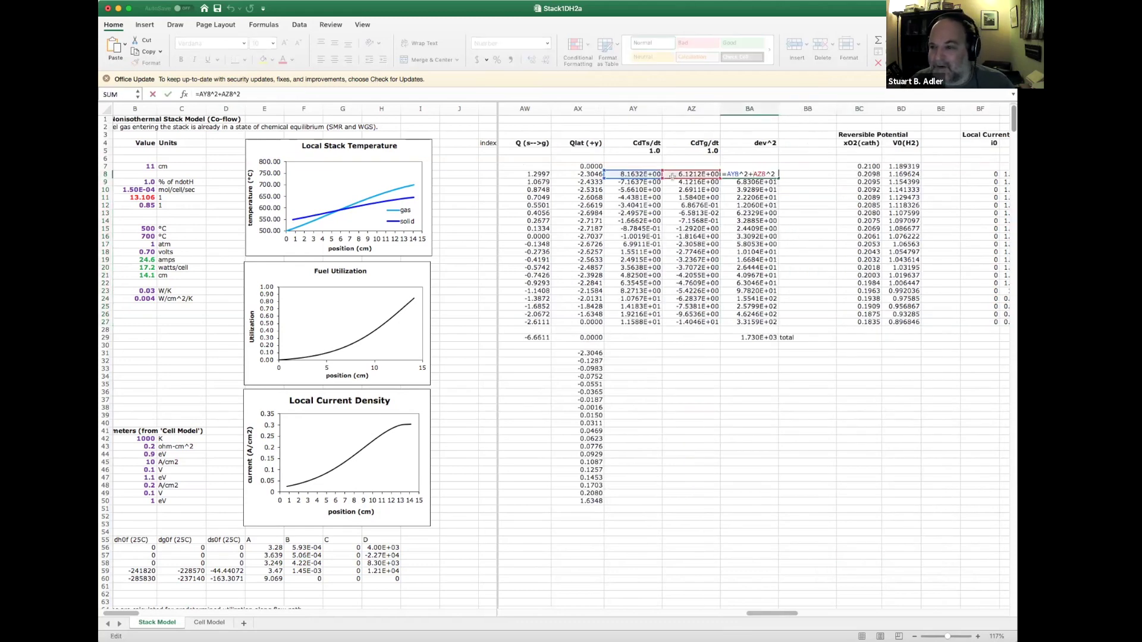
key(Escape)
click(751, 173)
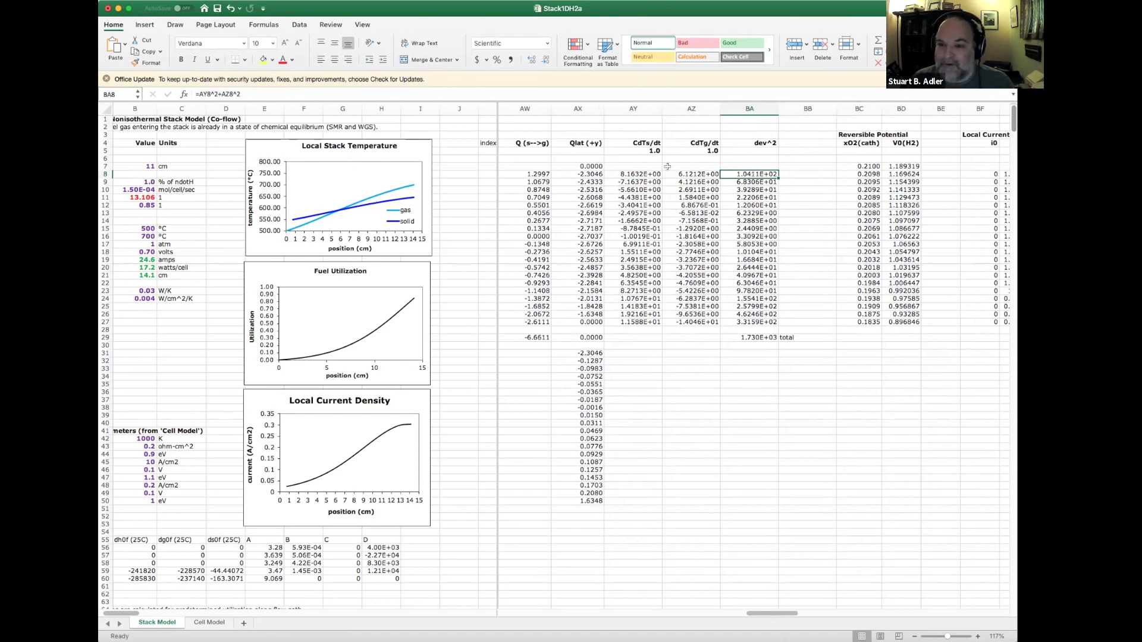
click(807, 453)
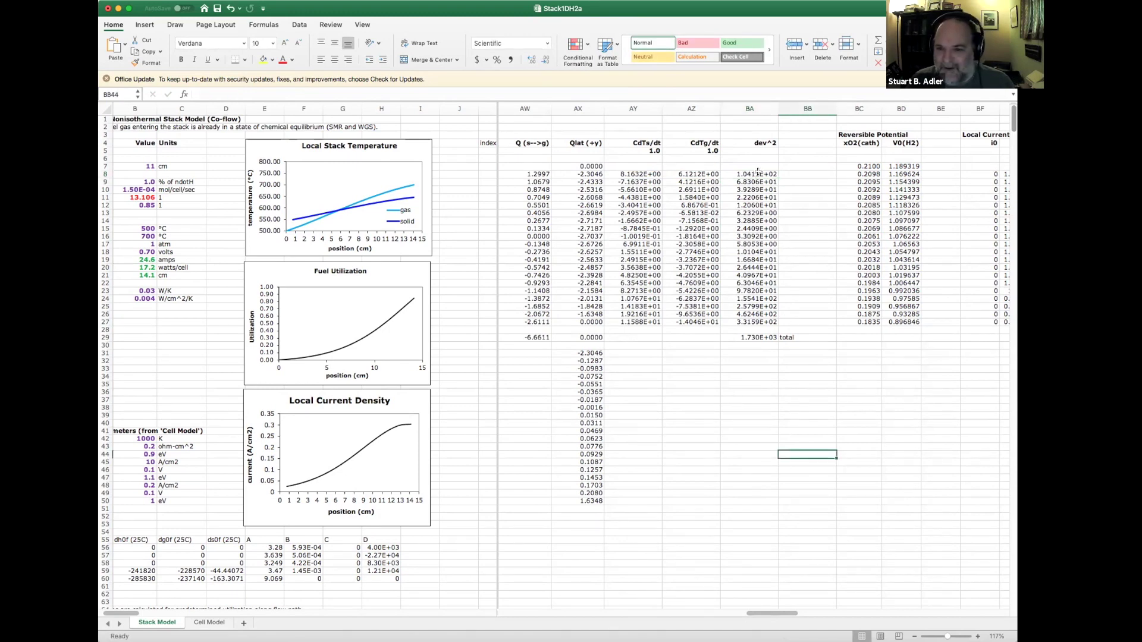
drag(754, 174, 761, 321)
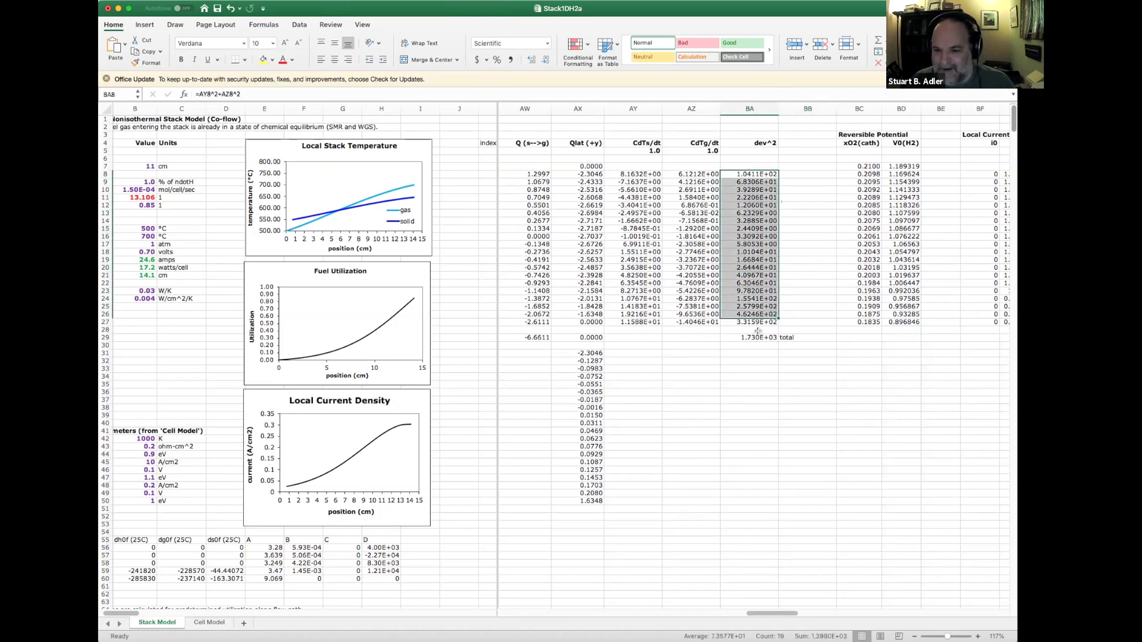
Step: Minimize objective cell U29 with Solver's GRG Nonlinear method by changing temperatures S8:S27 and U8:U26, and keep the solver solution
click(758, 337)
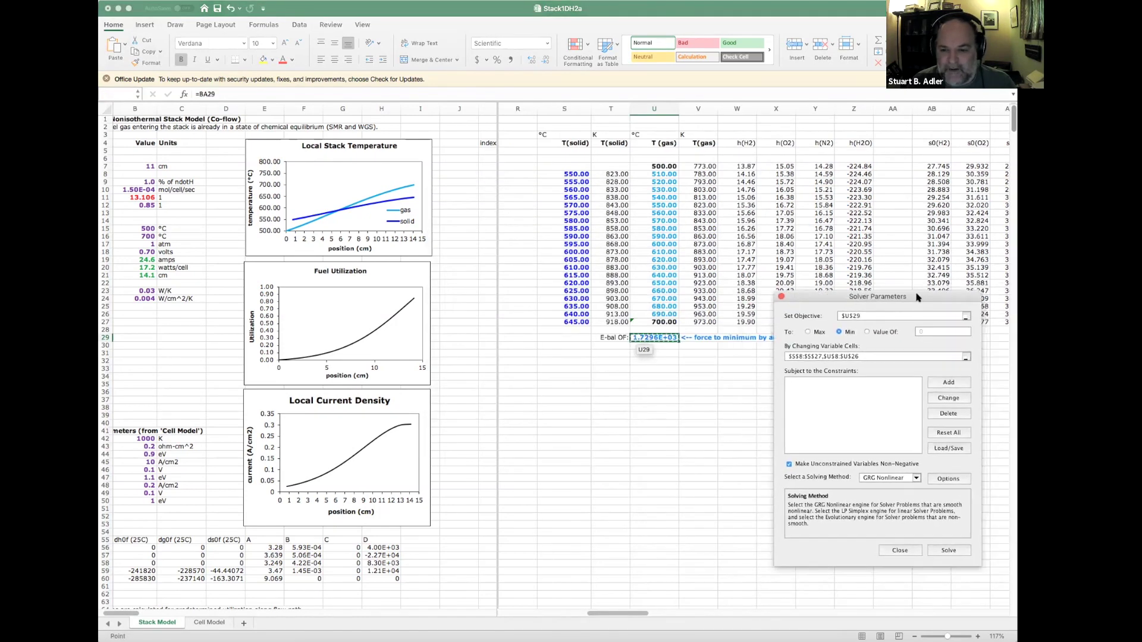
click(839, 315)
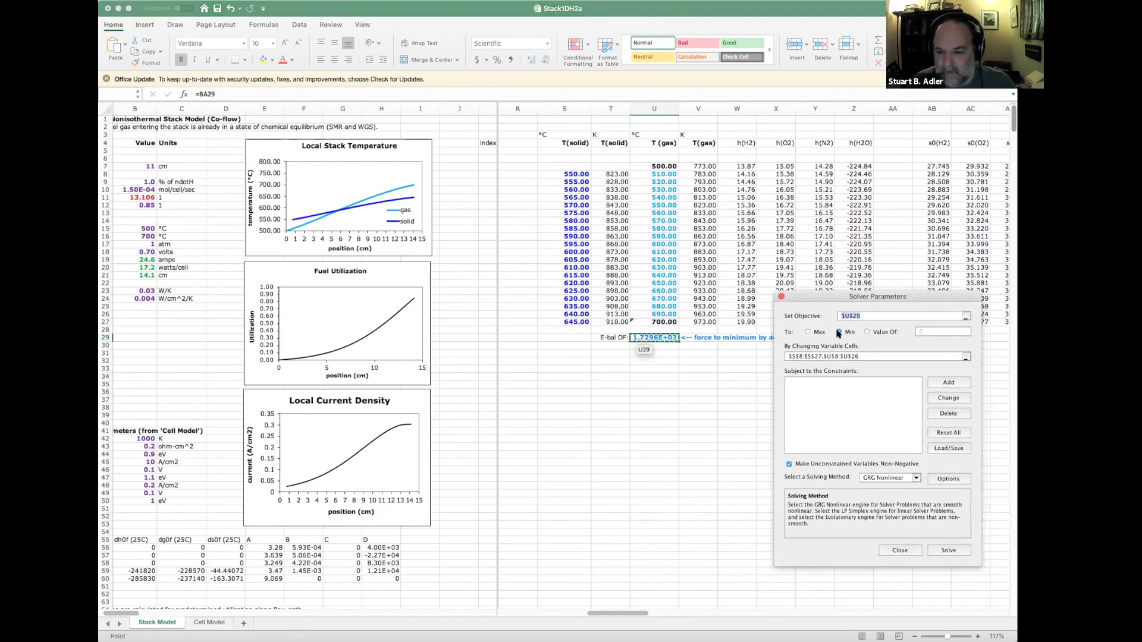
click(839, 332)
click(861, 355)
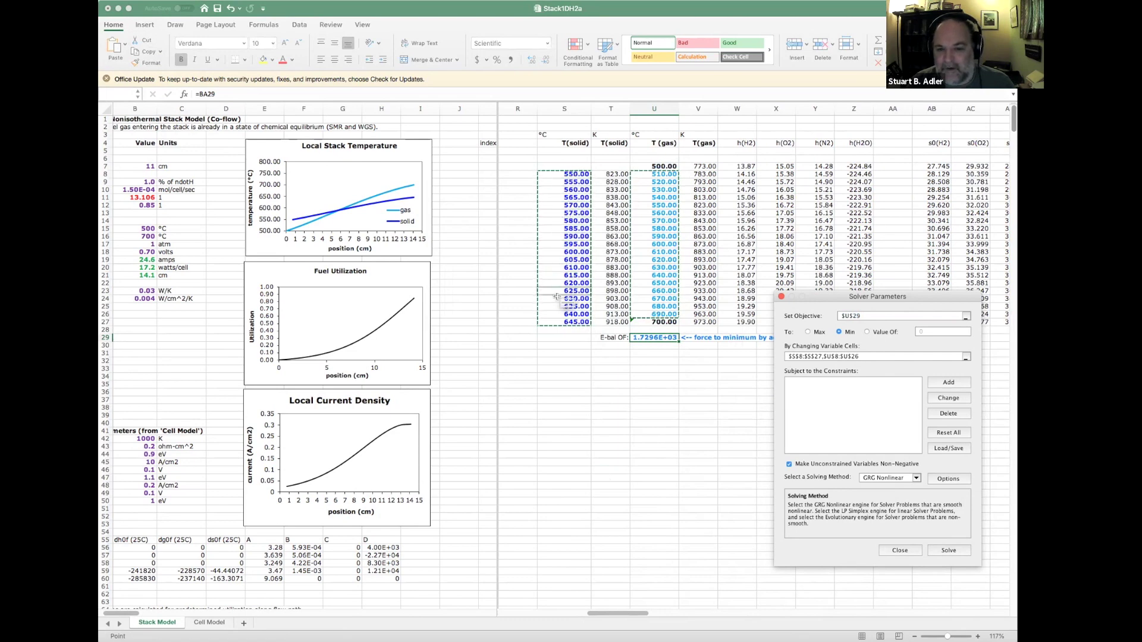
click(948, 550)
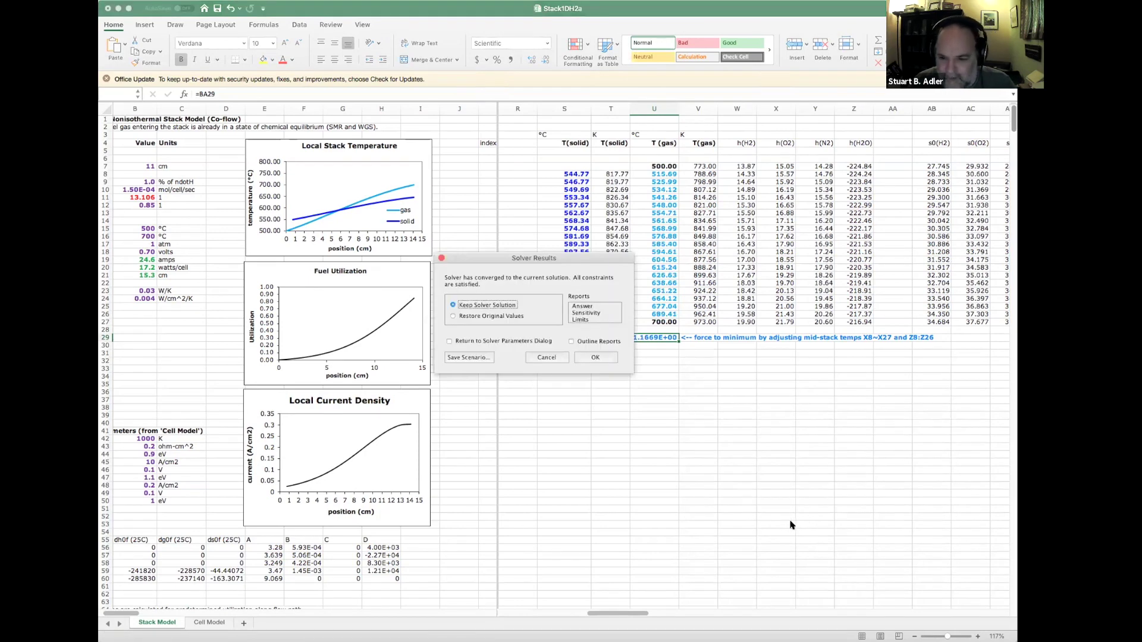
click(606, 360)
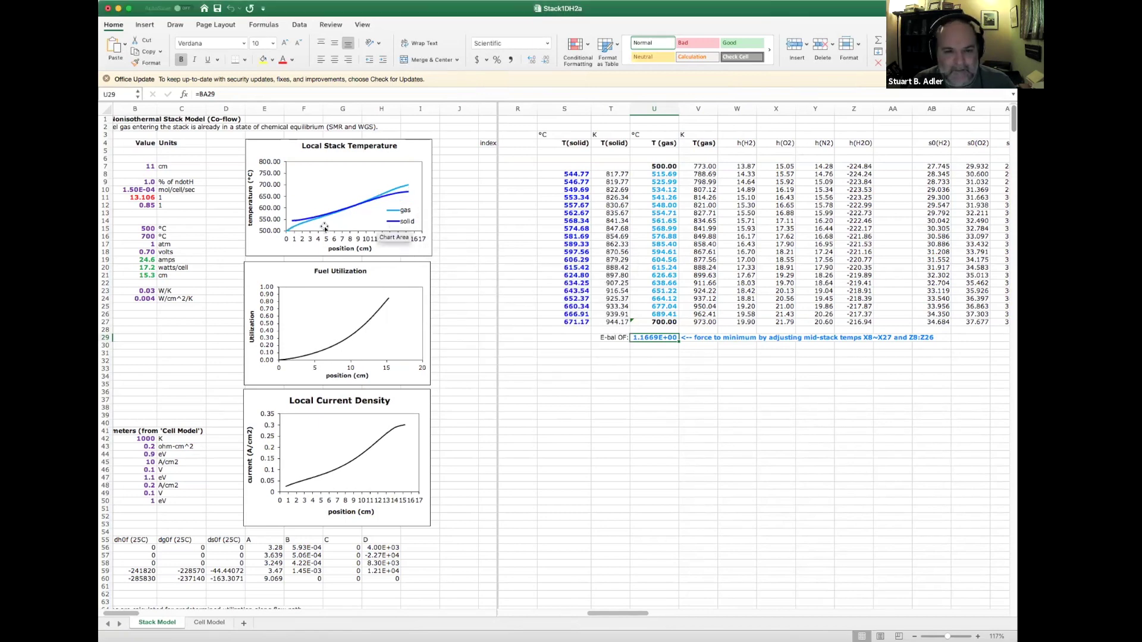
Step: Examine the gas and solid curves in the Local Stack Temperature chart, and move the cell selection to U31
mouse_move(286, 232)
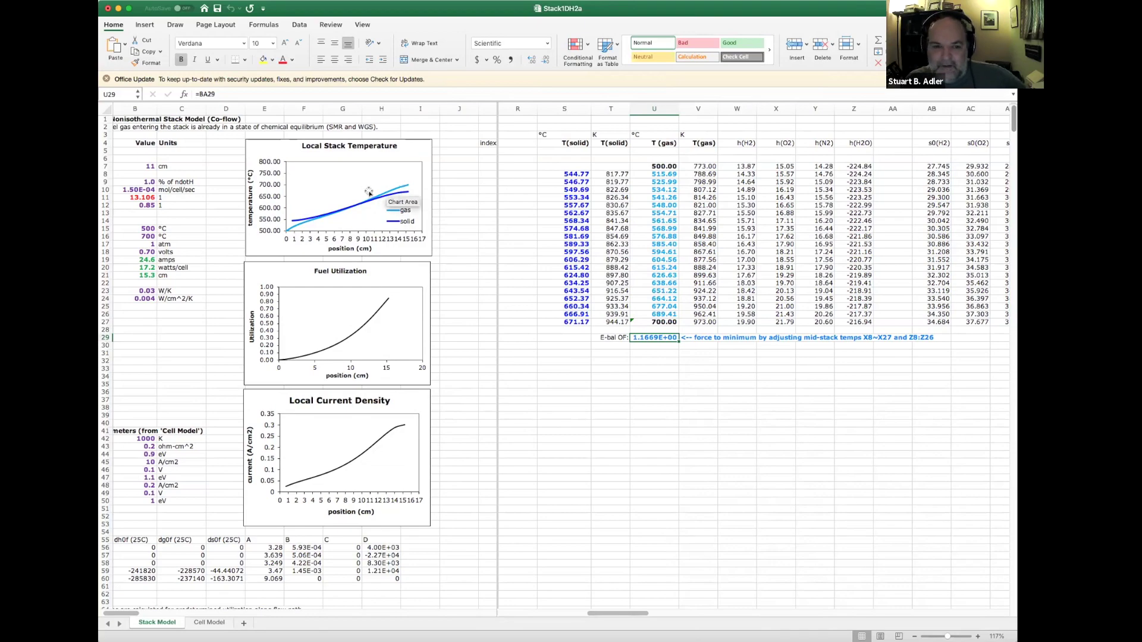
key(Down)
key(Down)
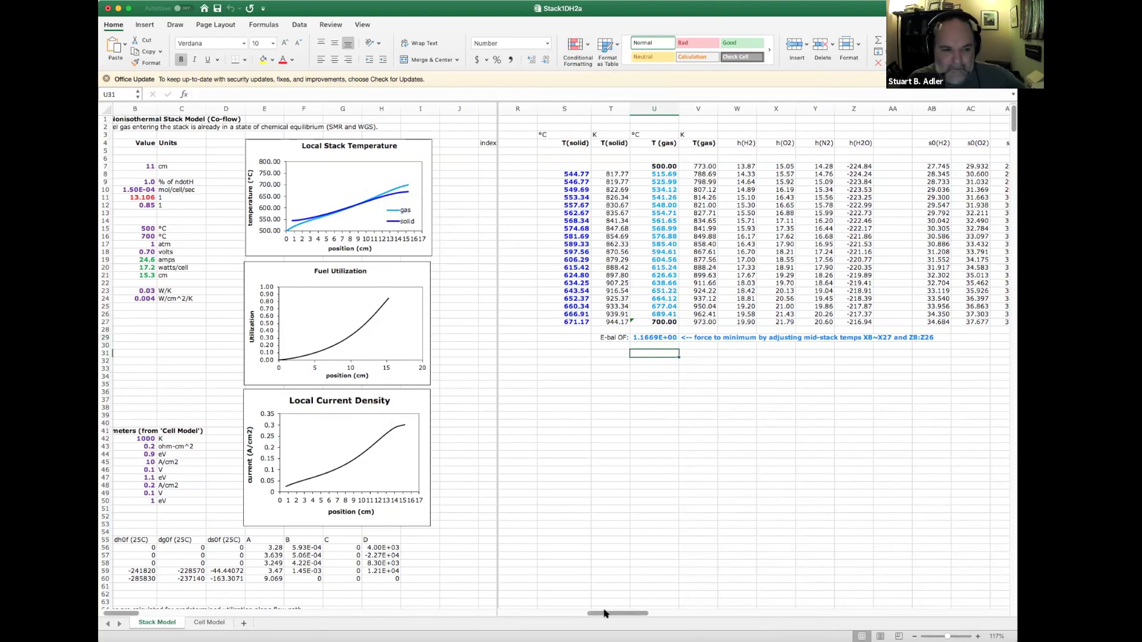